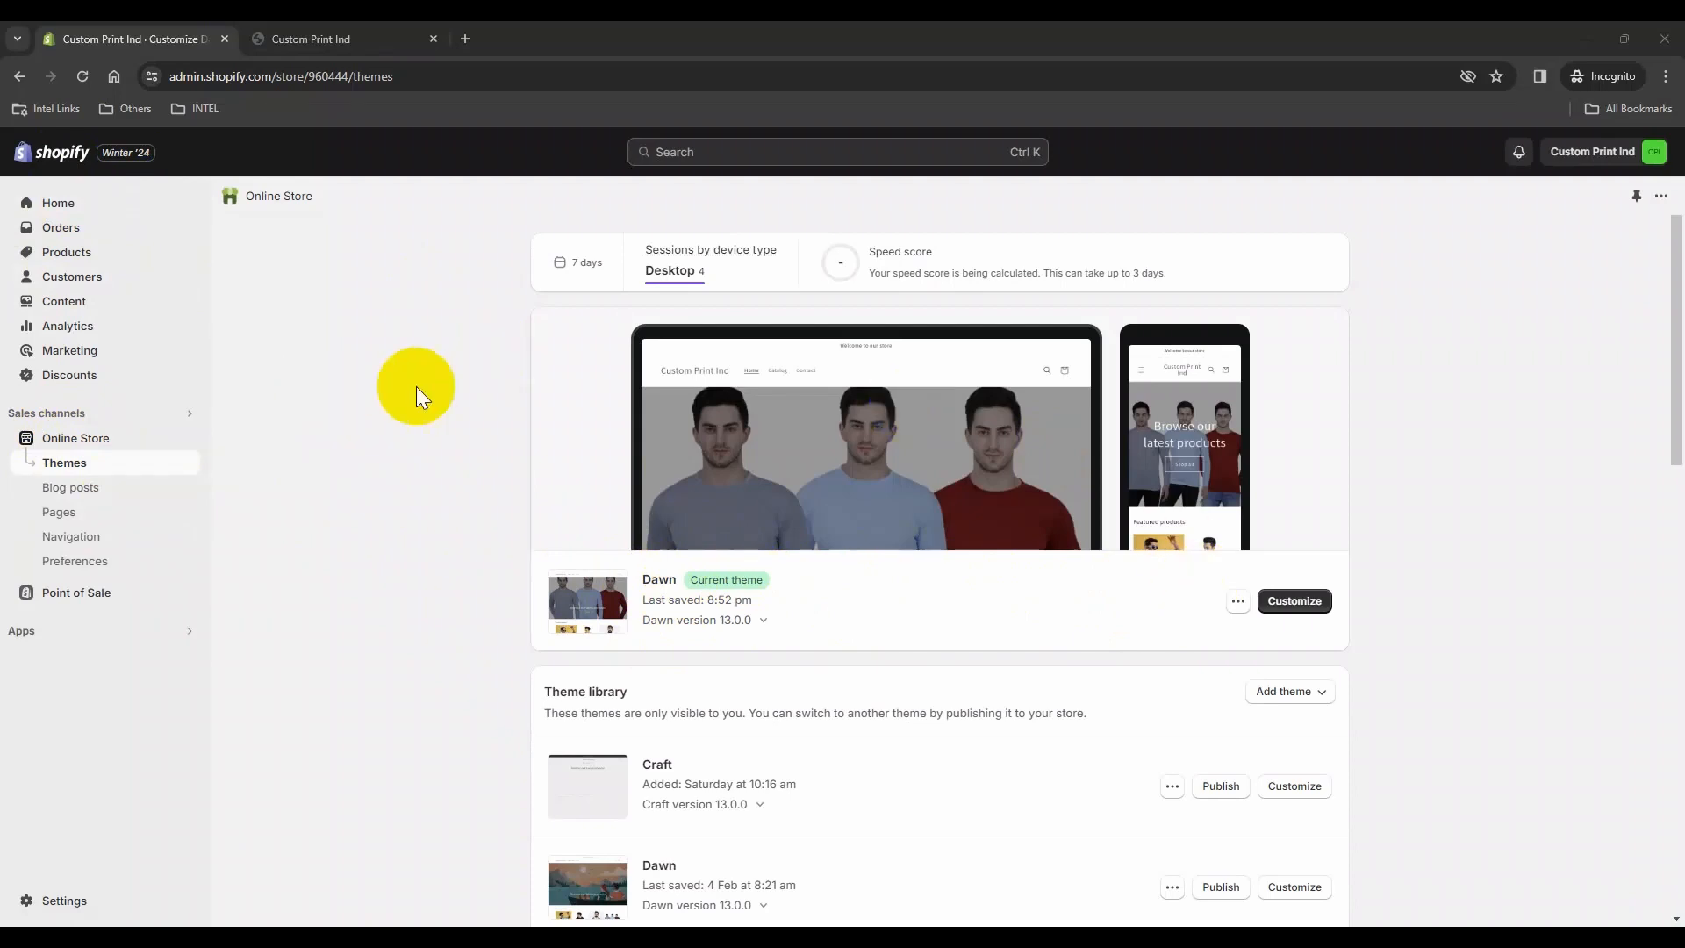
Step: Review the live storefront's home page, from the image banner through the featured products to the email signup
{"action": "left_click", "coordinate": [333, 45]}
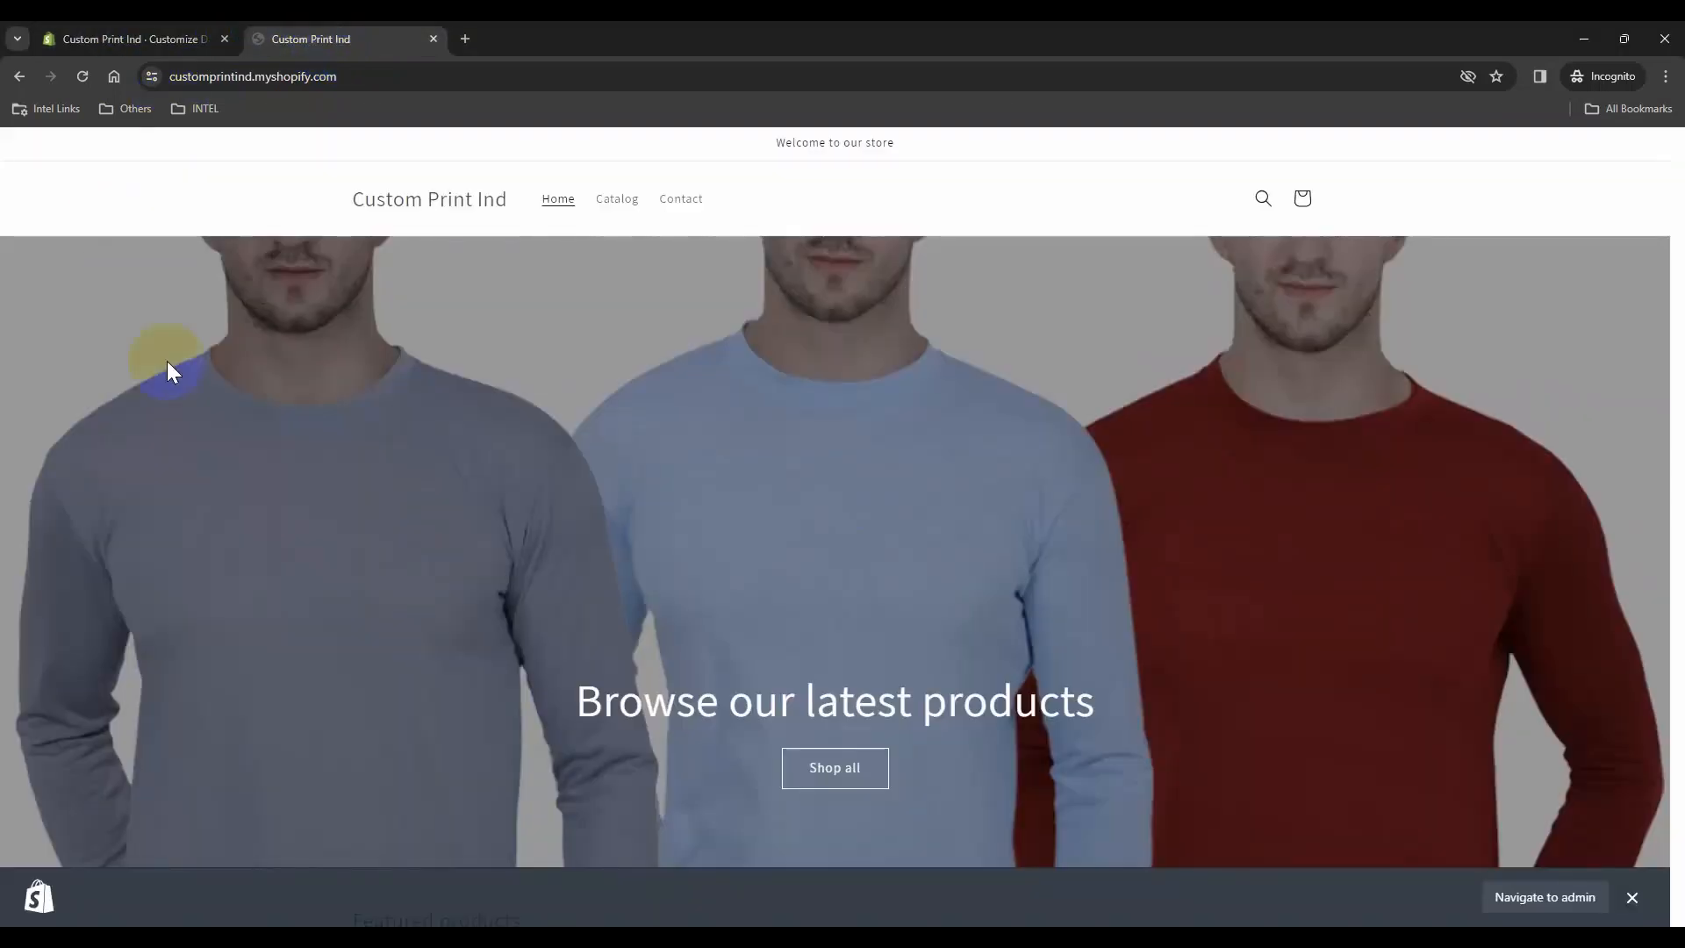
{"action": "scroll", "coordinate": [459, 488], "scroll_direction": "down", "scroll_amount": 10}
{"action": "scroll", "coordinate": [458, 488], "scroll_direction": "down", "scroll_amount": 5}
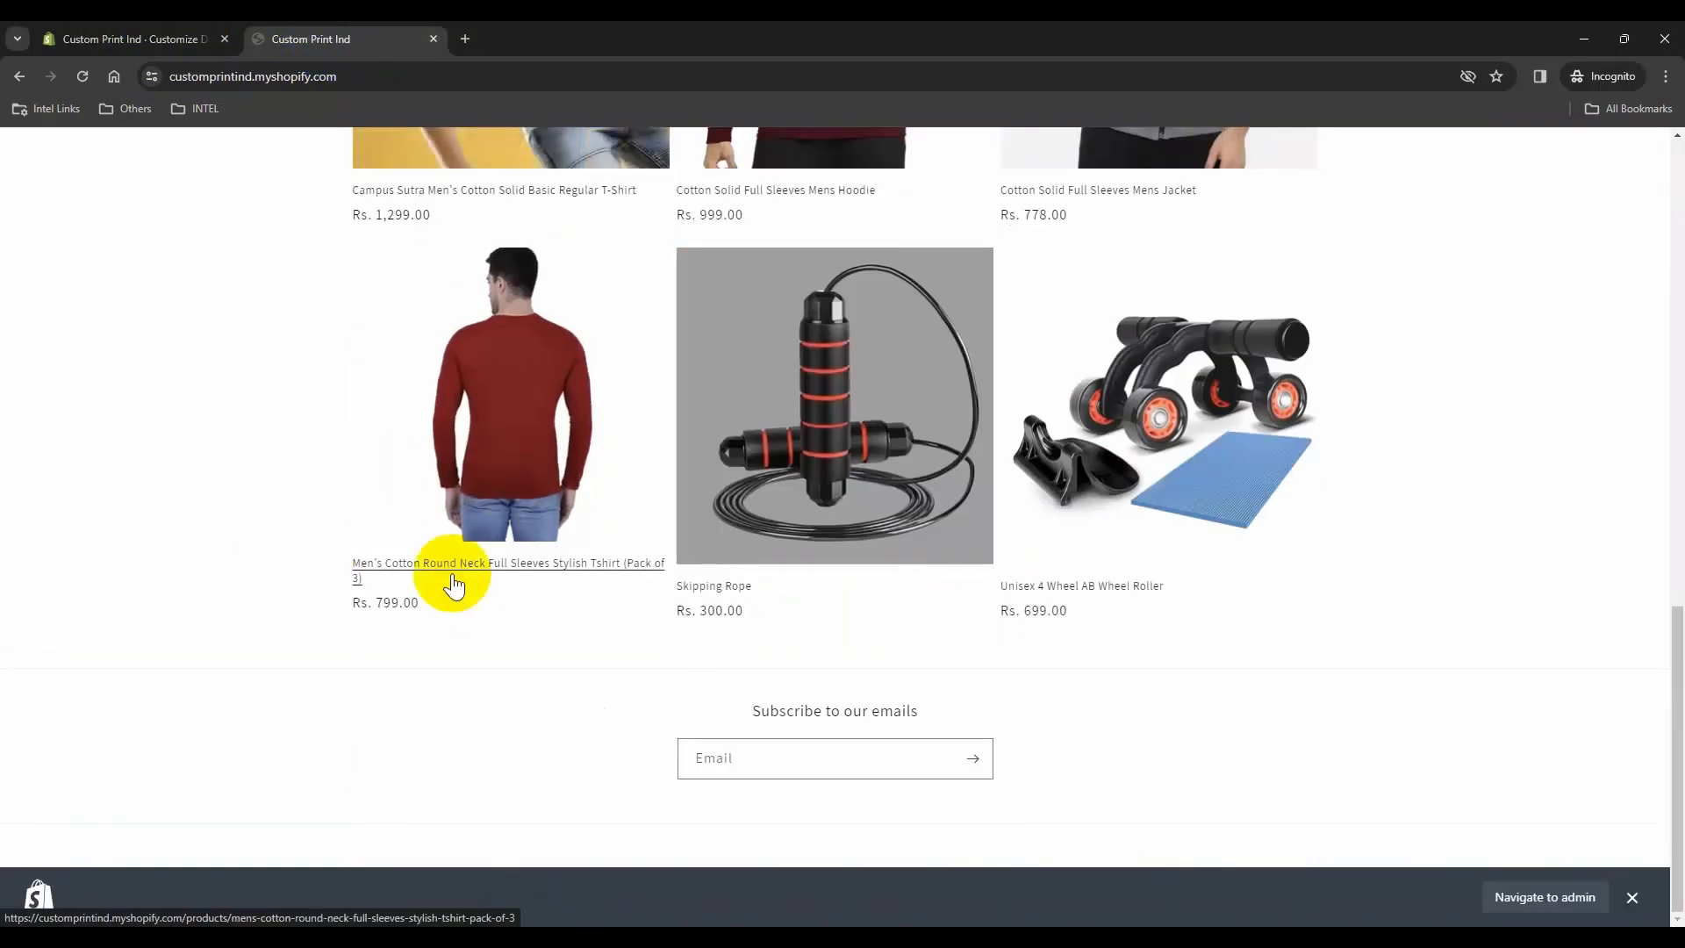
{"action": "scroll", "coordinate": [737, 564], "scroll_direction": "up", "scroll_amount": 8}
{"action": "scroll", "coordinate": [751, 562], "scroll_direction": "down", "scroll_amount": 5}
{"action": "scroll", "coordinate": [750, 561], "scroll_direction": "down", "scroll_amount": 3}
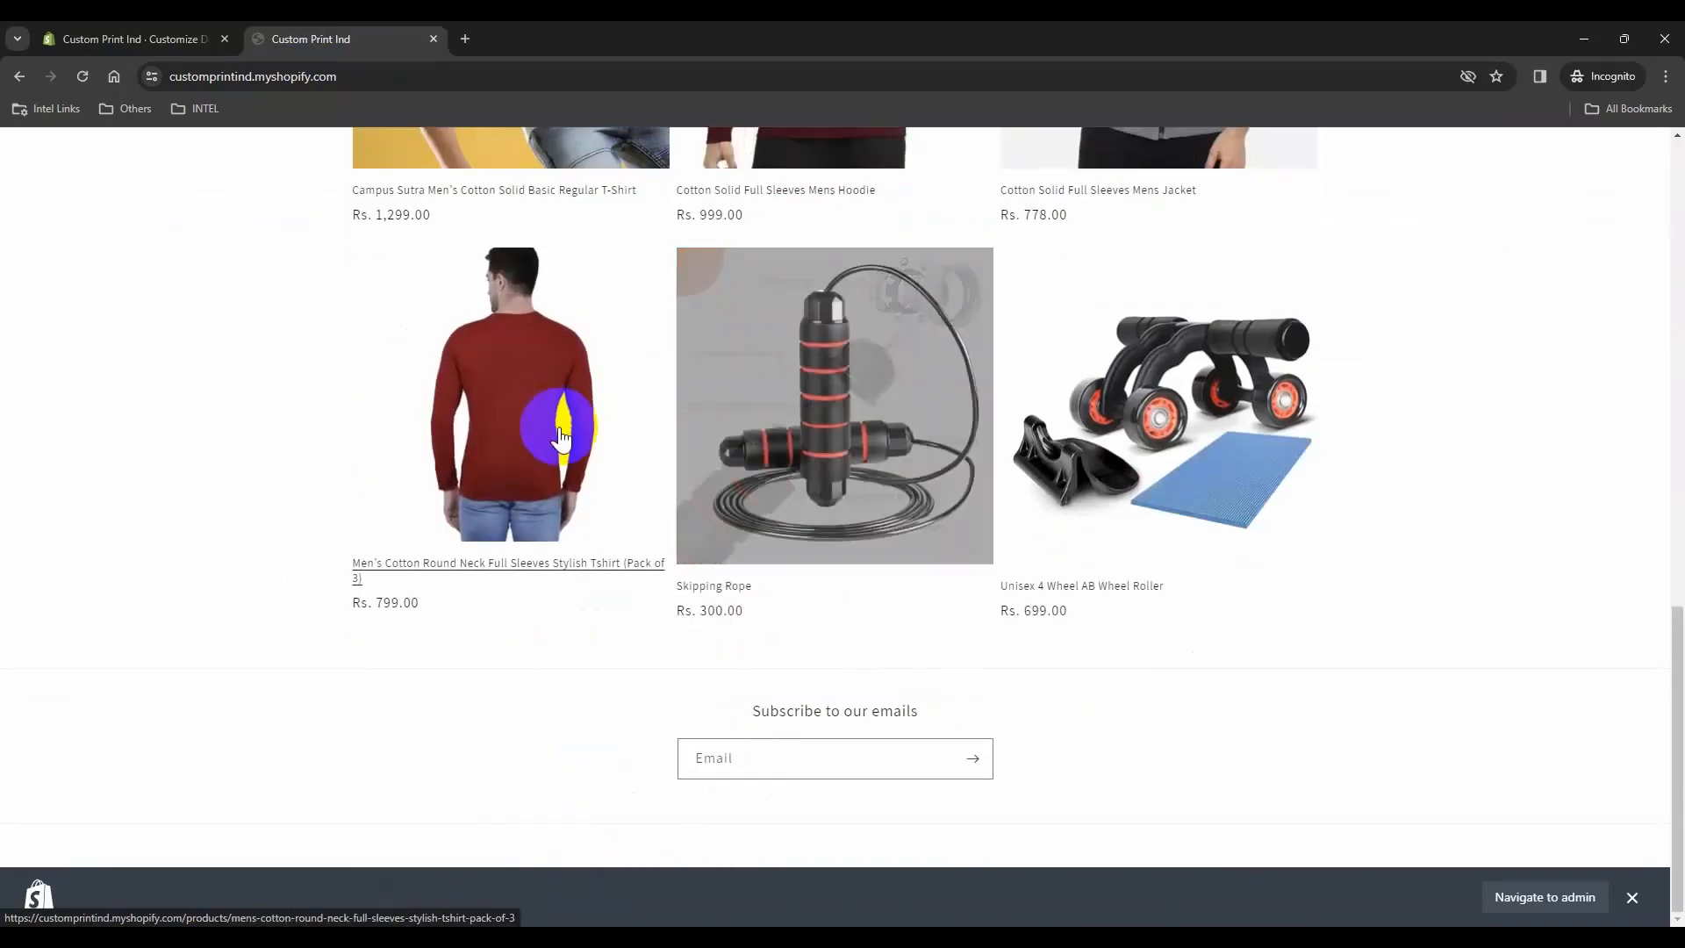
{"action": "scroll", "coordinate": [858, 522], "scroll_direction": "up", "scroll_amount": 4}
{"action": "scroll", "coordinate": [859, 523], "scroll_direction": "up", "scroll_amount": 4}
{"action": "scroll", "coordinate": [387, 489], "scroll_direction": "down", "scroll_amount": 5}
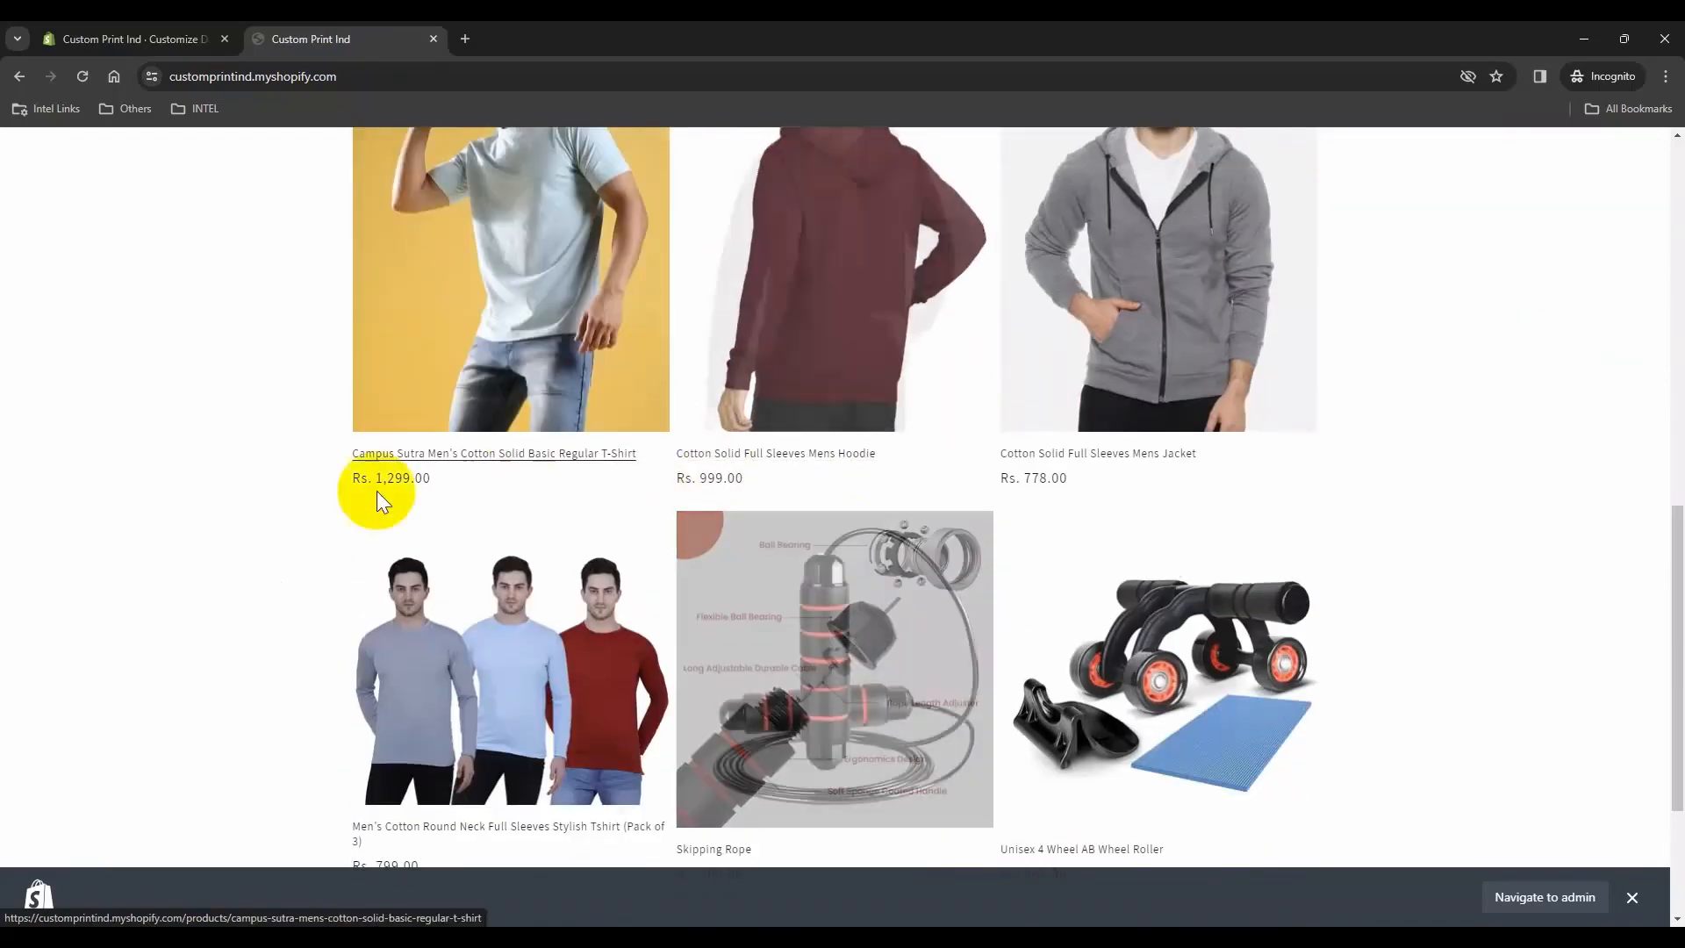
{"action": "scroll", "coordinate": [230, 553], "scroll_direction": "down", "scroll_amount": 3}
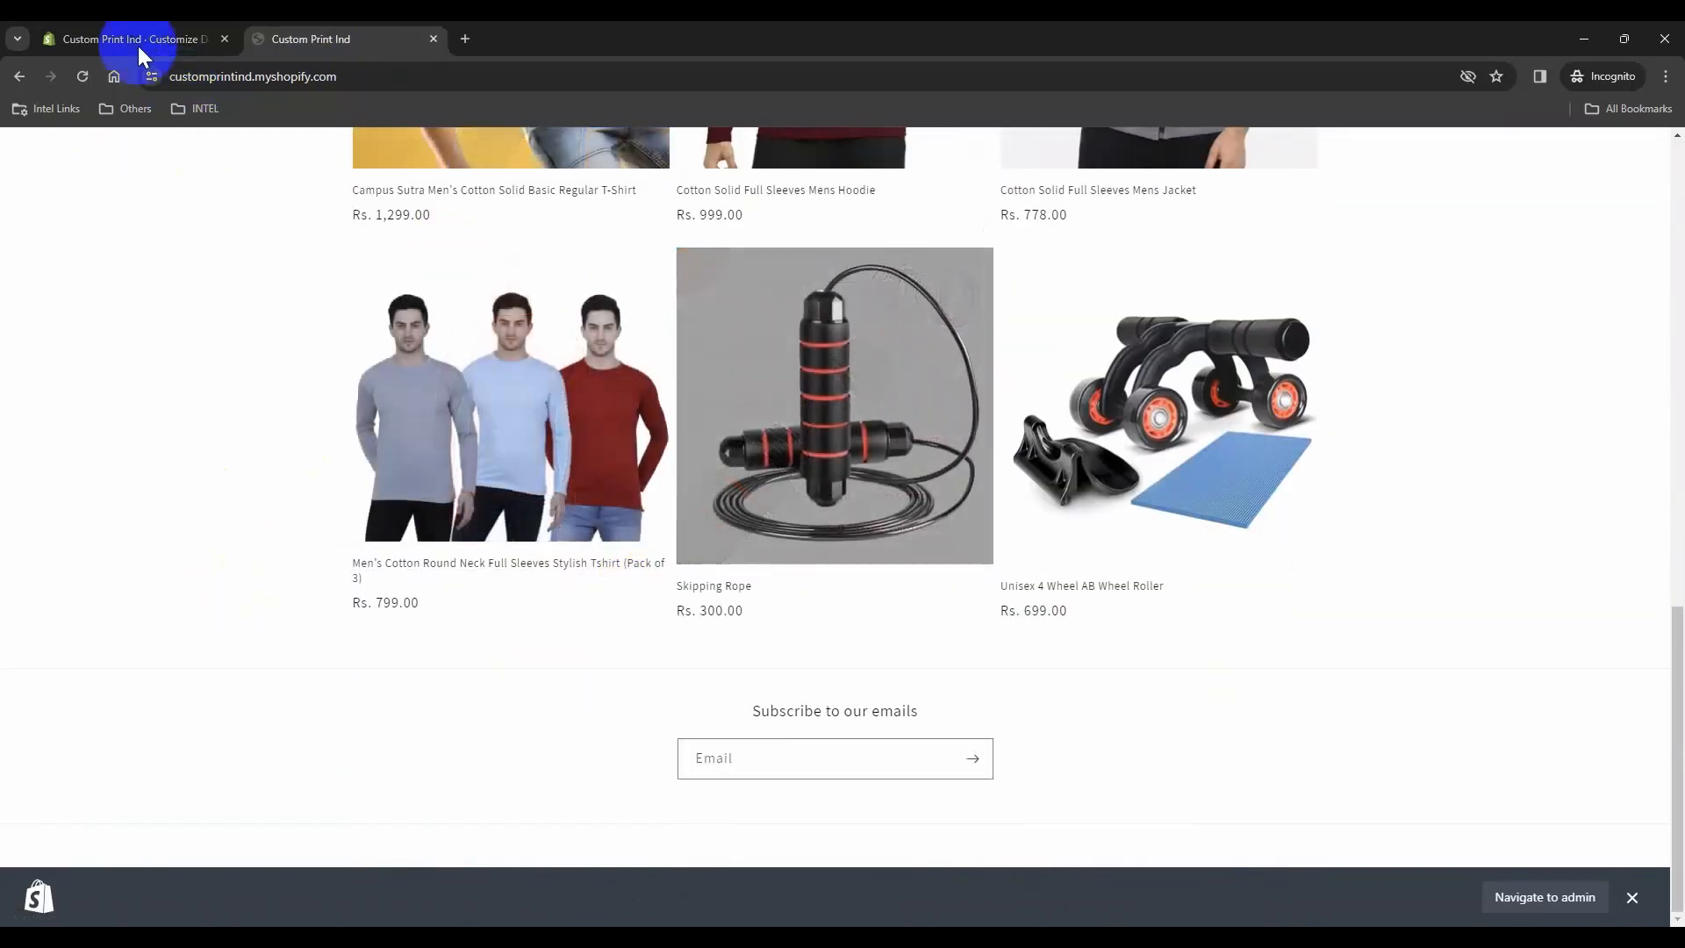
Step: Open the current Dawn theme for customization and dismiss the third-party cookies notice
{"action": "left_click", "coordinate": [129, 42]}
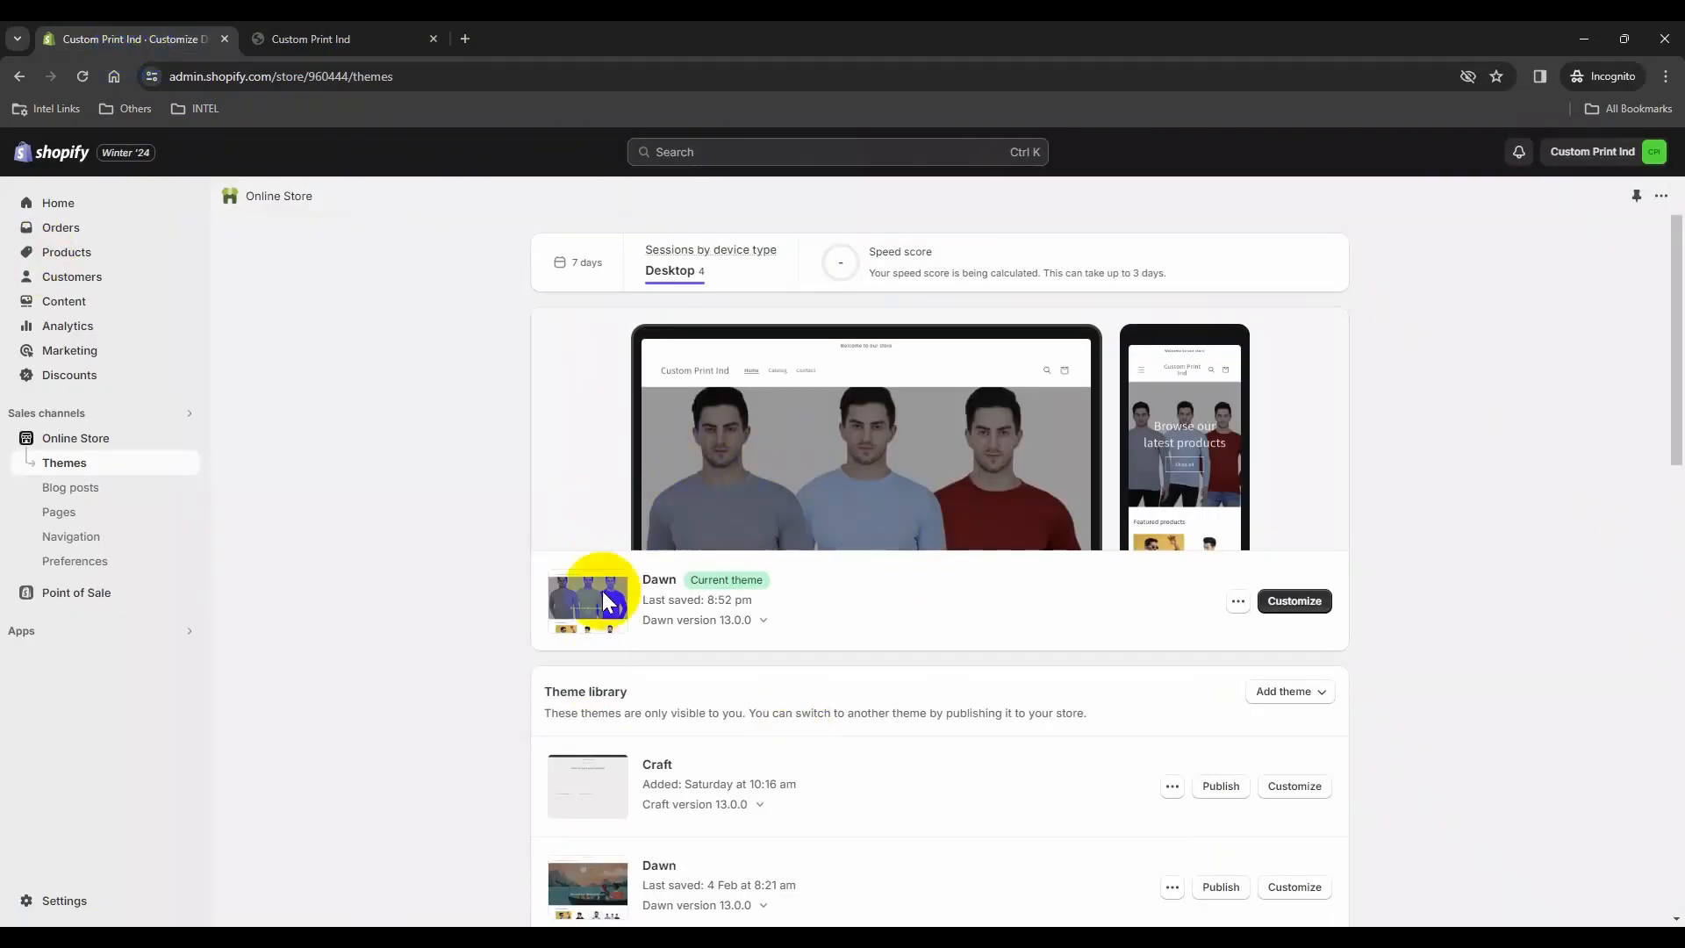
{"action": "left_click", "coordinate": [1296, 603]}
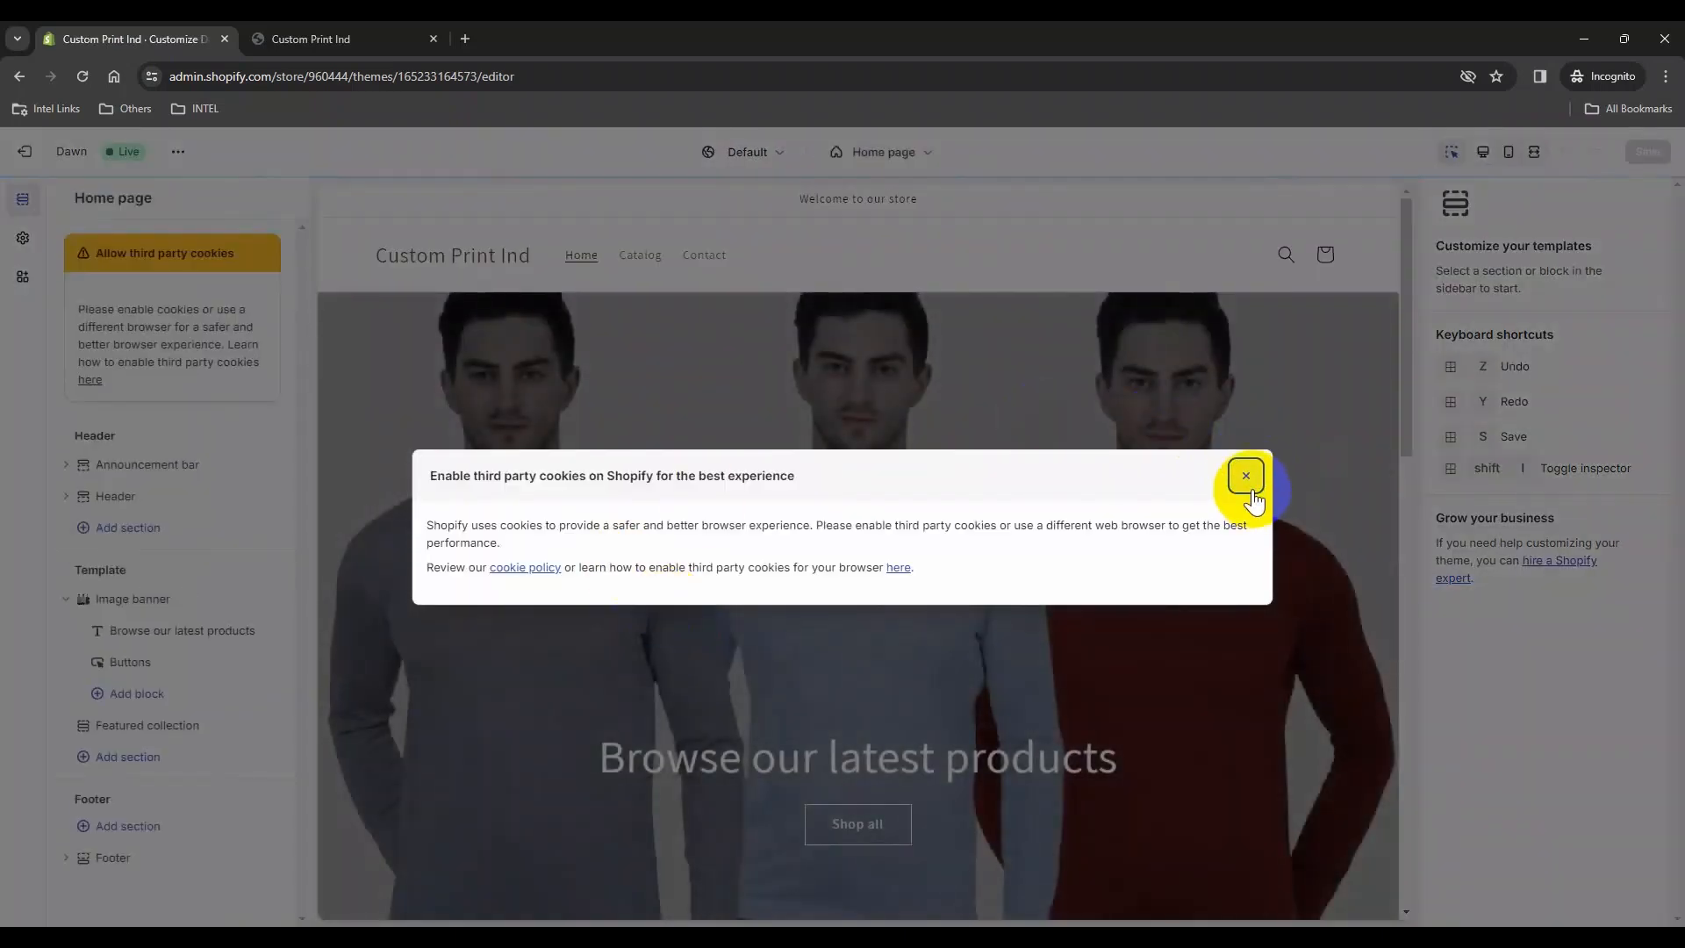
{"action": "left_click", "coordinate": [1245, 475]}
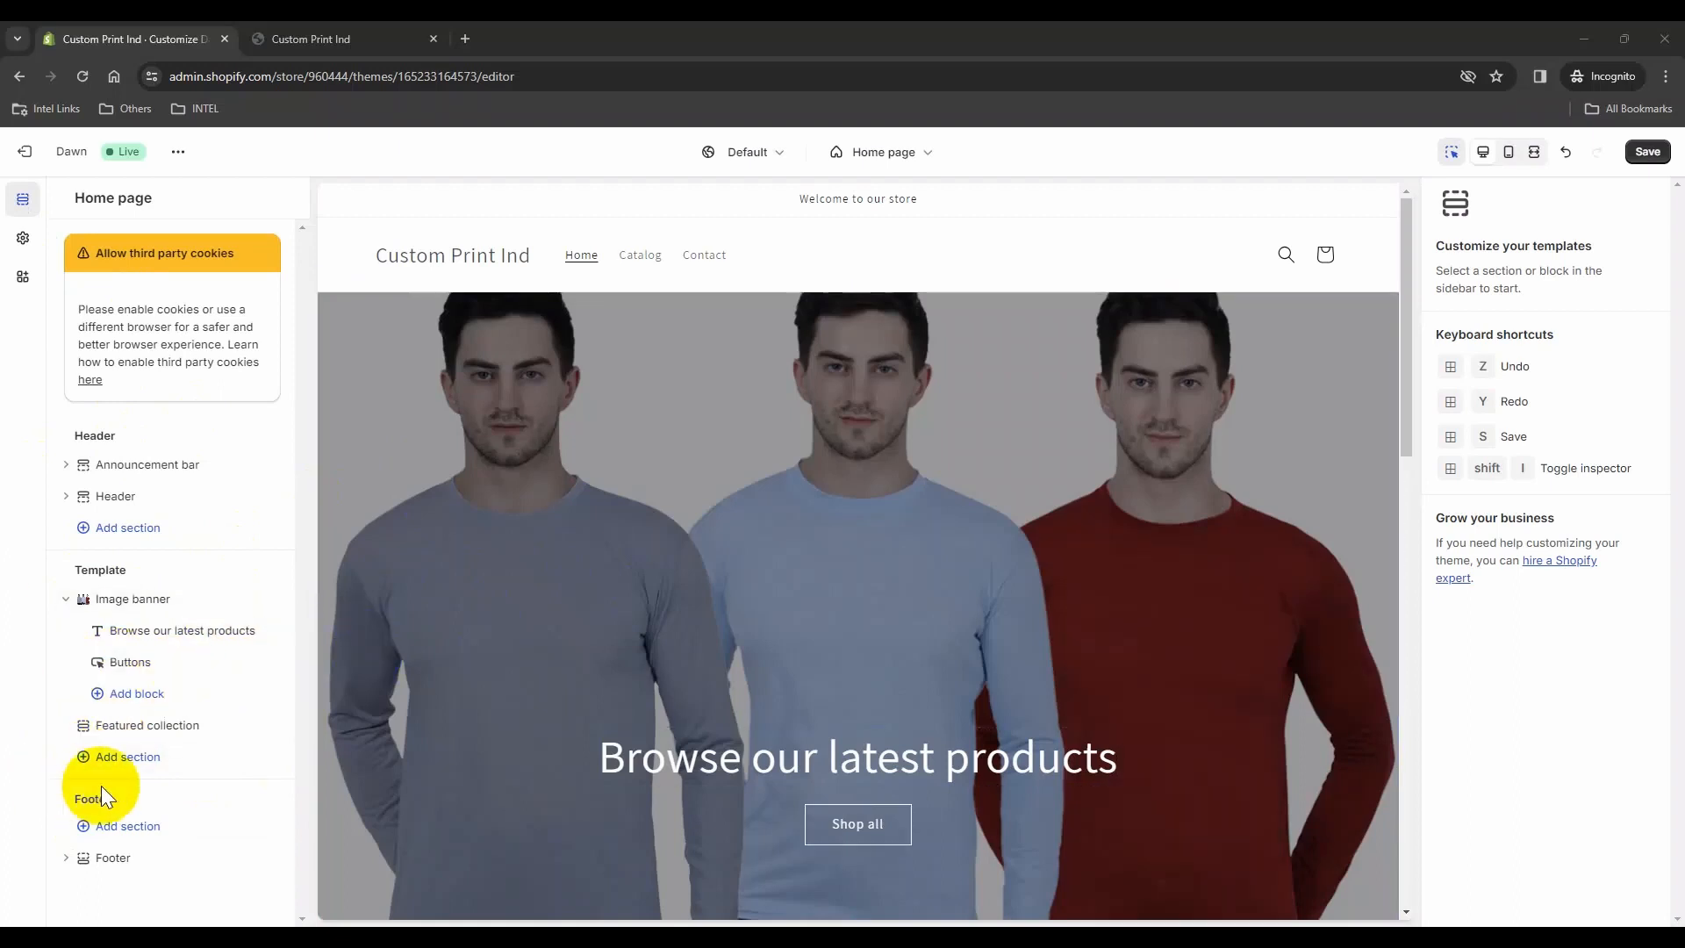
{"action": "left_click", "coordinate": [130, 758]}
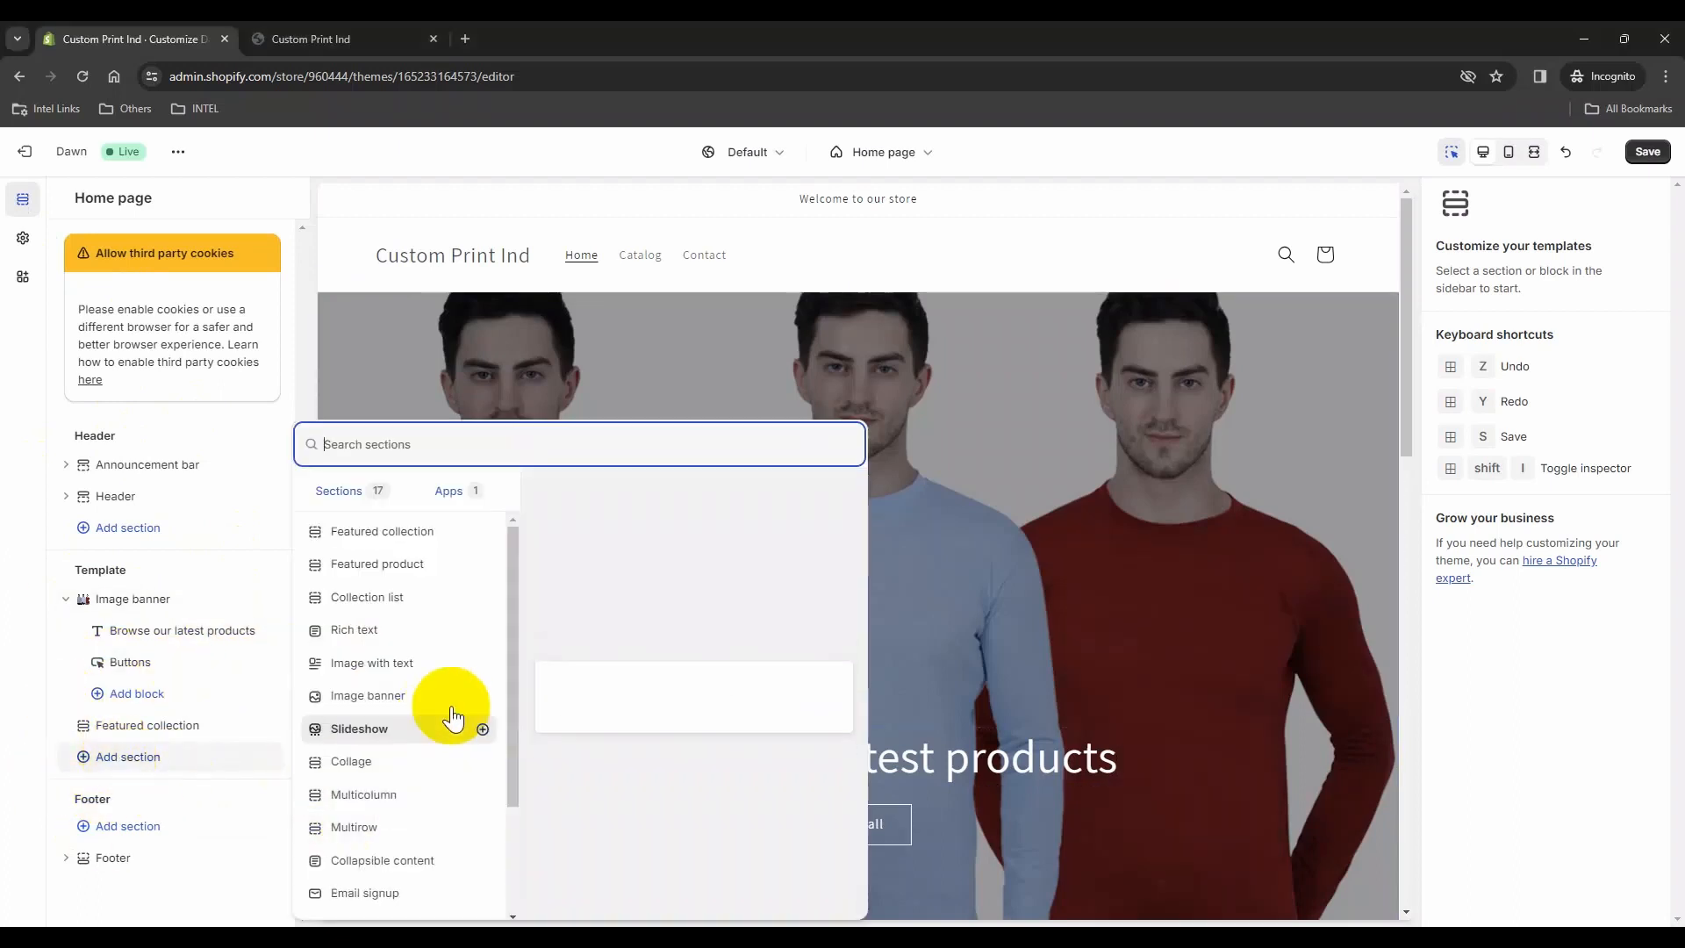
{"action": "left_click", "coordinate": [357, 796]}
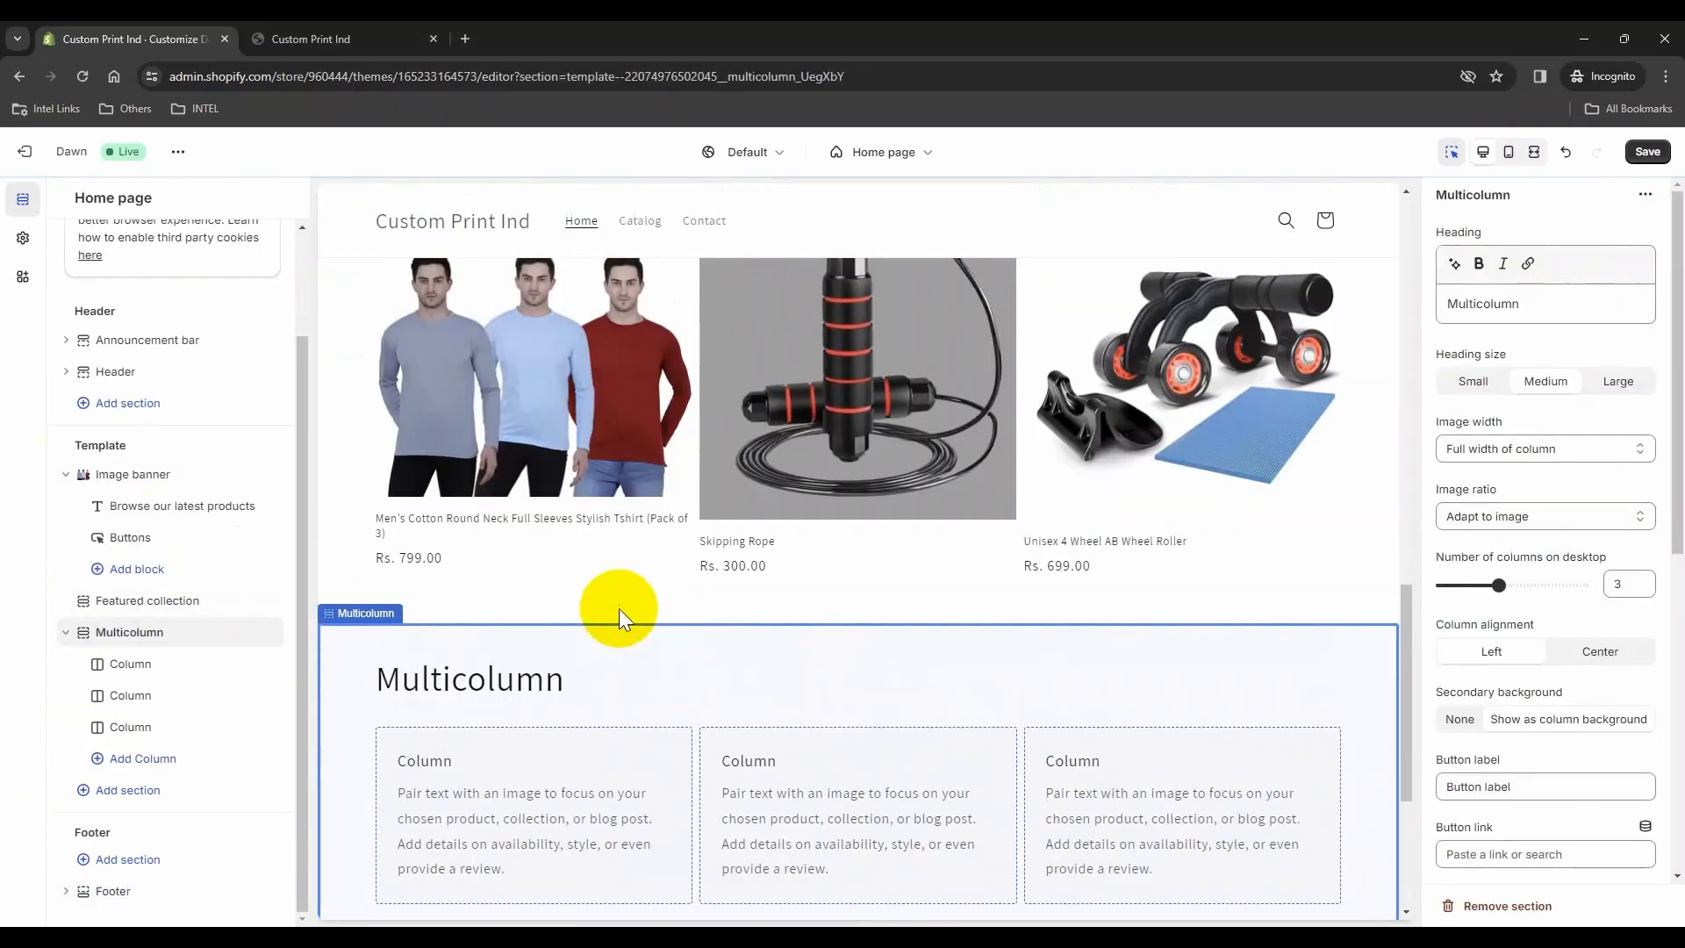
{"action": "left_click", "coordinate": [548, 567]}
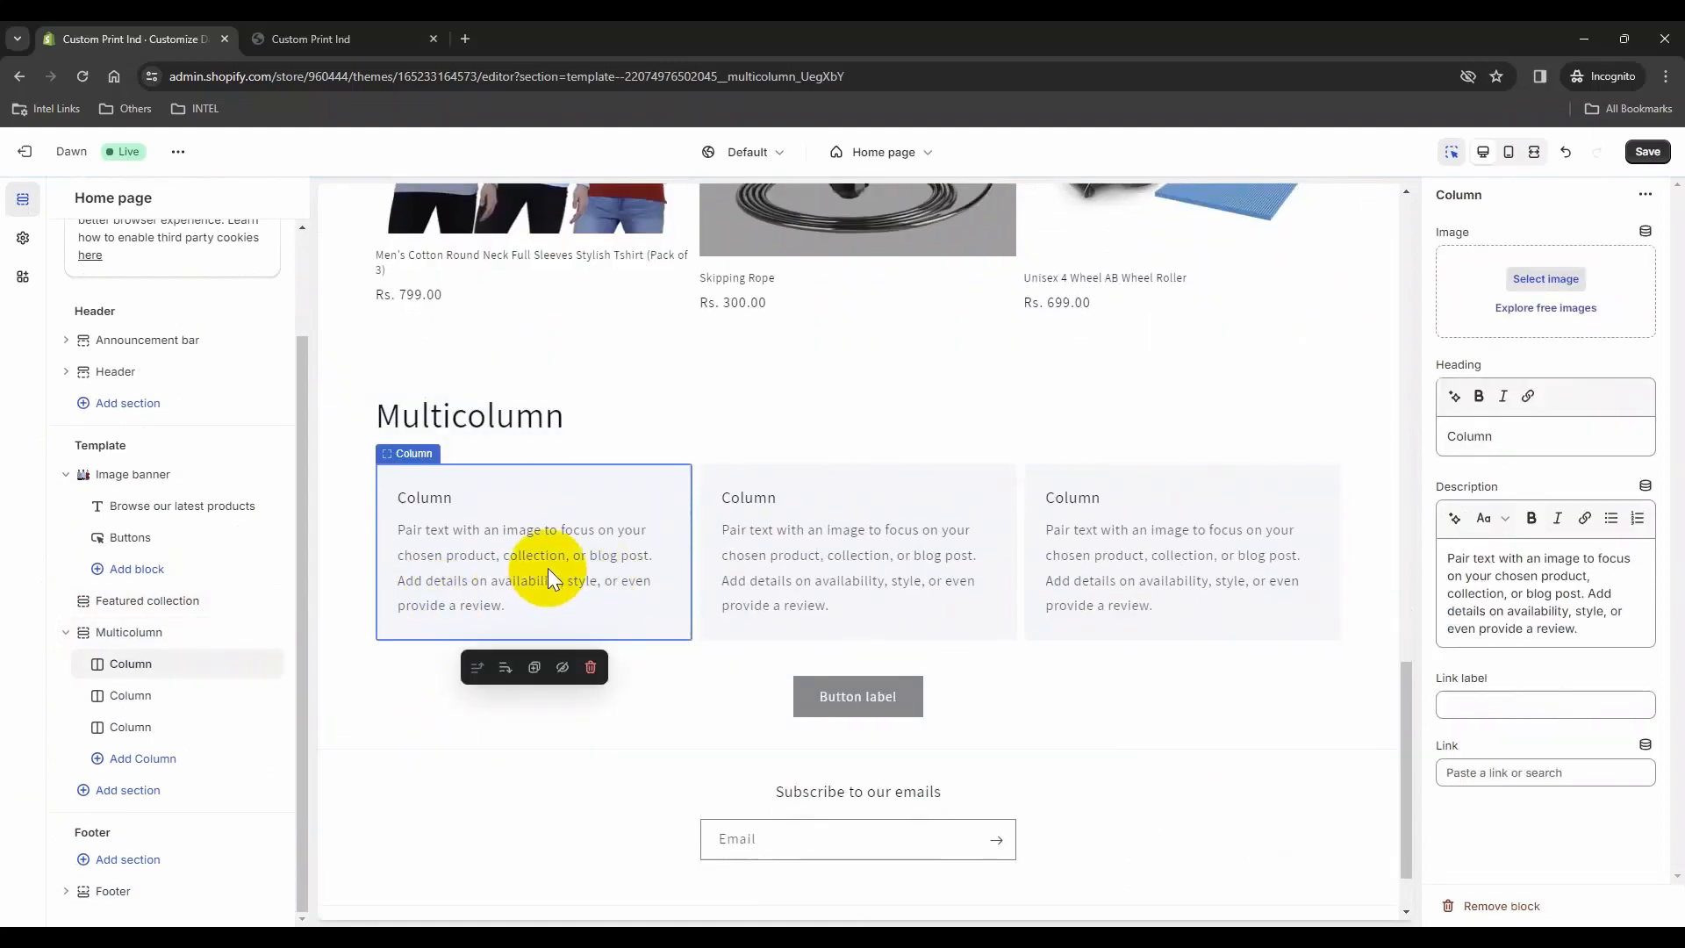
{"action": "left_click", "coordinate": [1545, 279]}
{"action": "scroll", "coordinate": [1071, 588], "scroll_direction": "down", "scroll_amount": 5}
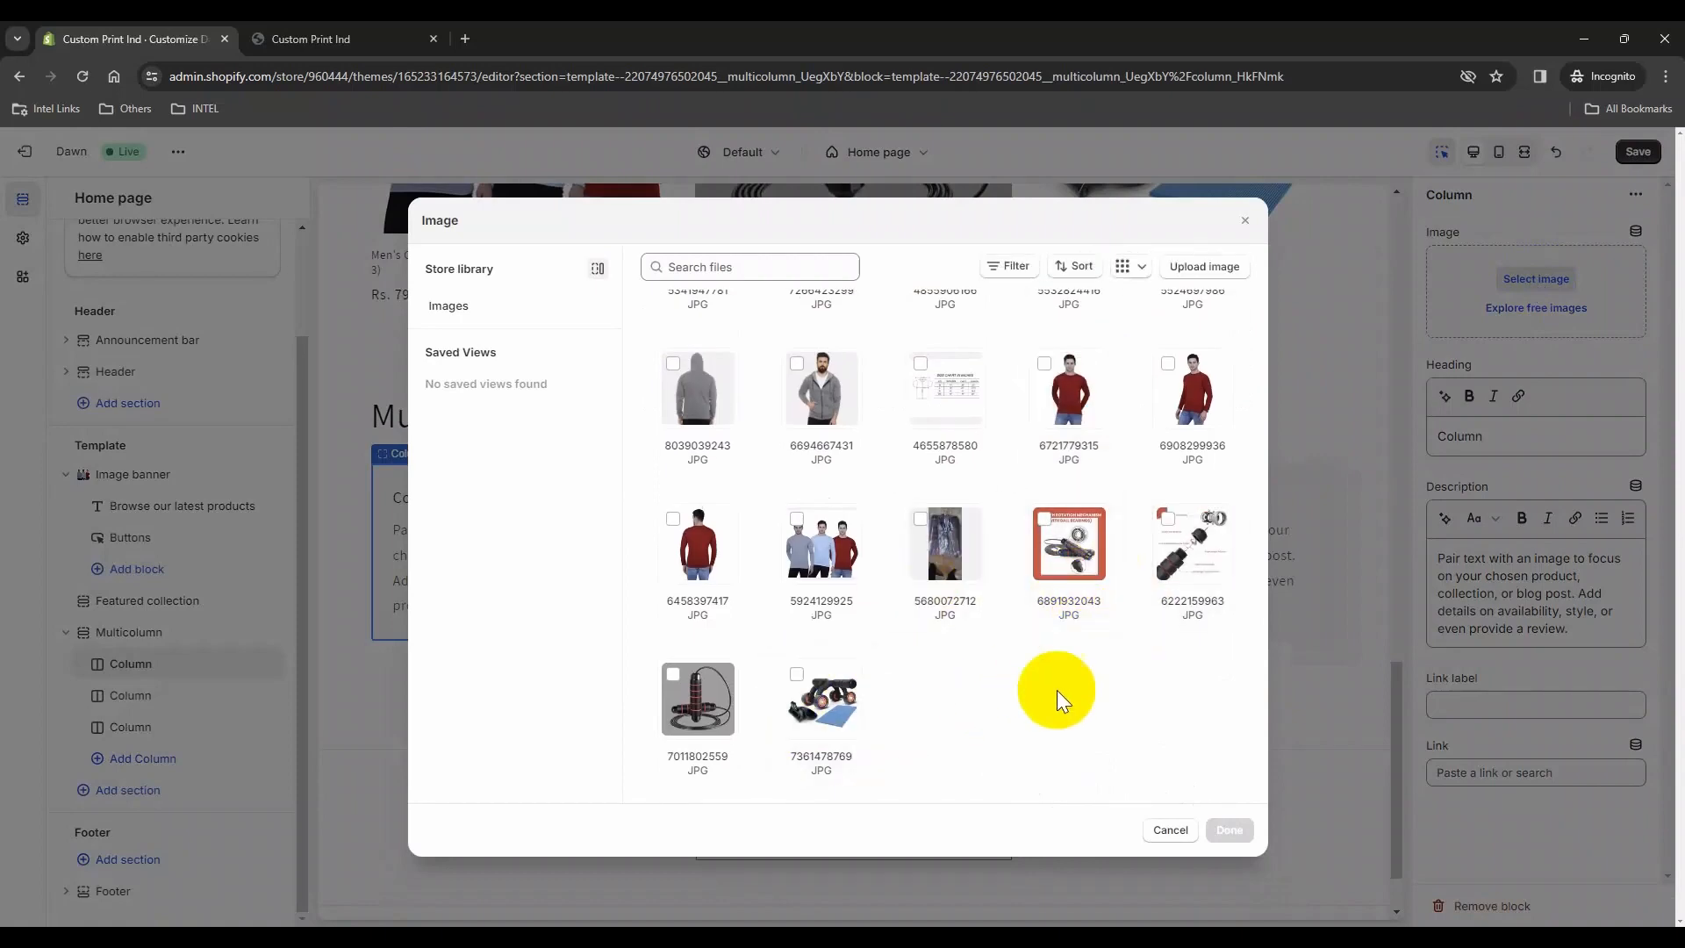
{"action": "left_click", "coordinate": [827, 687]}
{"action": "left_click", "coordinate": [1229, 830]}
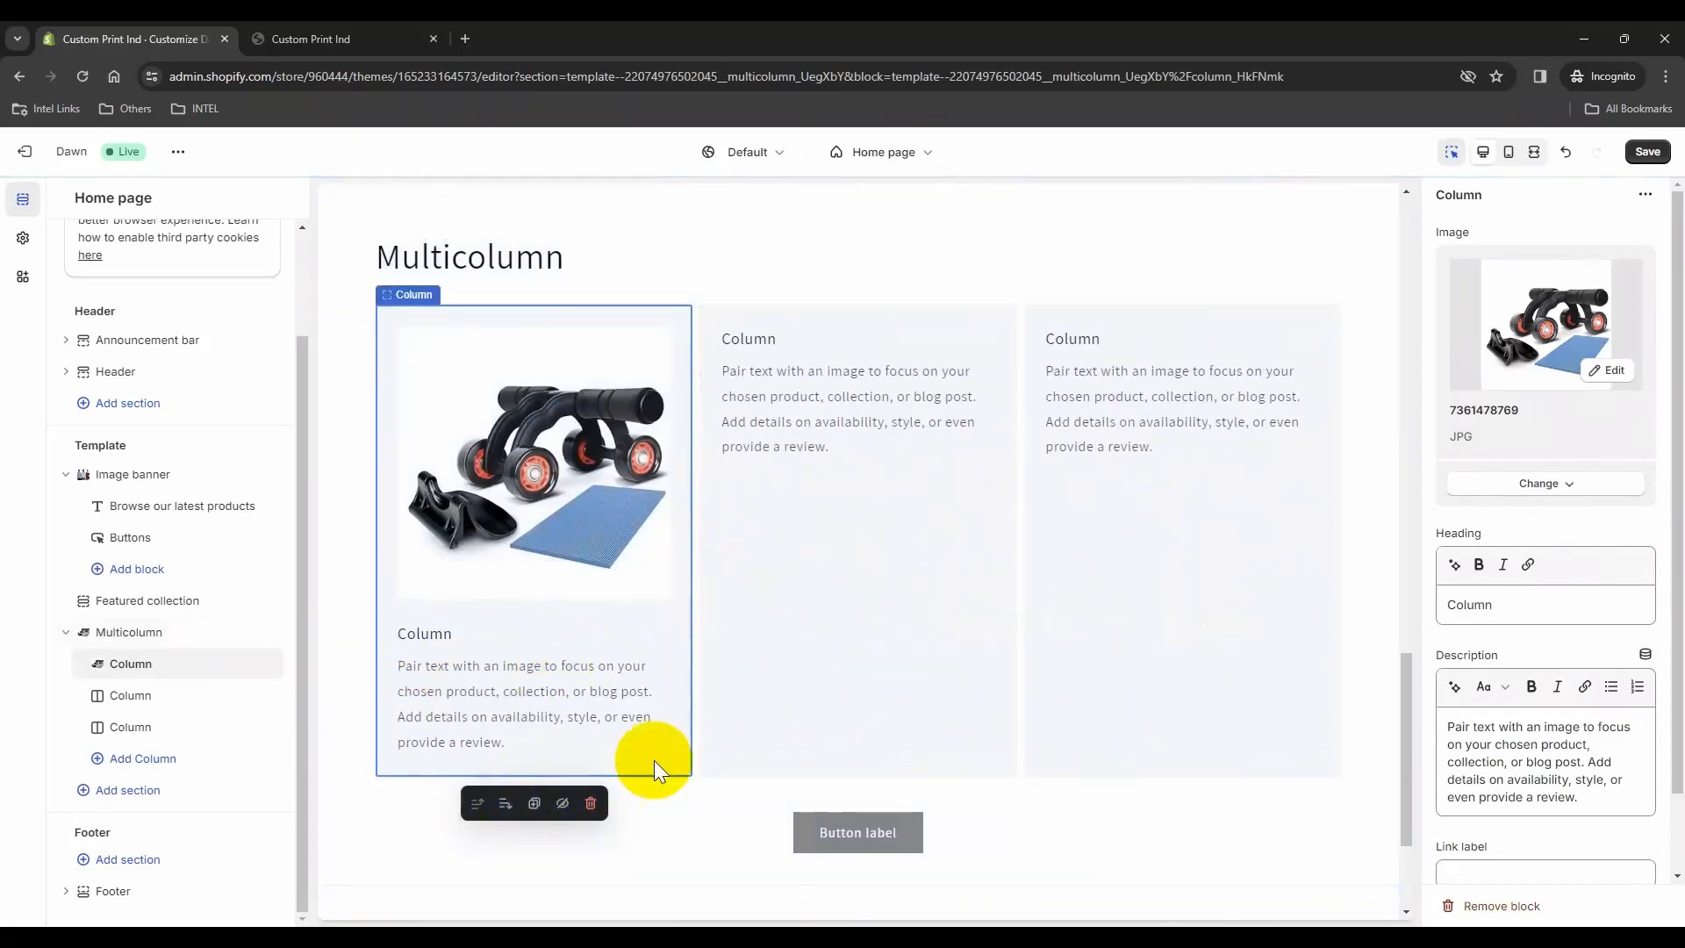
Step: Set the first column's heading to "Push up stand" and replace its description with the text starting "Whether you're a fitness beginner"
{"action": "double_click", "coordinate": [1466, 604]}
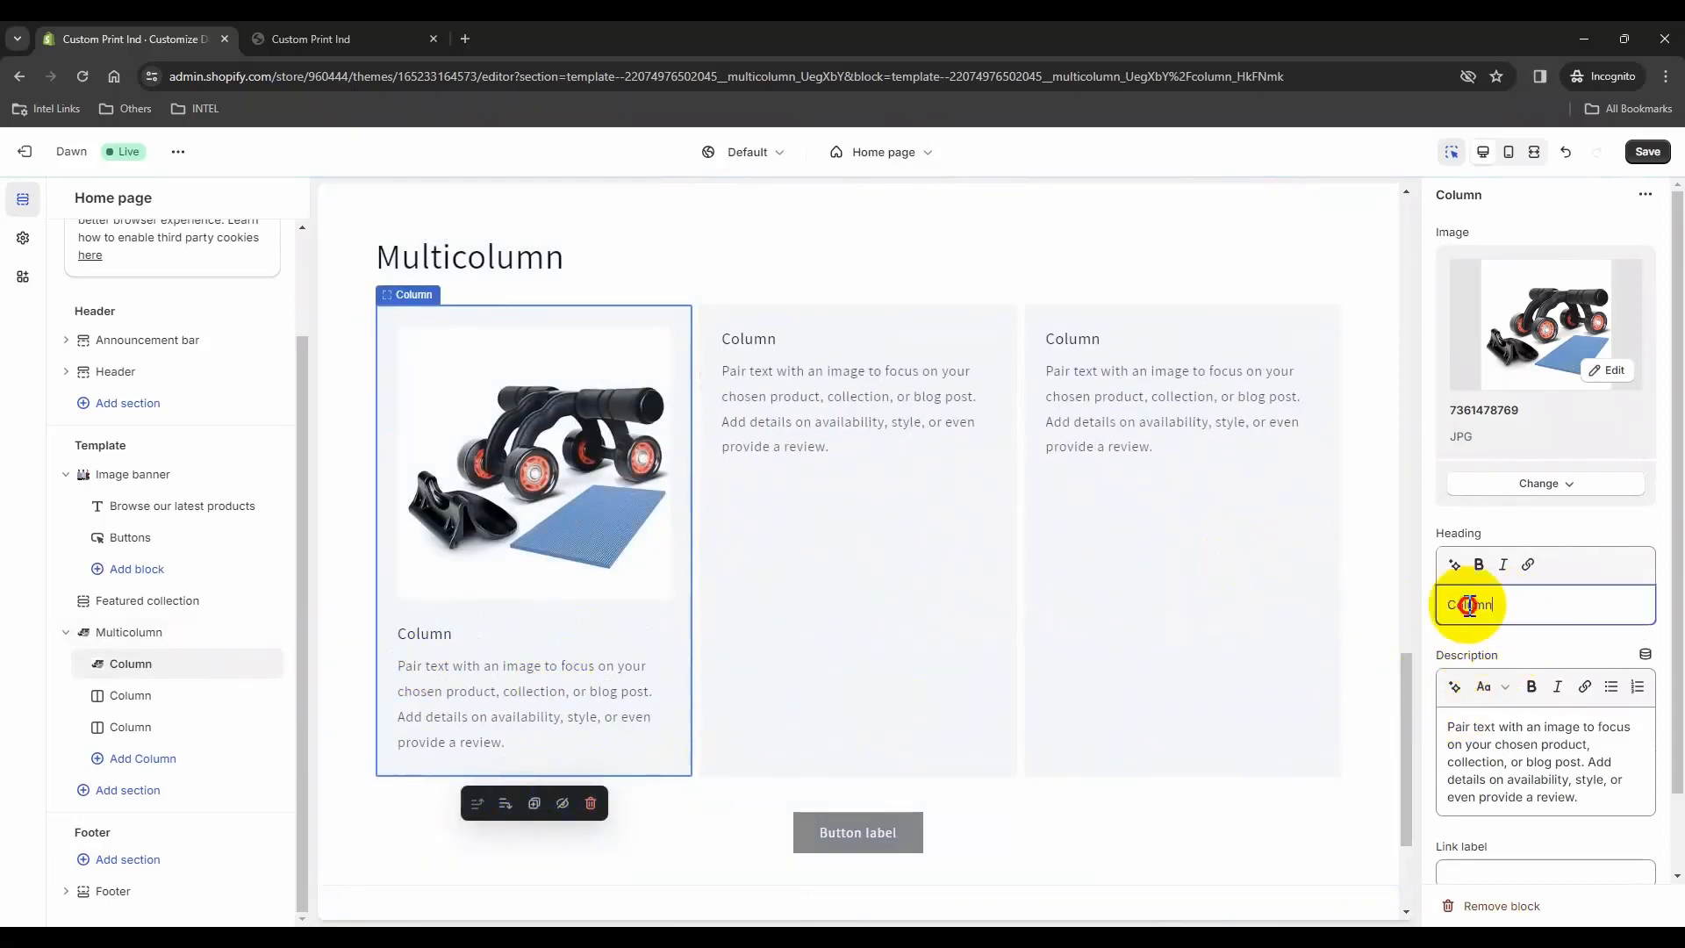
{"action": "type", "text": "Pi="}
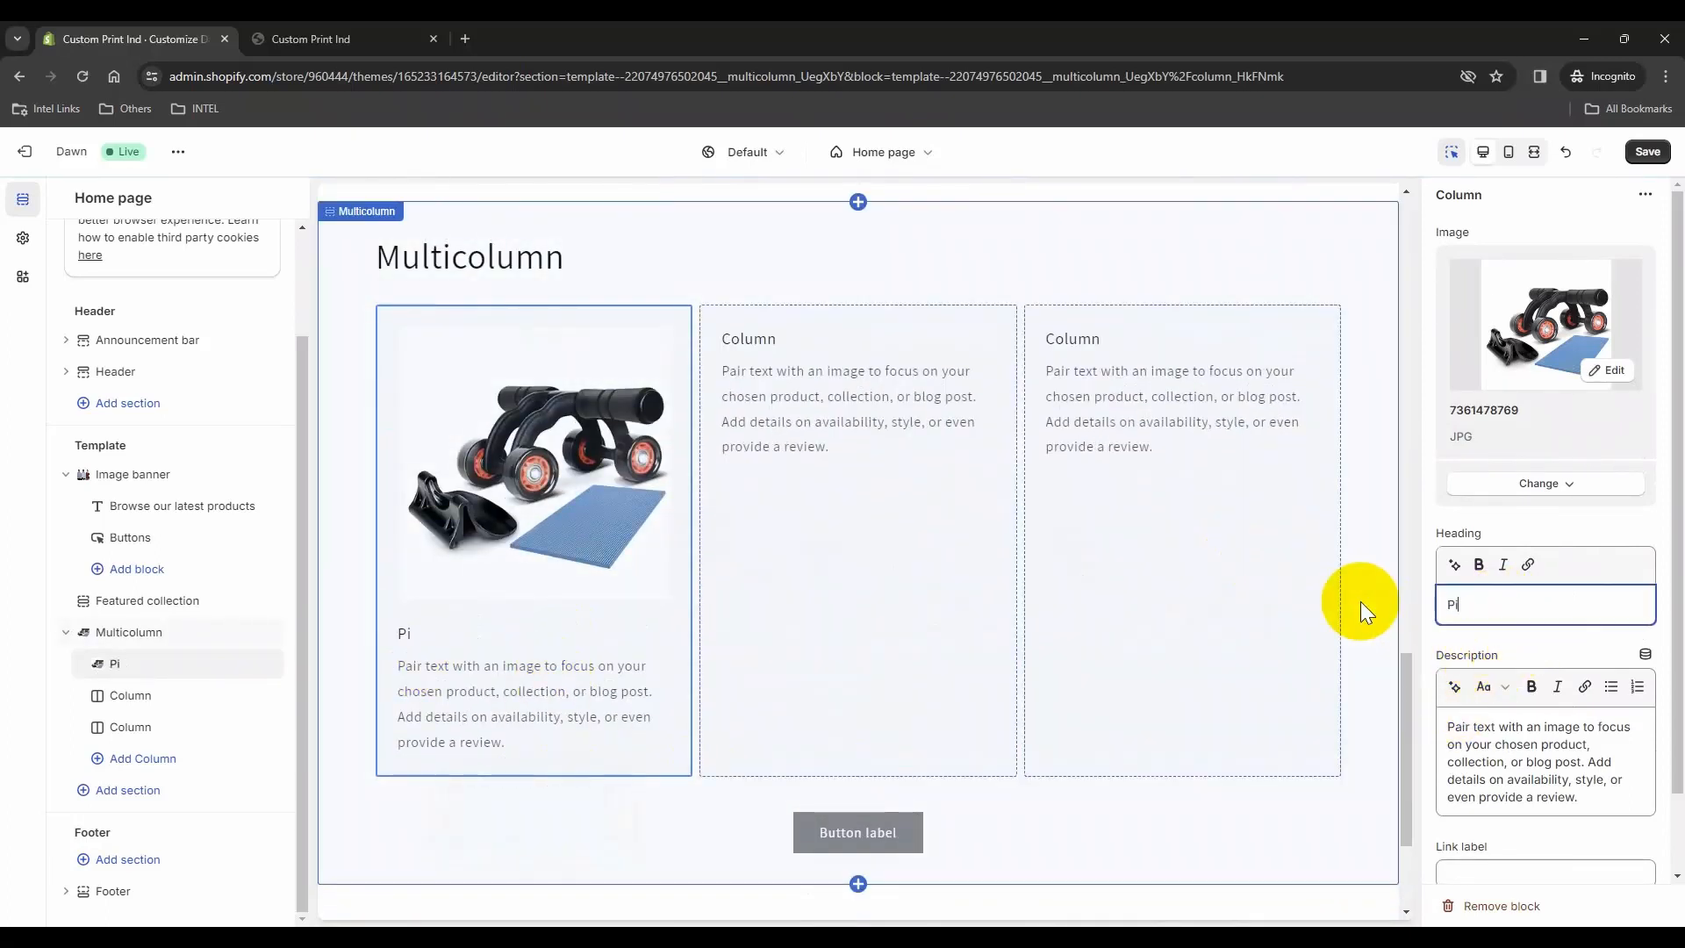
{"action": "key", "text": "BackSpace"}
{"action": "key", "text": "BackSpace"}
{"action": "type", "text": "ush up stand"}
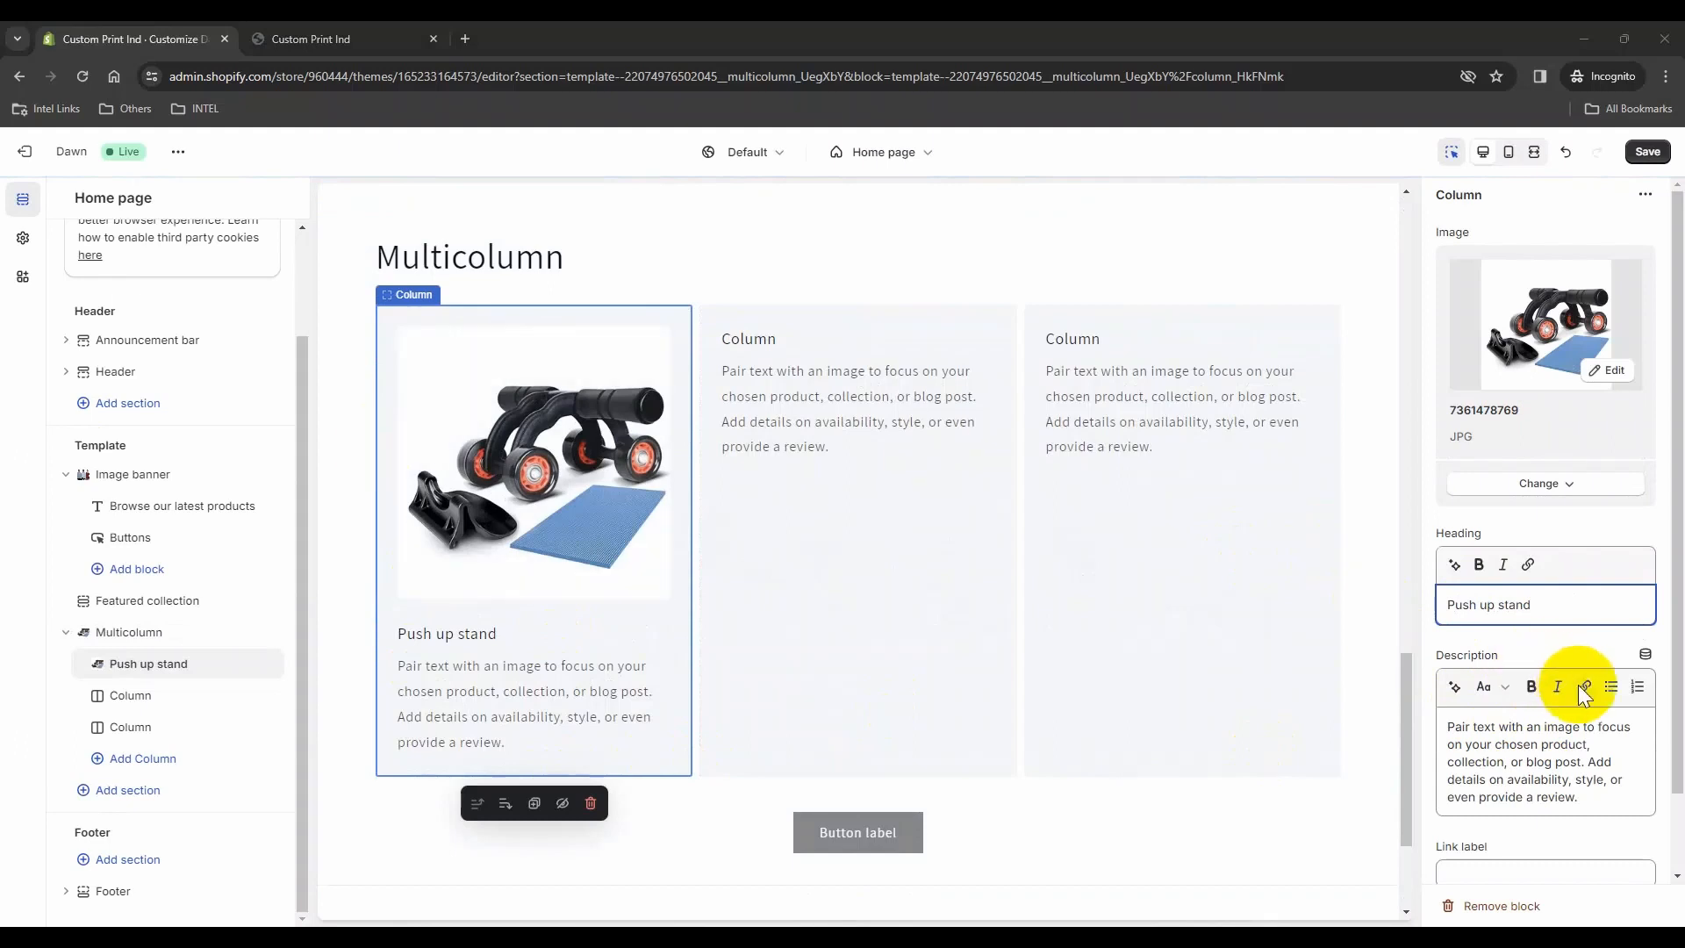
{"action": "left_click_drag", "start_coordinate": [1591, 794], "coordinate": [1446, 717]}
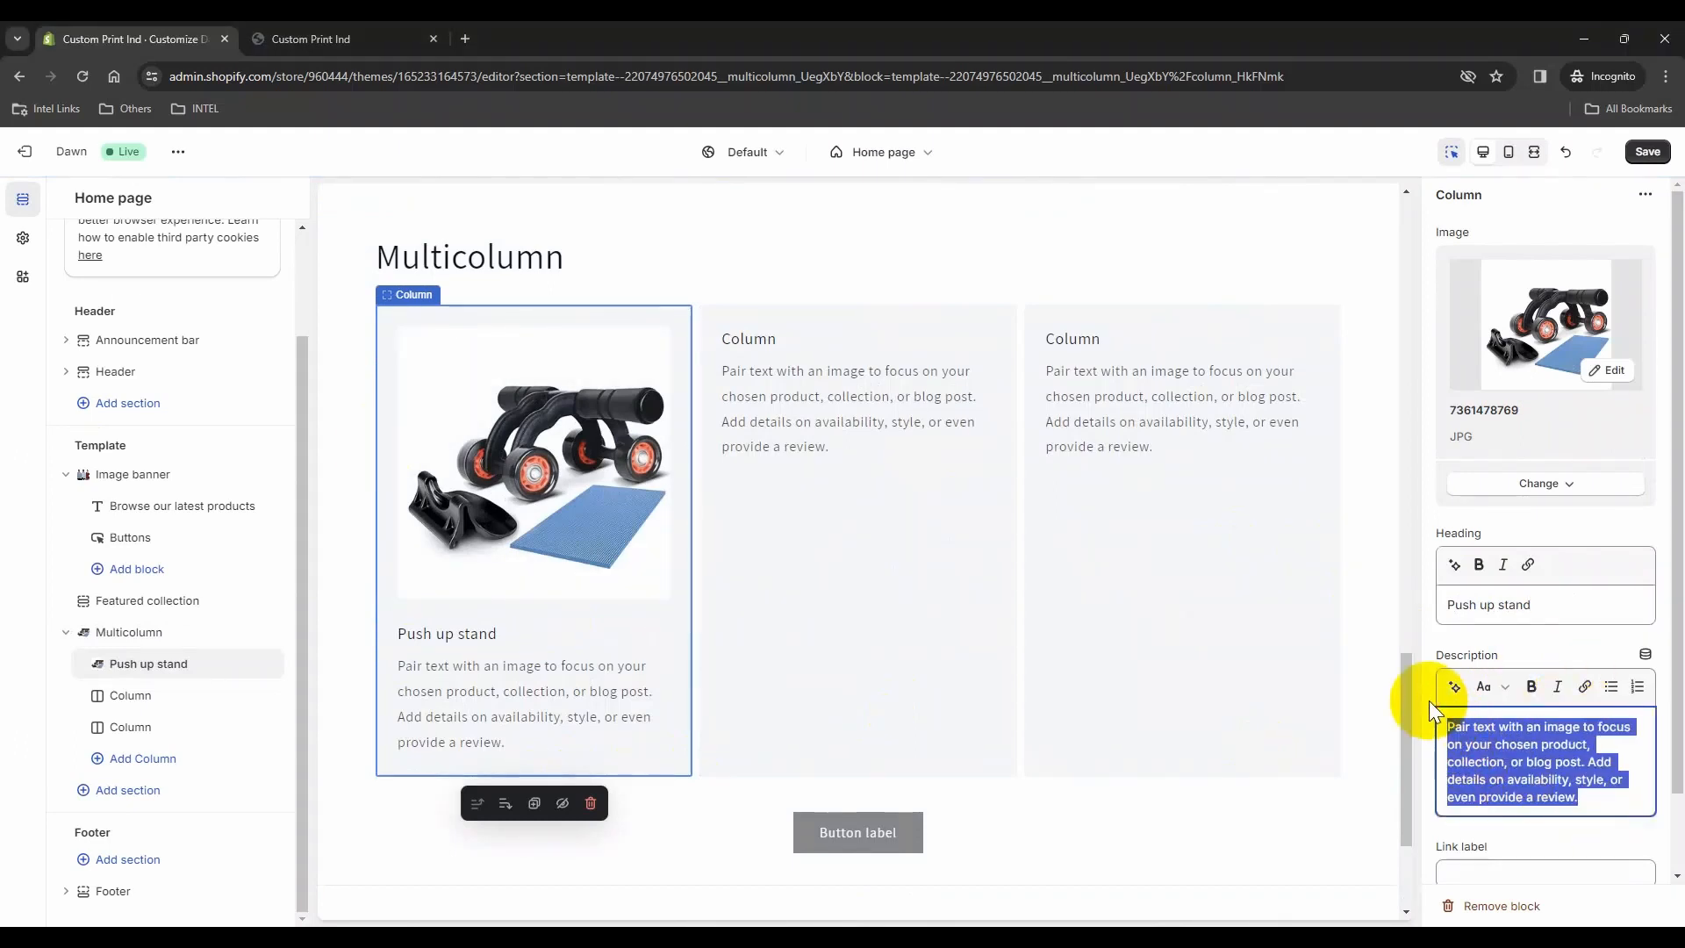
{"action": "type", "text": "Whether you're a fitness beginner or a seasoned athlete, our pushup stands are designed to help you achieve your fitness goals faster and more efficiently. Elevate your workouts and experience the difference with our premium pushup stands today!"}
{"action": "scroll", "coordinate": [1486, 790], "scroll_direction": "down", "scroll_amount": 2}
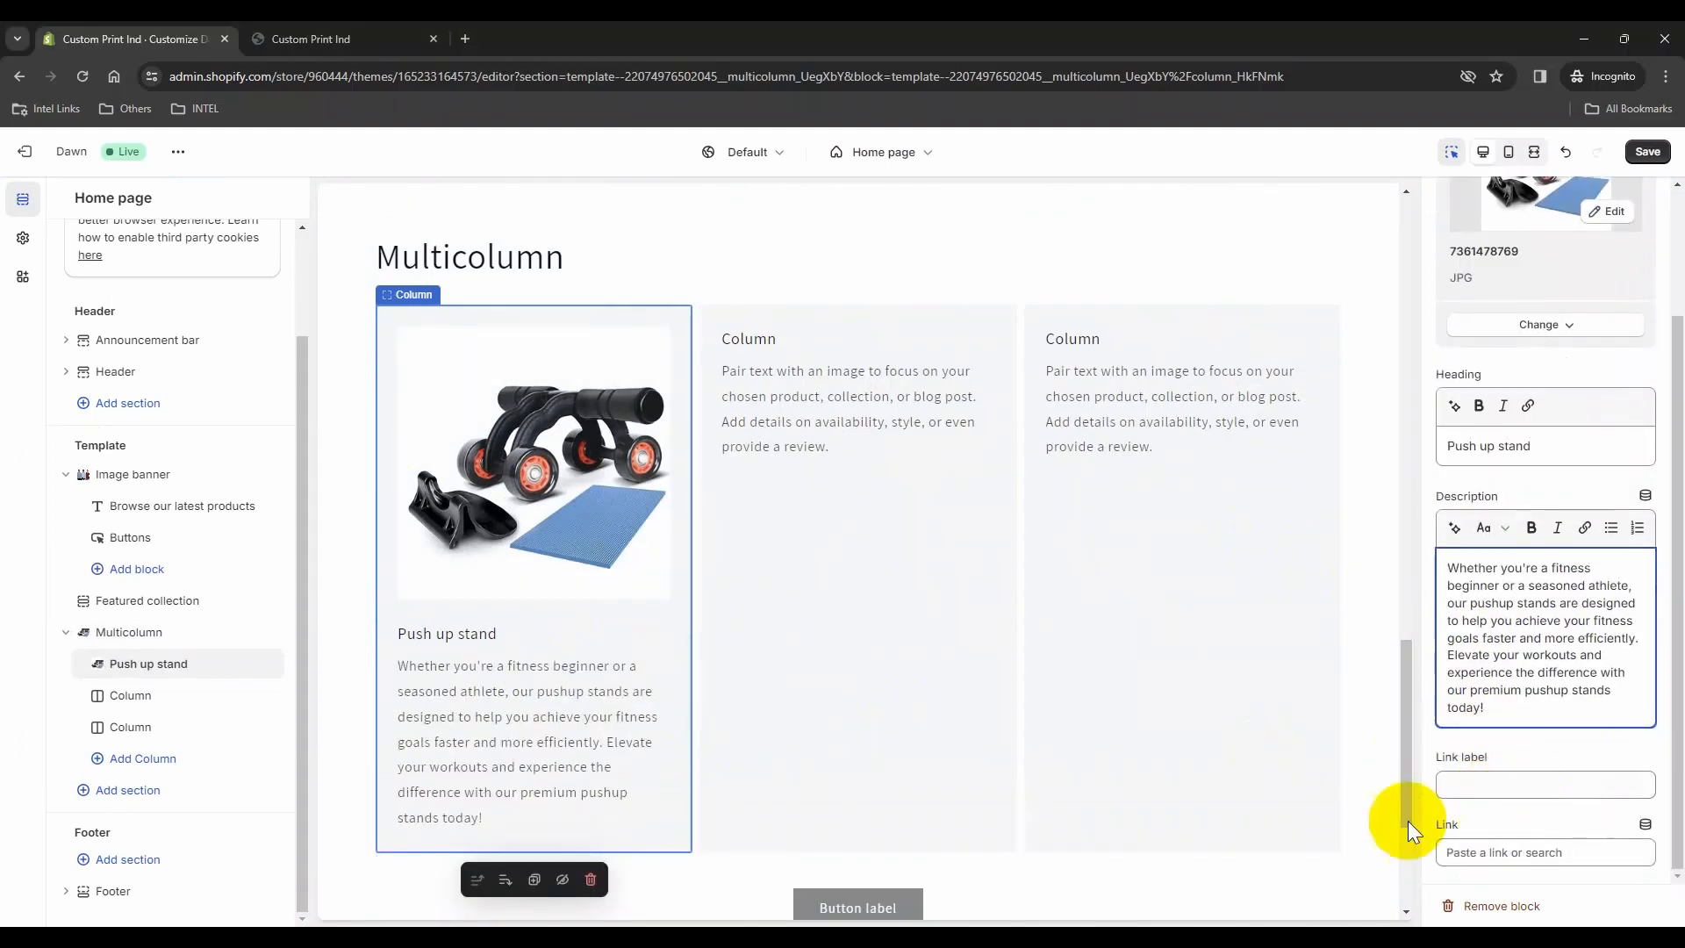
{"action": "left_click", "coordinate": [781, 449]}
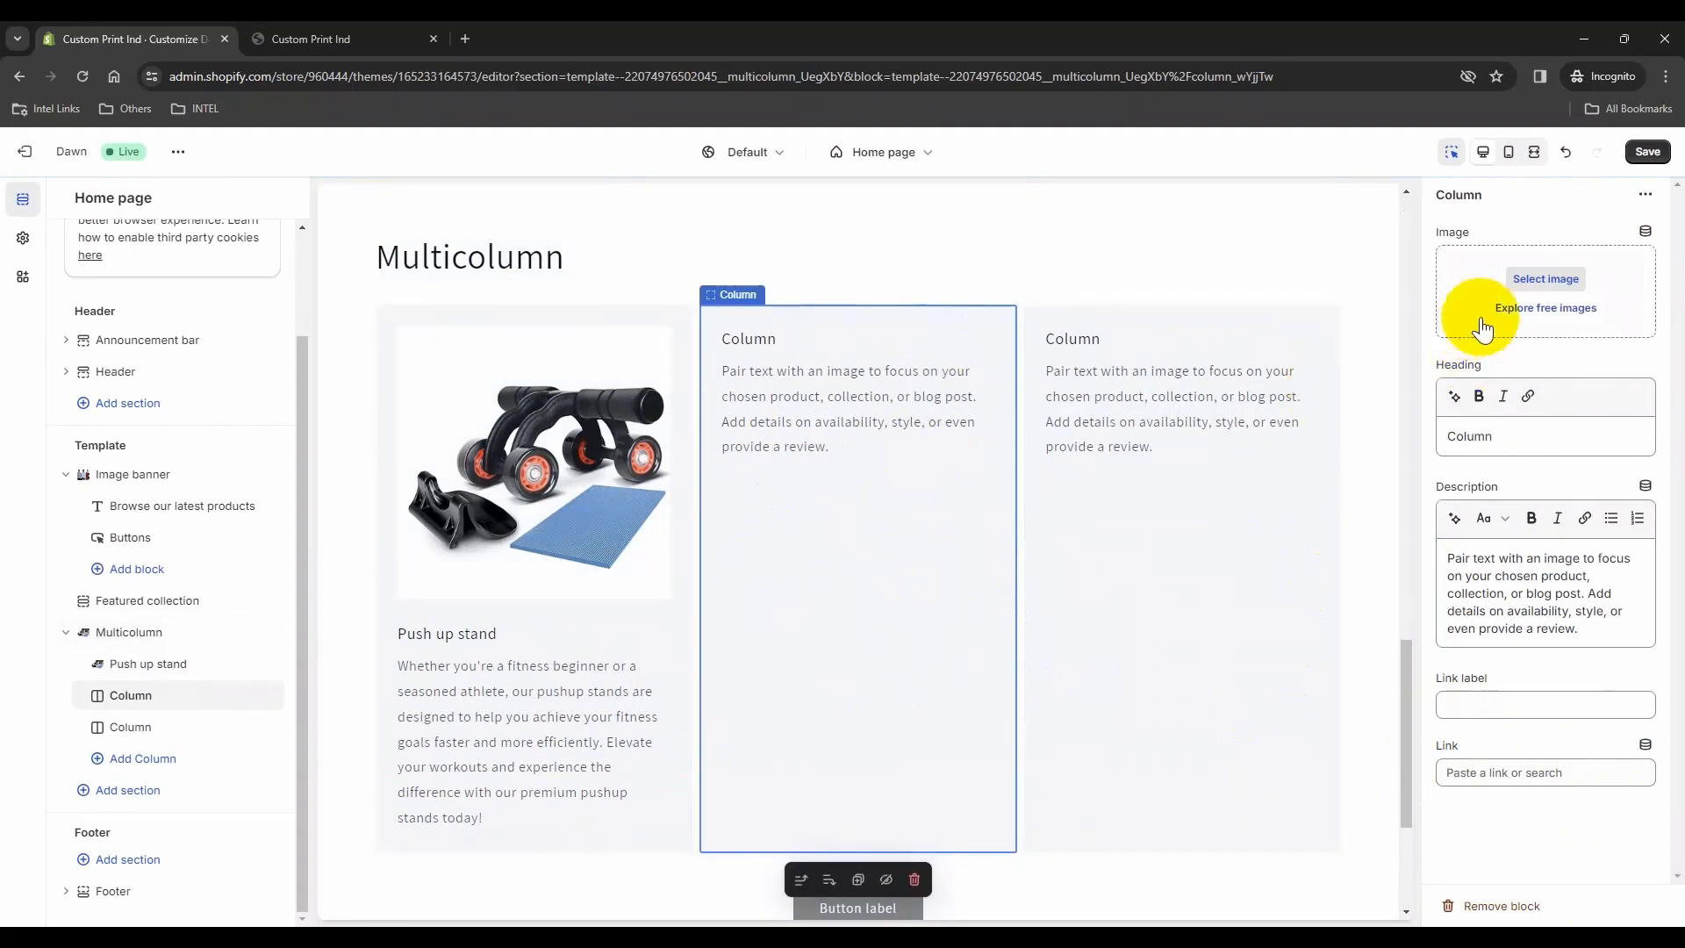
{"action": "left_click", "coordinate": [1527, 279]}
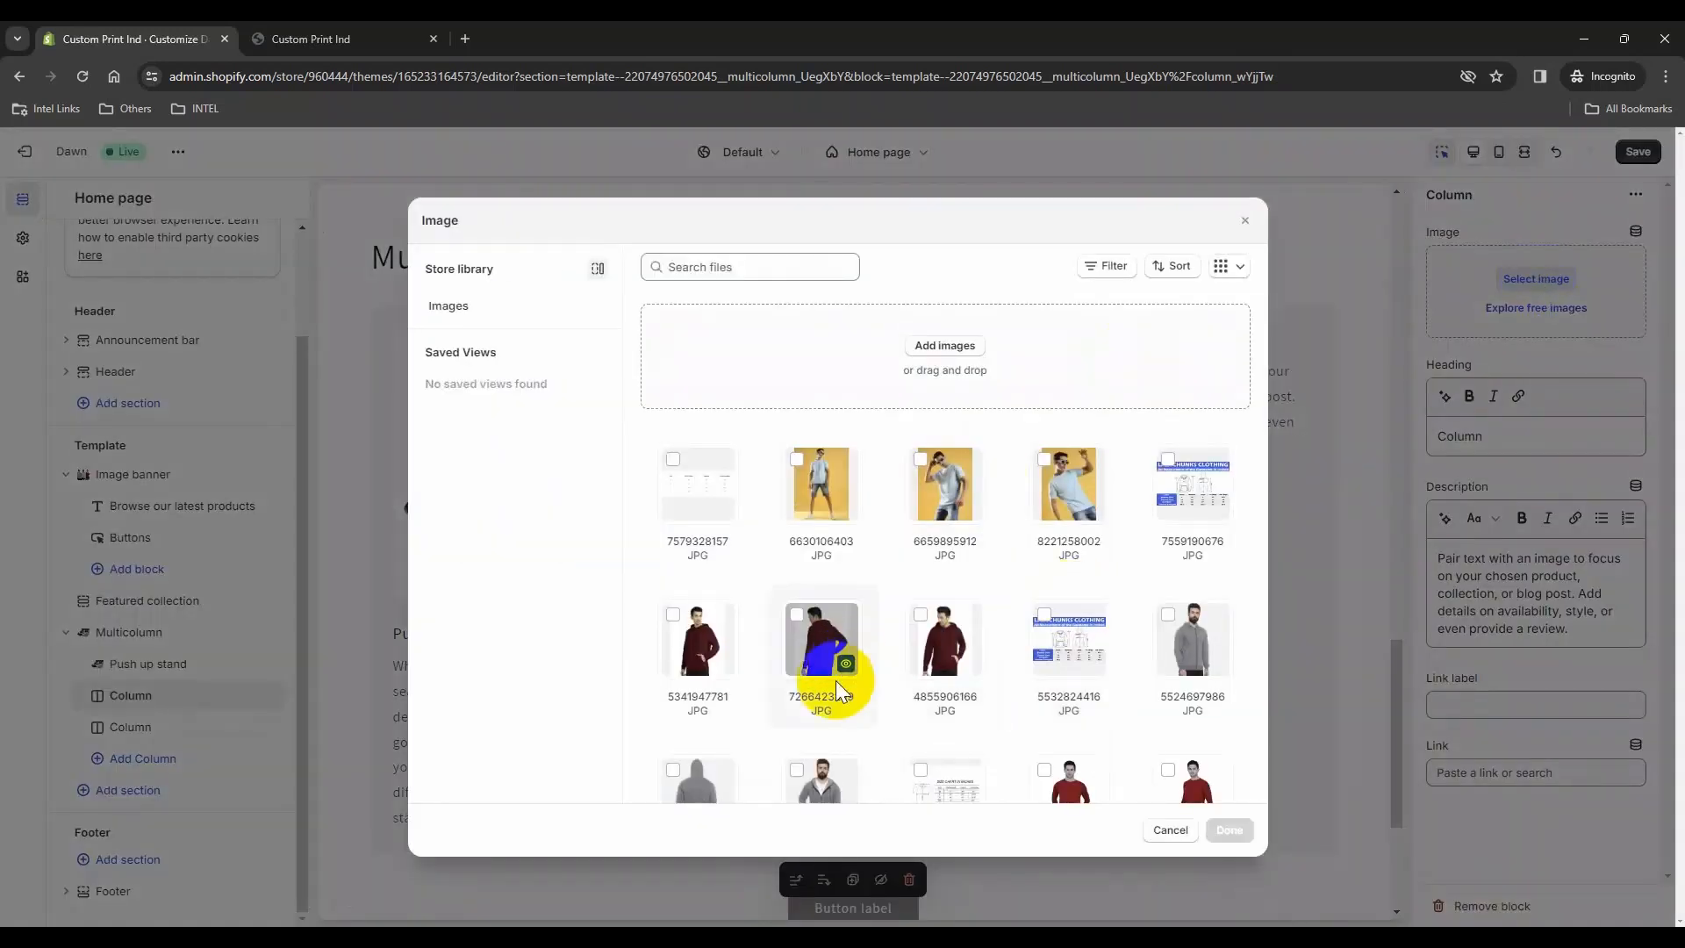
{"action": "scroll", "coordinate": [883, 634], "scroll_direction": "down", "scroll_amount": 3}
{"action": "left_click", "coordinate": [792, 373]}
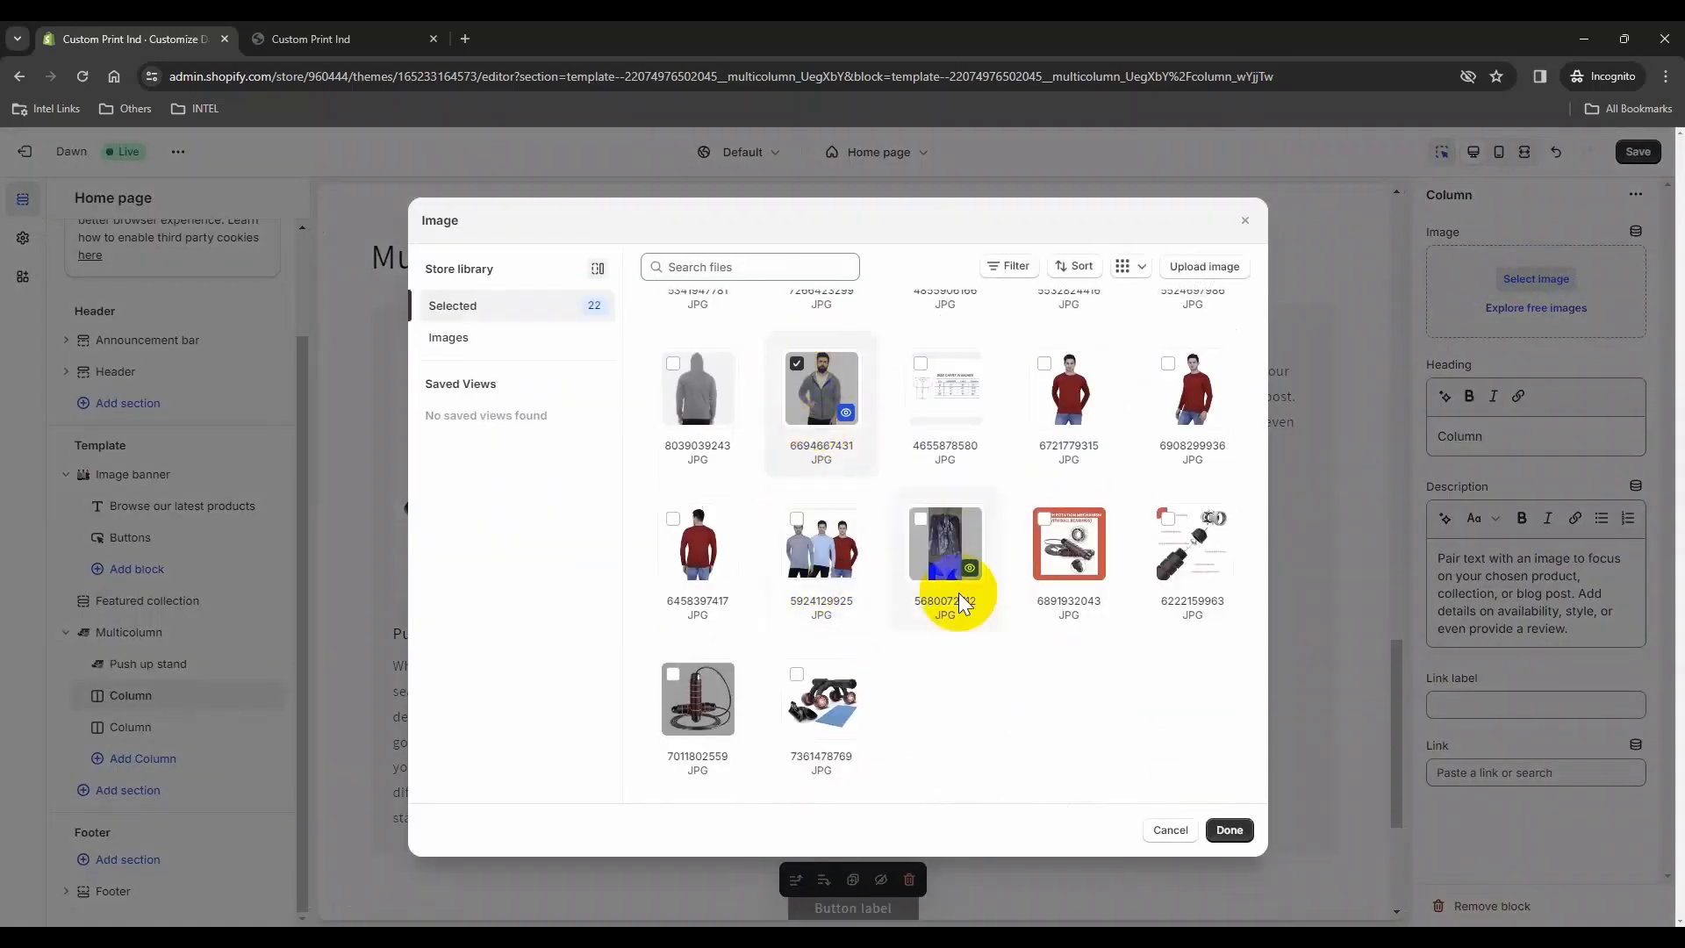
{"action": "left_click", "coordinate": [1228, 829]}
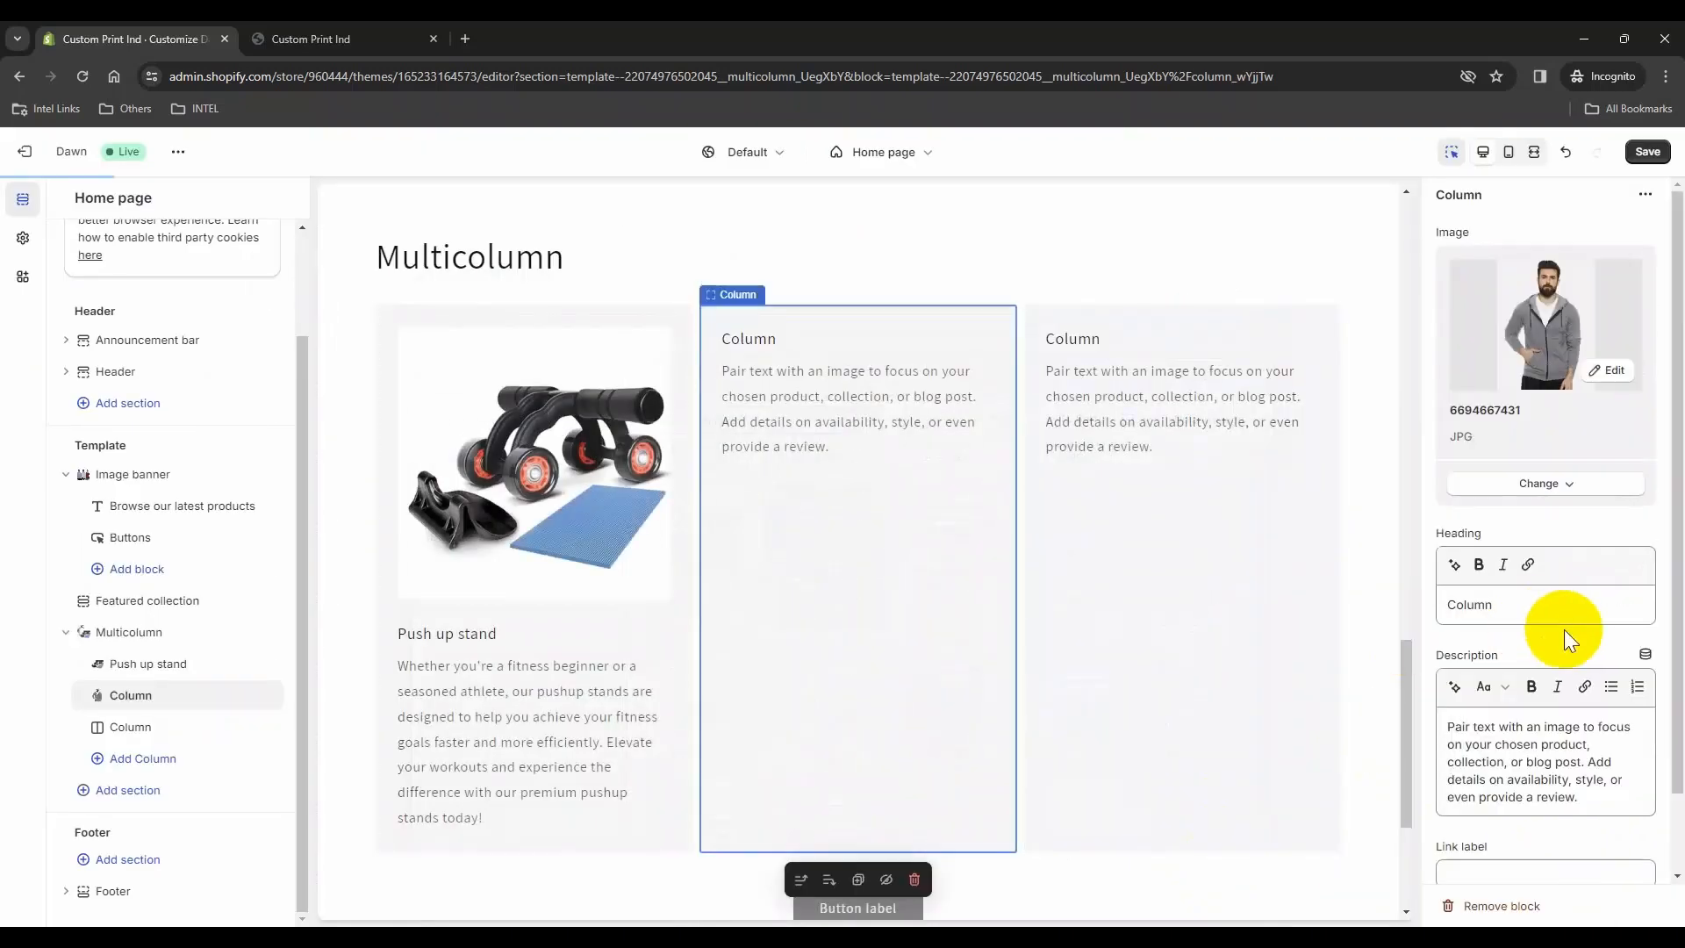
Step: Set the second column's heading to "Sweatshirt" and replace its description with the copied text starting "Whether you're running errands"
{"action": "double_click", "coordinate": [1502, 606]}
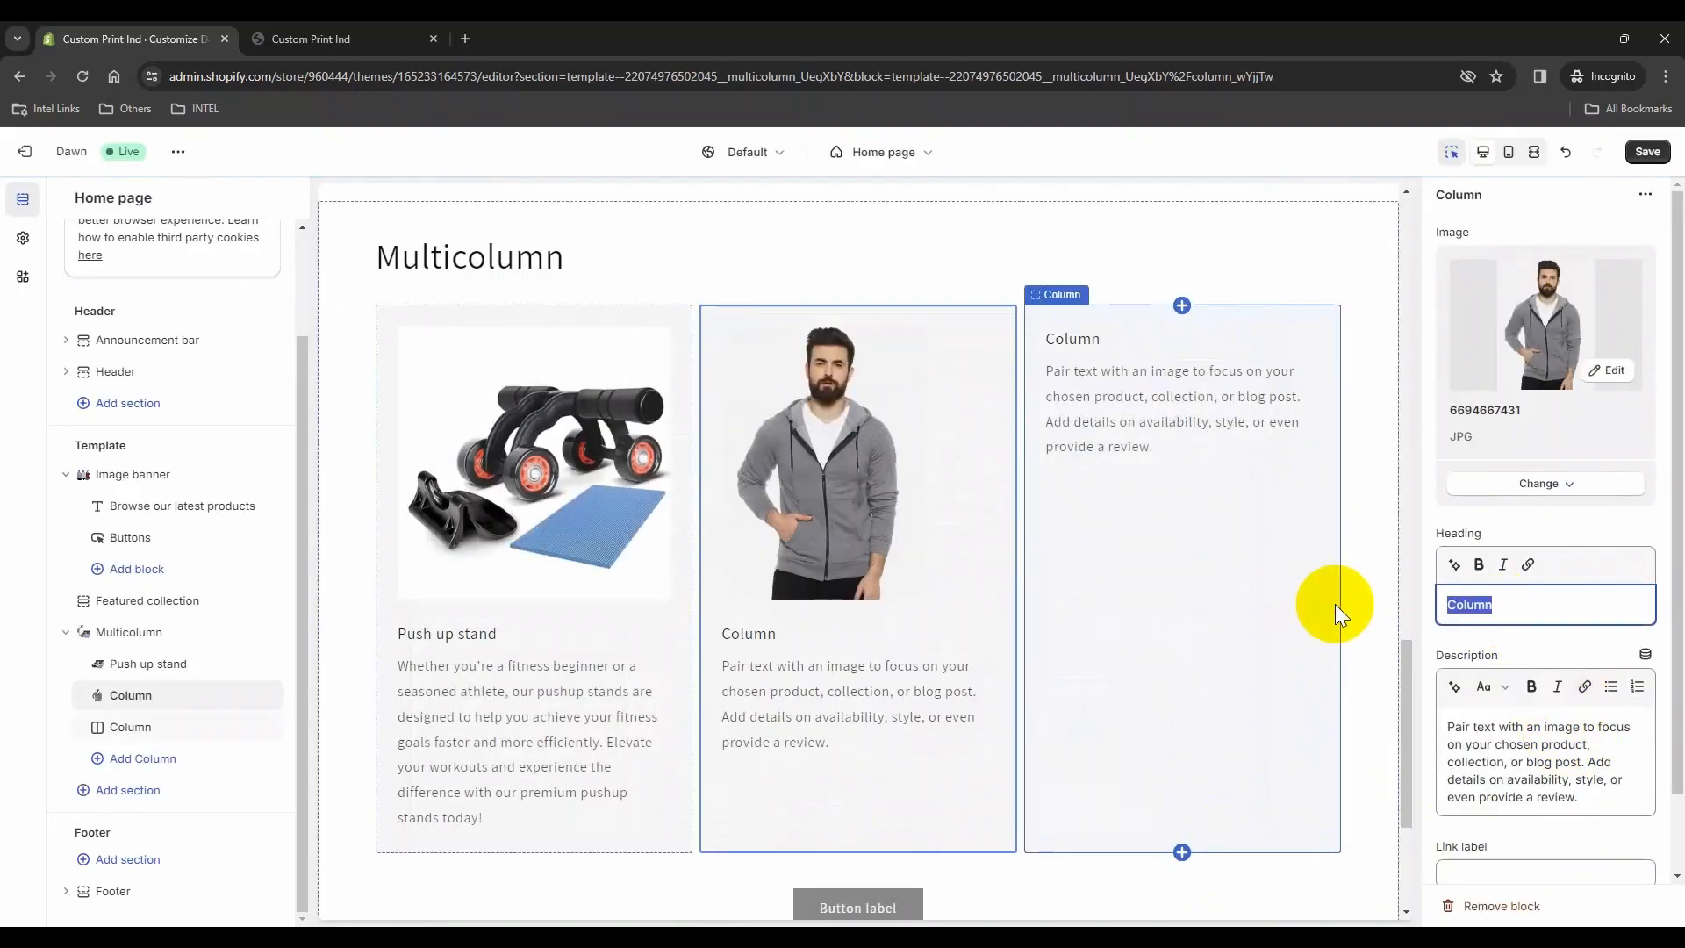
{"action": "type", "text": "Sweatshirt"}
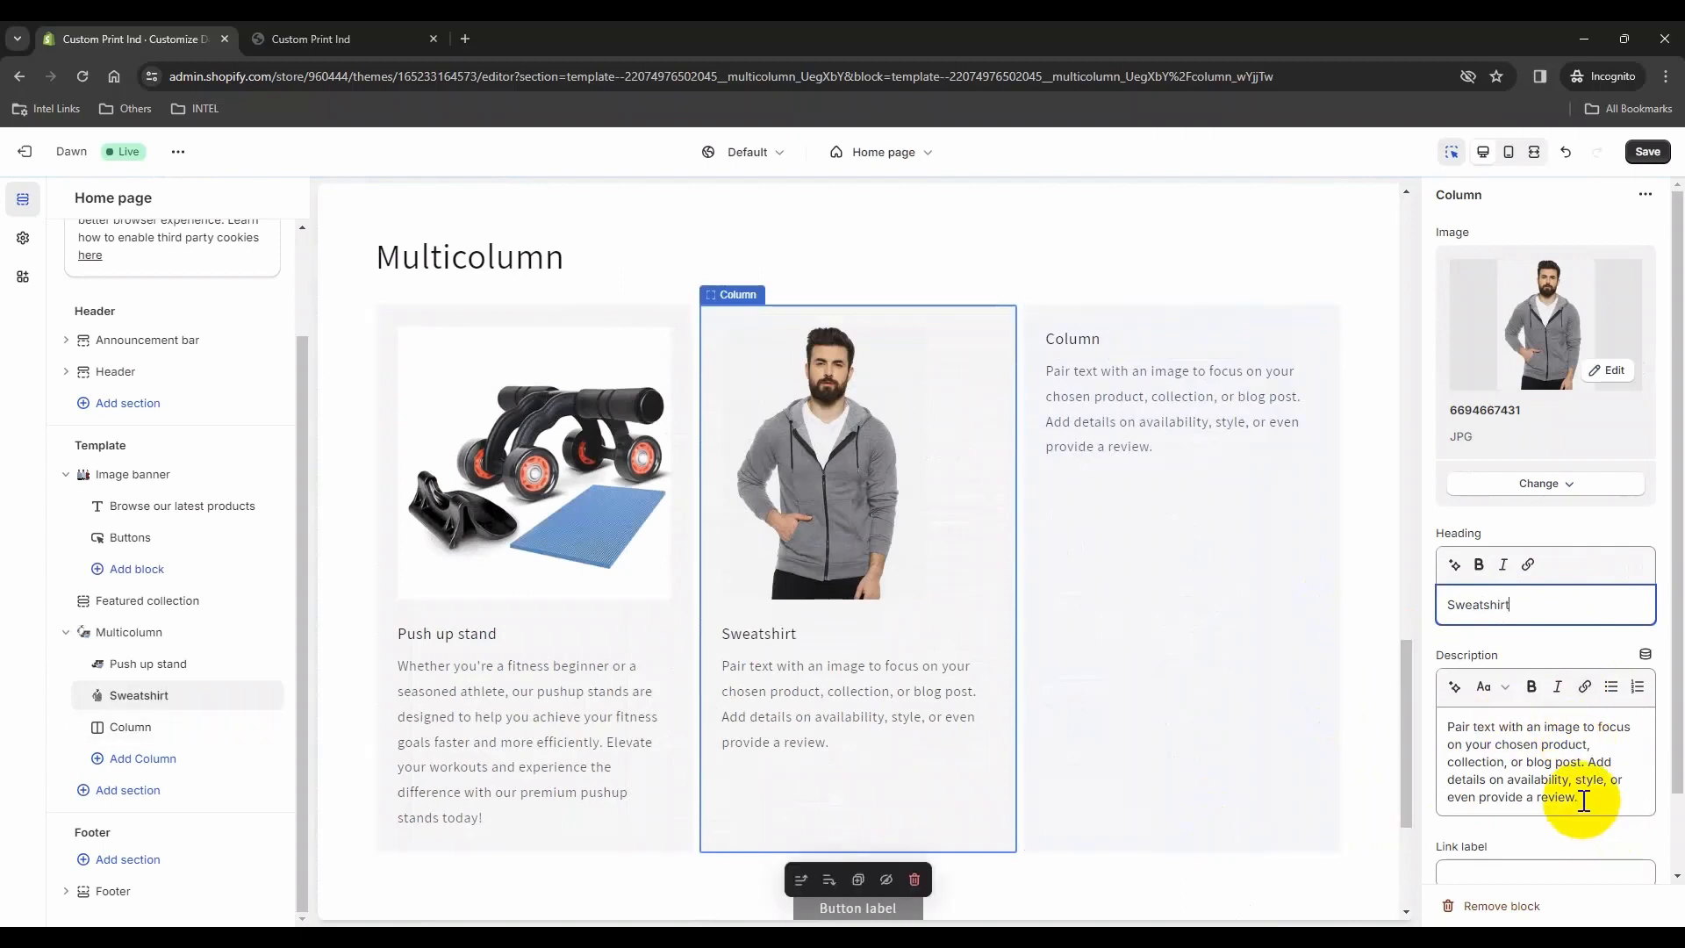
{"action": "left_click_drag", "start_coordinate": [1583, 797], "coordinate": [1409, 709]}
{"action": "key", "text": "BackSpace"}
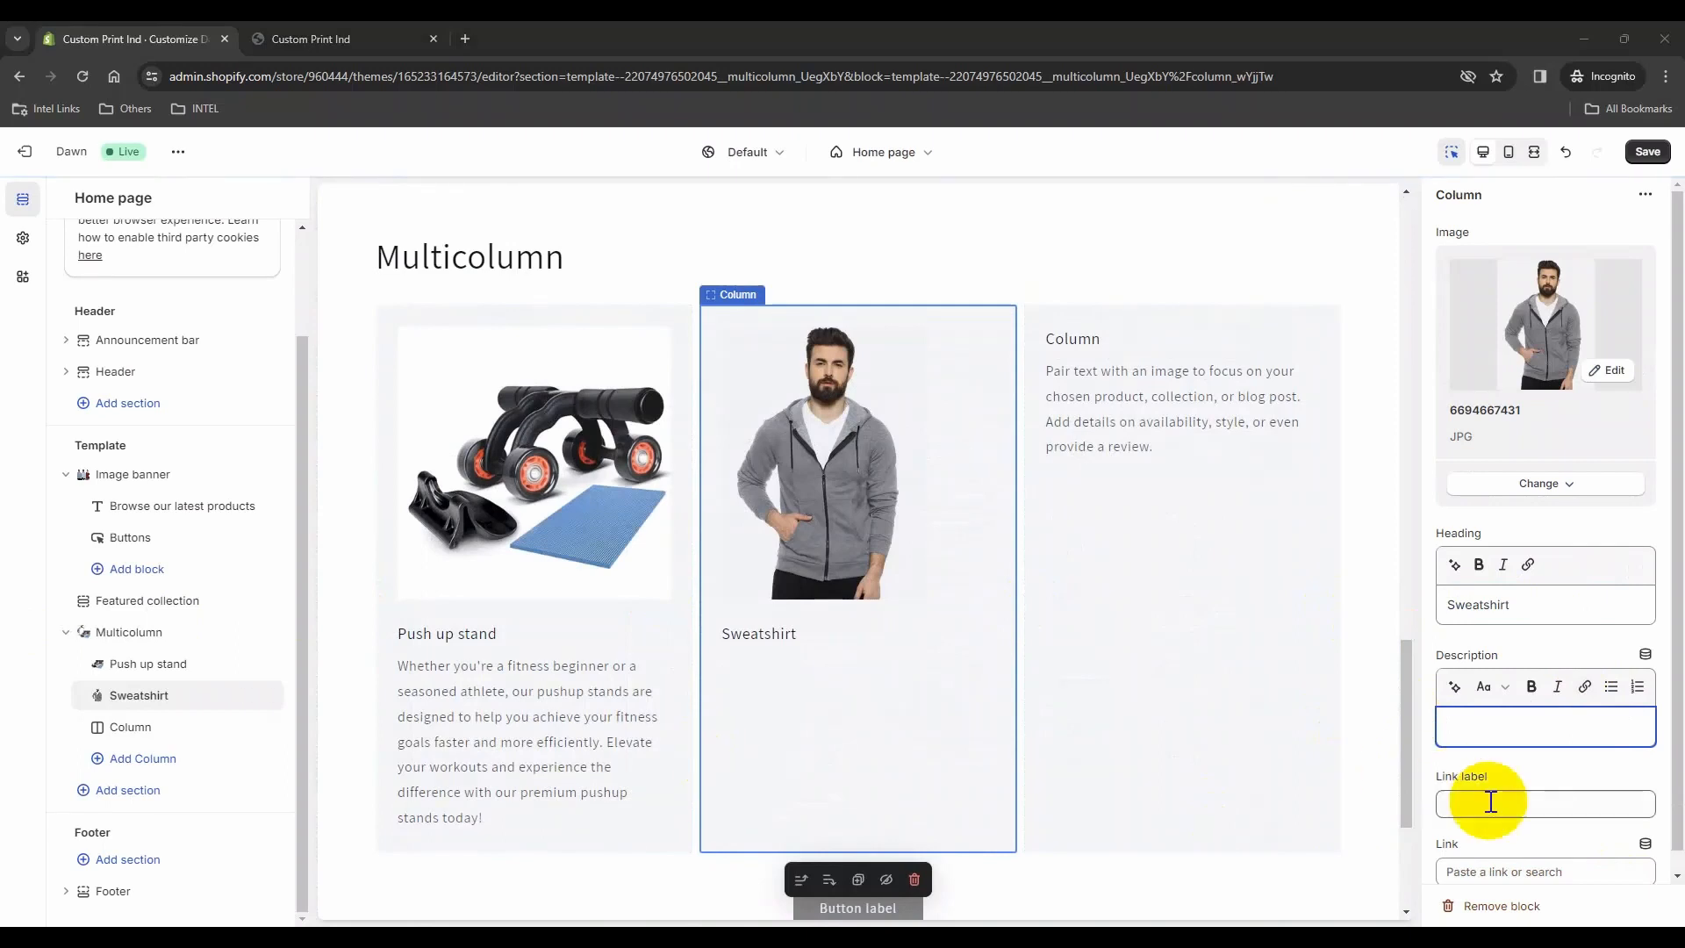
{"action": "left_click", "coordinate": [1477, 717]}
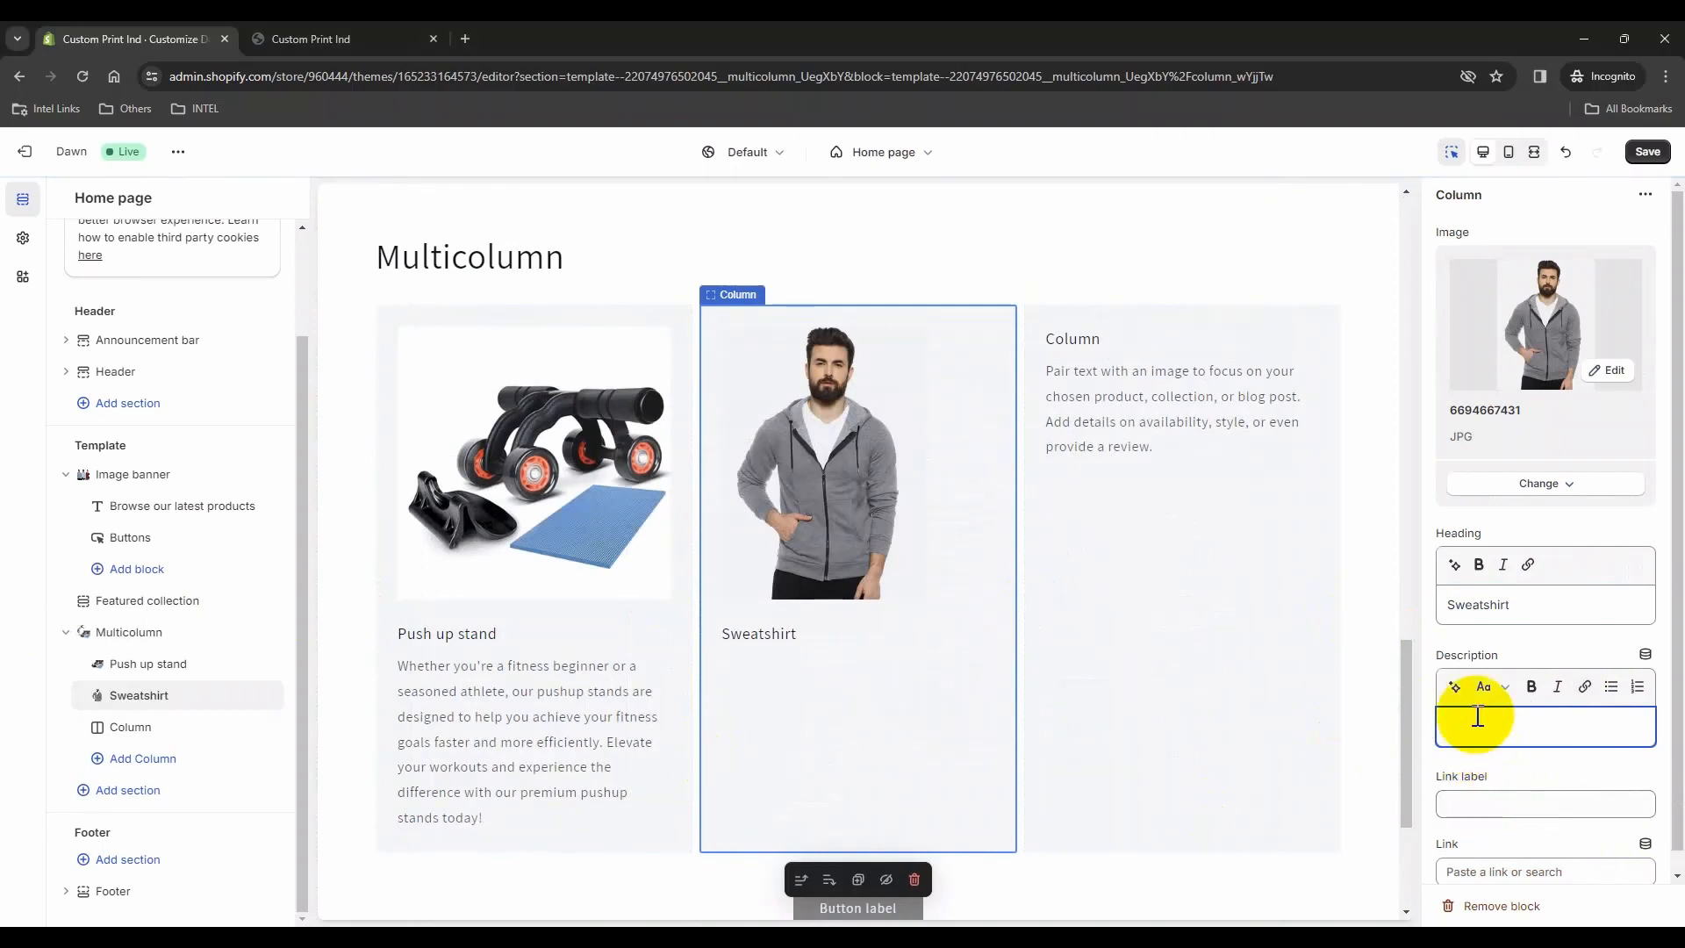
{"action": "key", "text": "ctrl+v"}
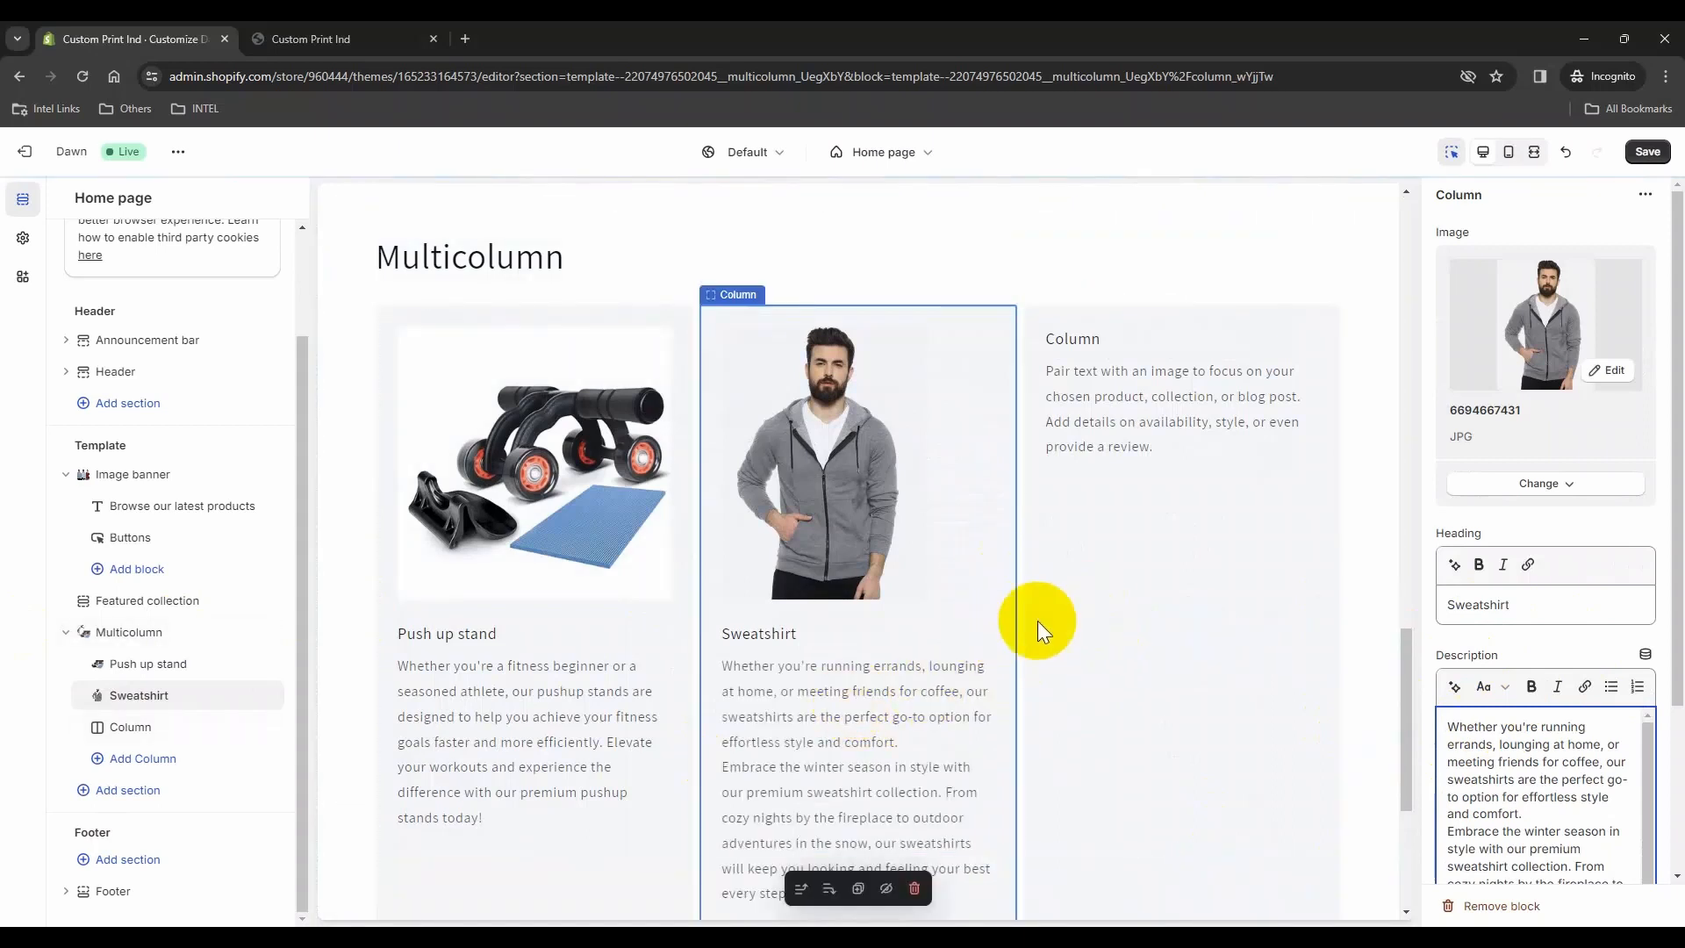
{"action": "left_click", "coordinate": [1157, 532]}
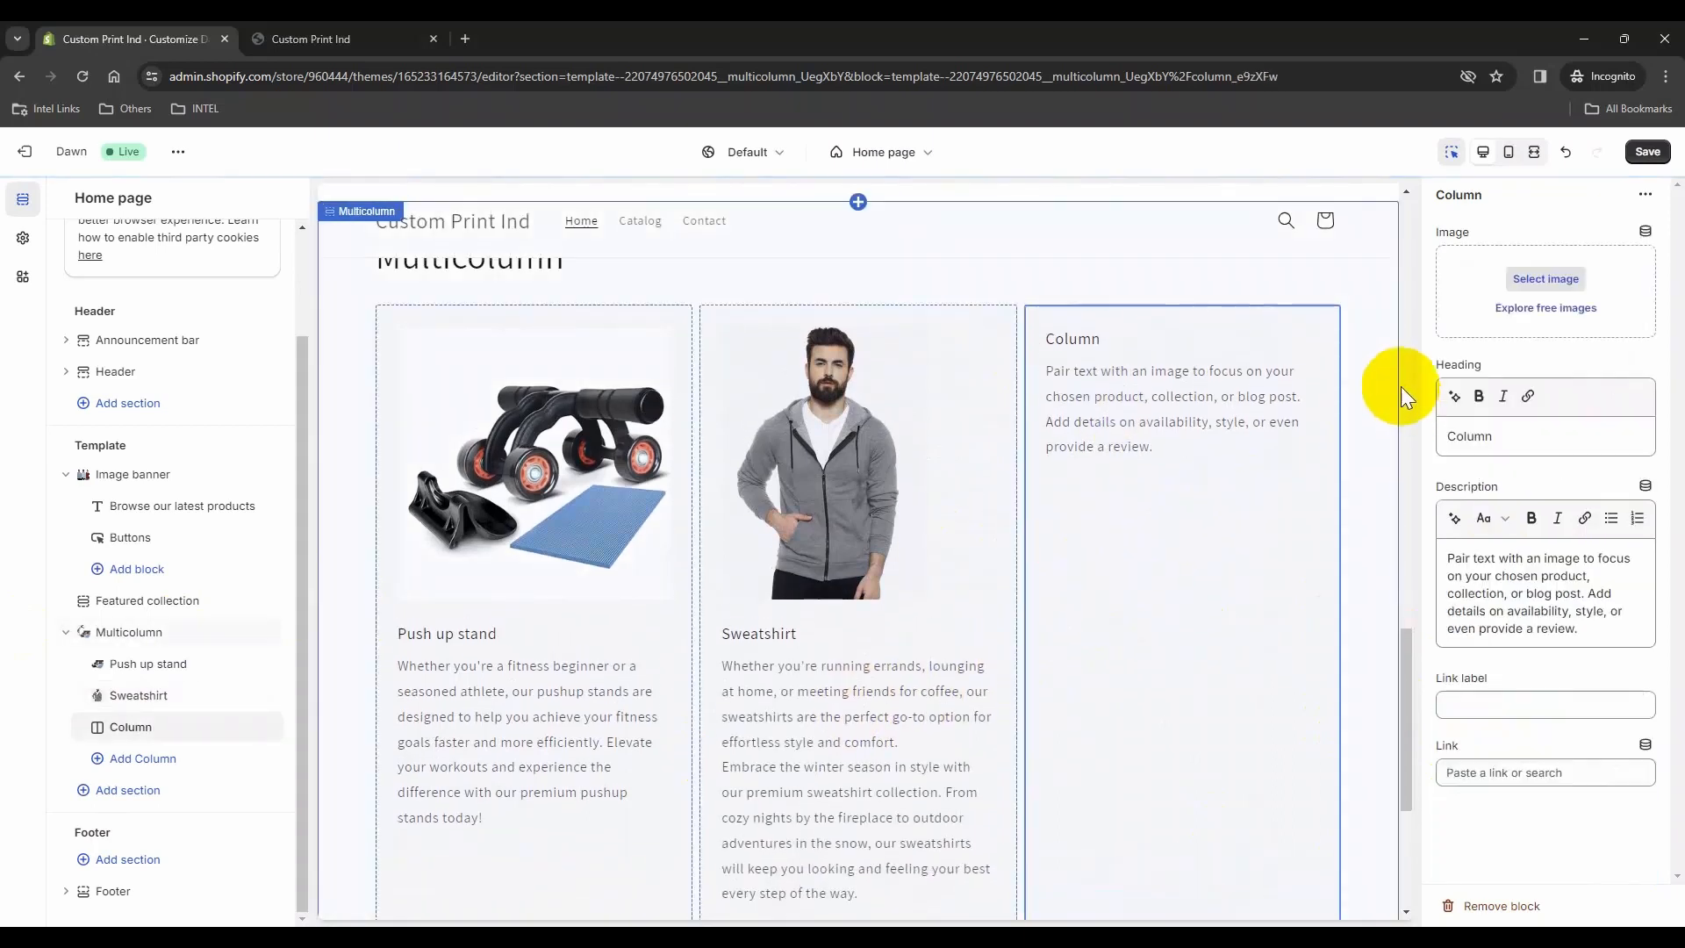
{"action": "left_click", "coordinate": [1554, 281]}
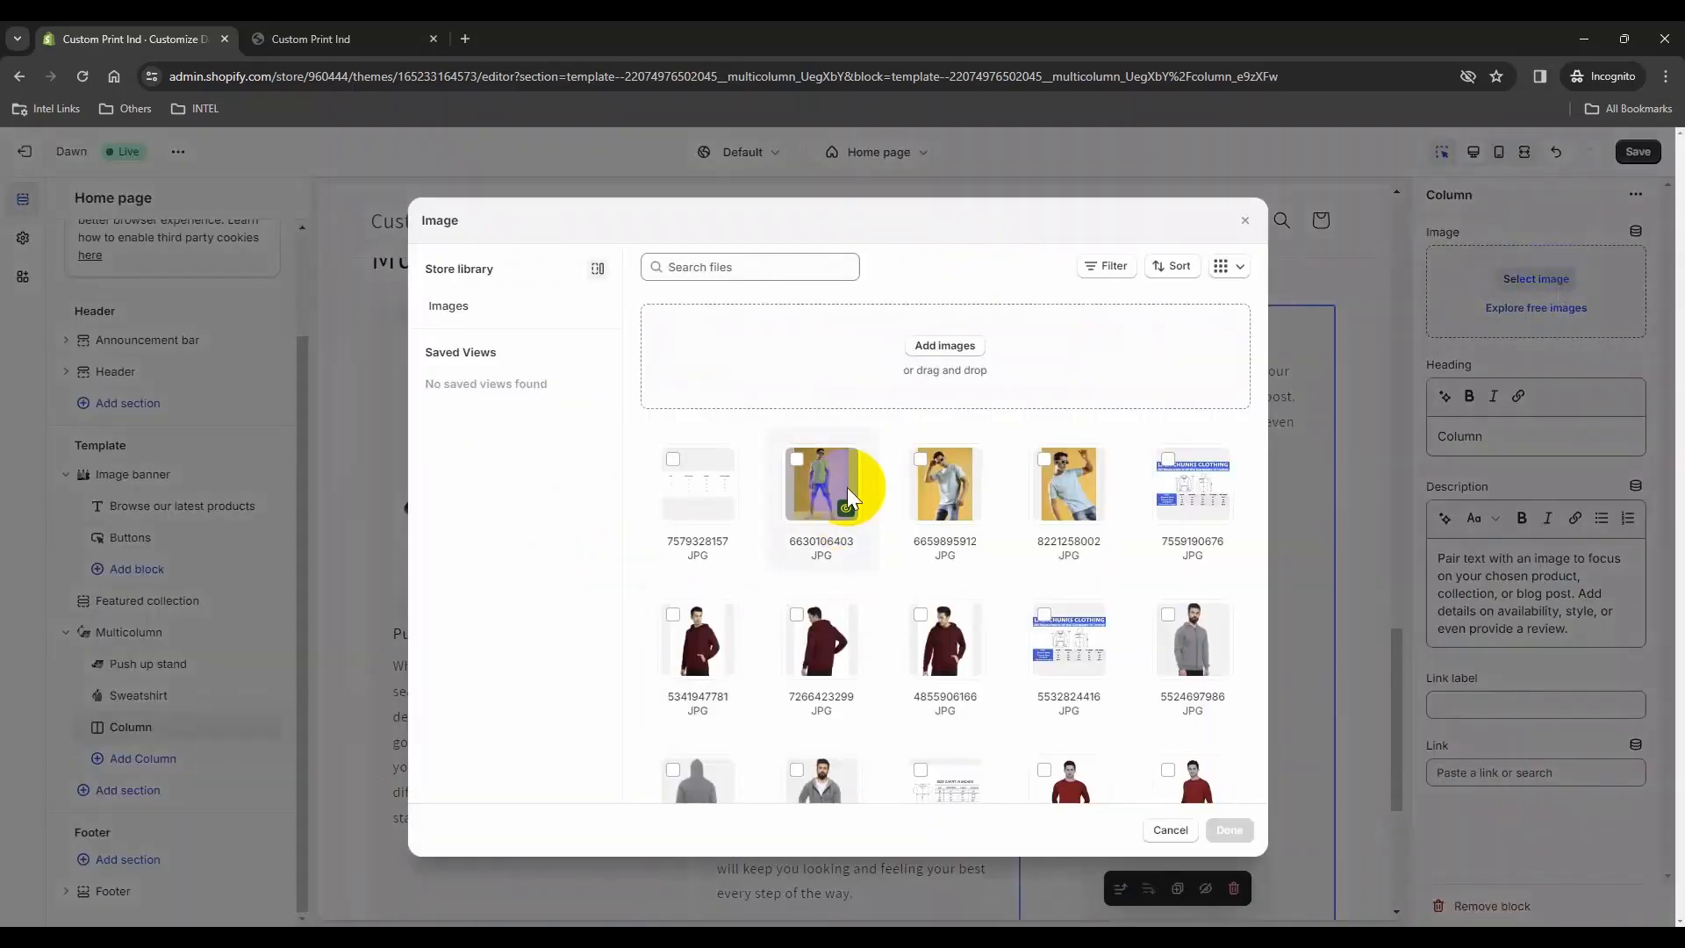
{"action": "left_click", "coordinate": [812, 478]}
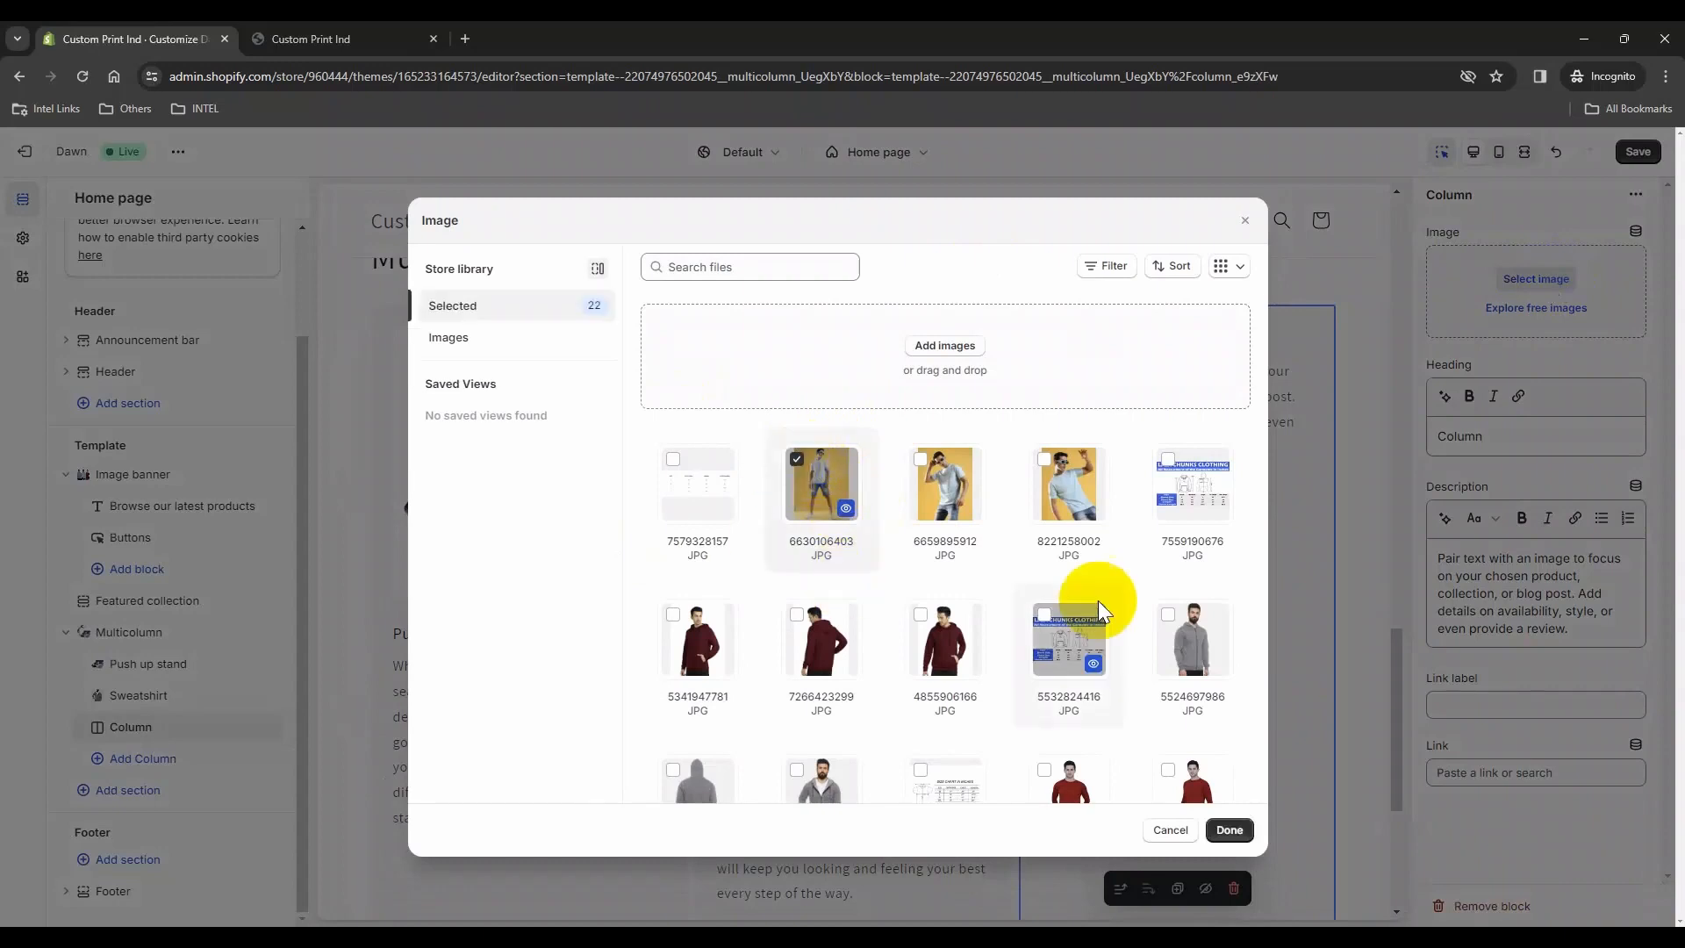
{"action": "left_click", "coordinate": [1231, 832]}
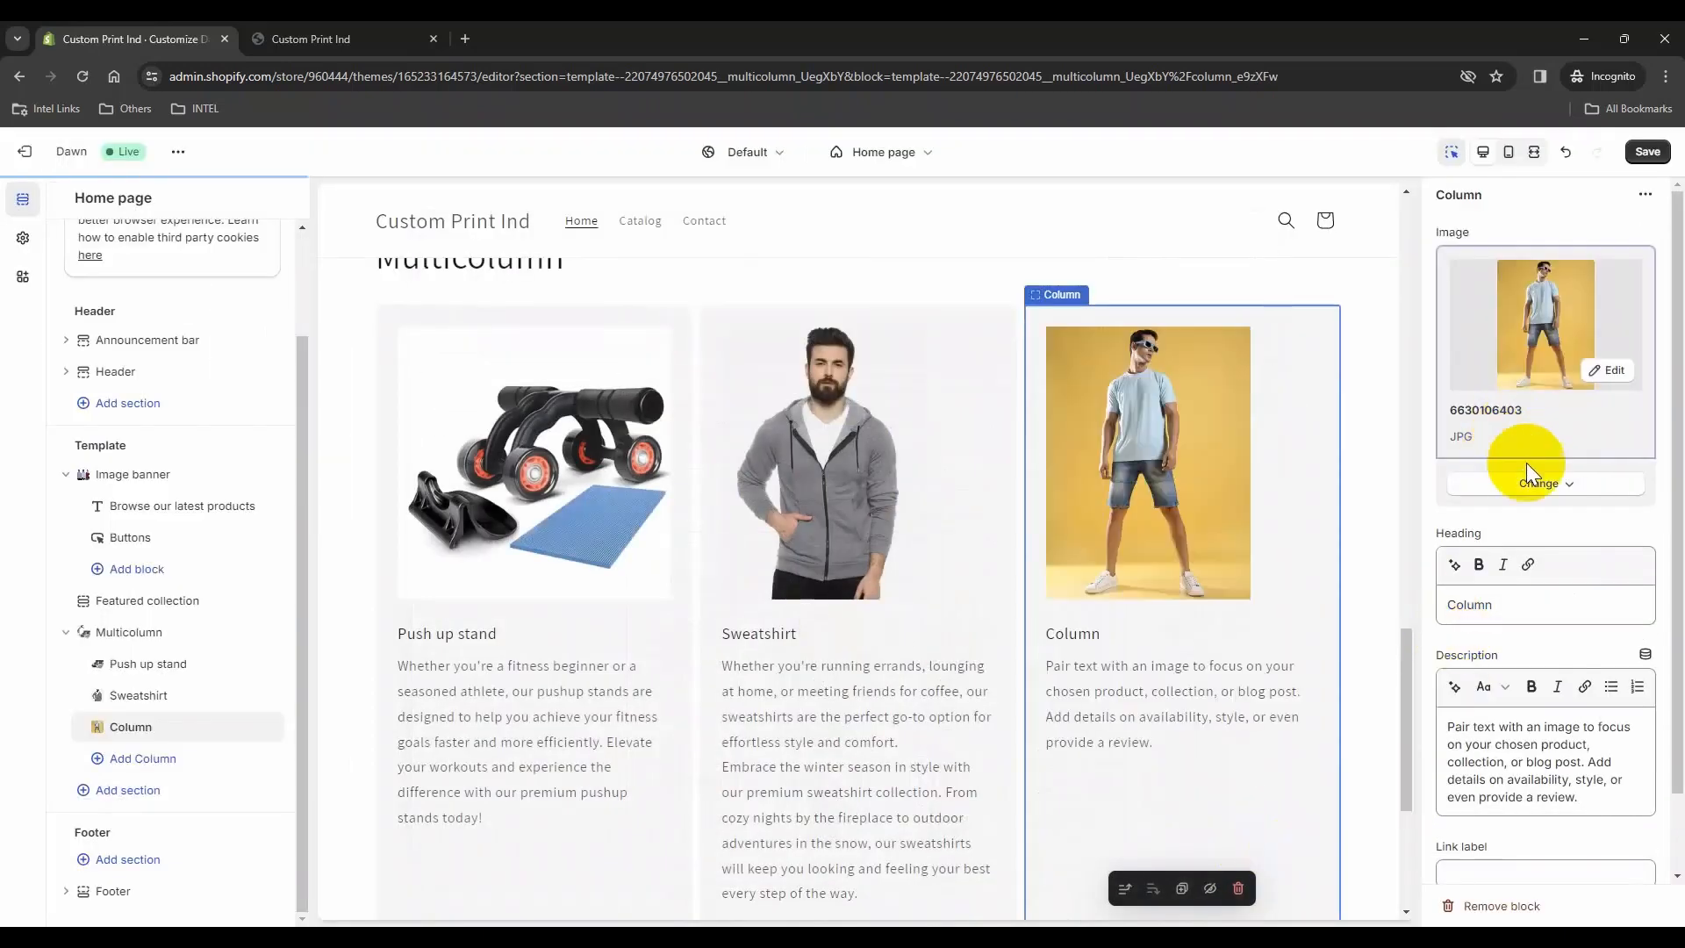
Step: Set the third column's heading to "T-shirt" and replace its description with the text starting "Choose from a variety of classic colors"
{"action": "double_click", "coordinate": [1489, 596]}
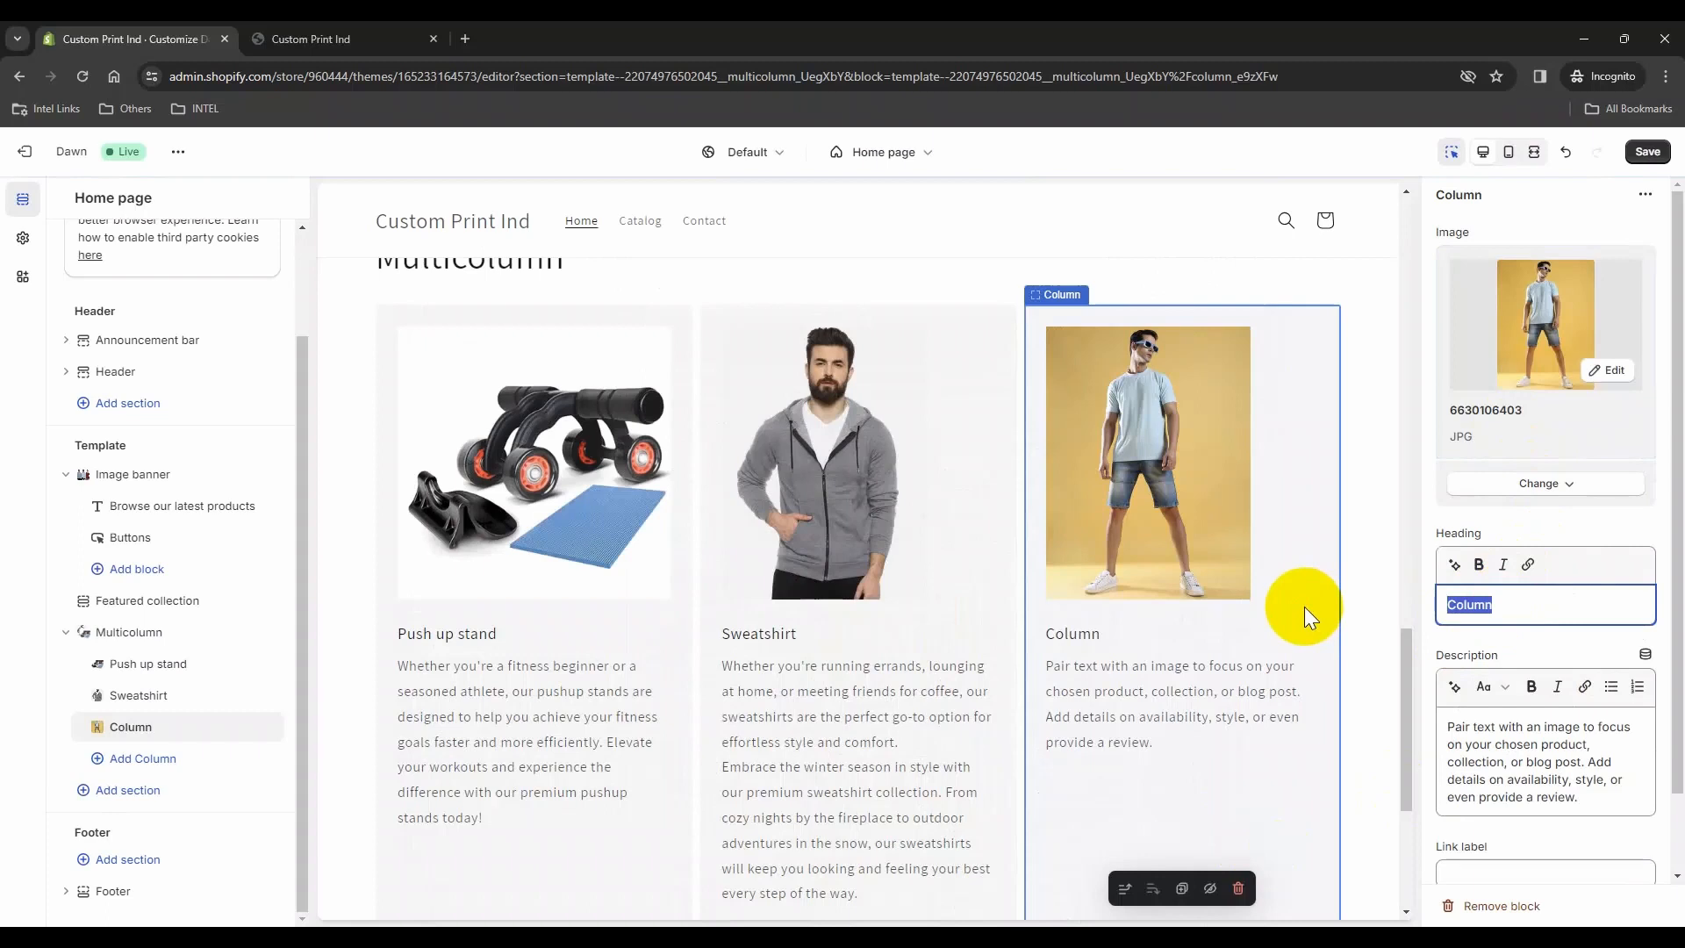
{"action": "type", "text": "T-shir"}
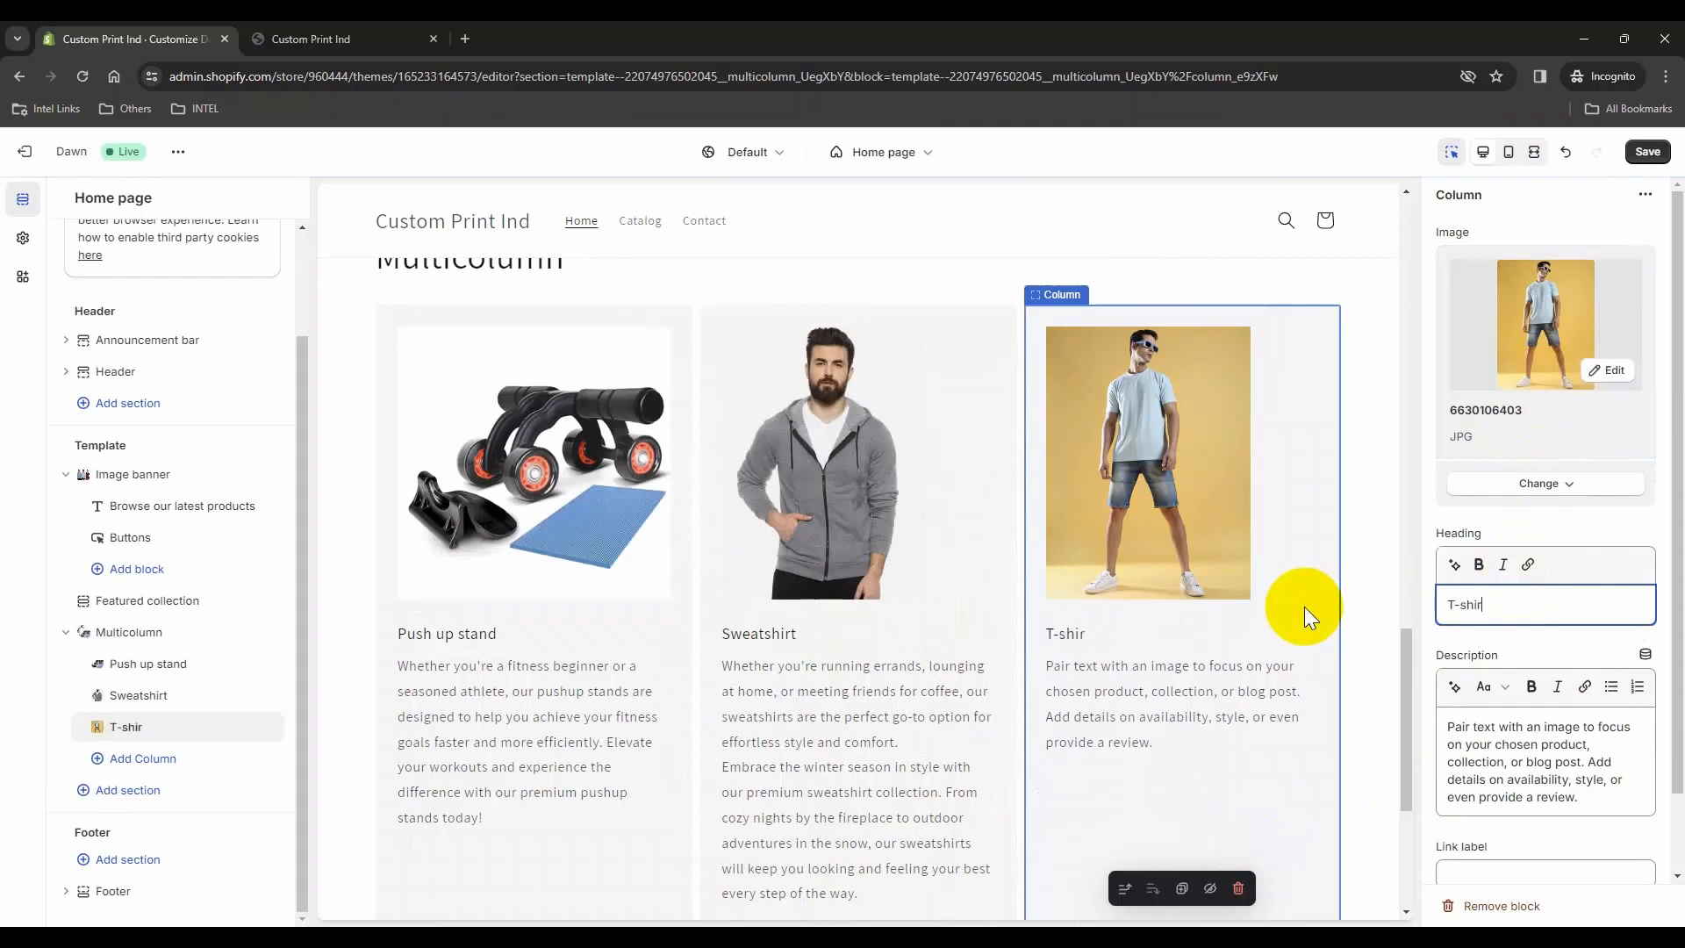
{"action": "type", "text": "t"}
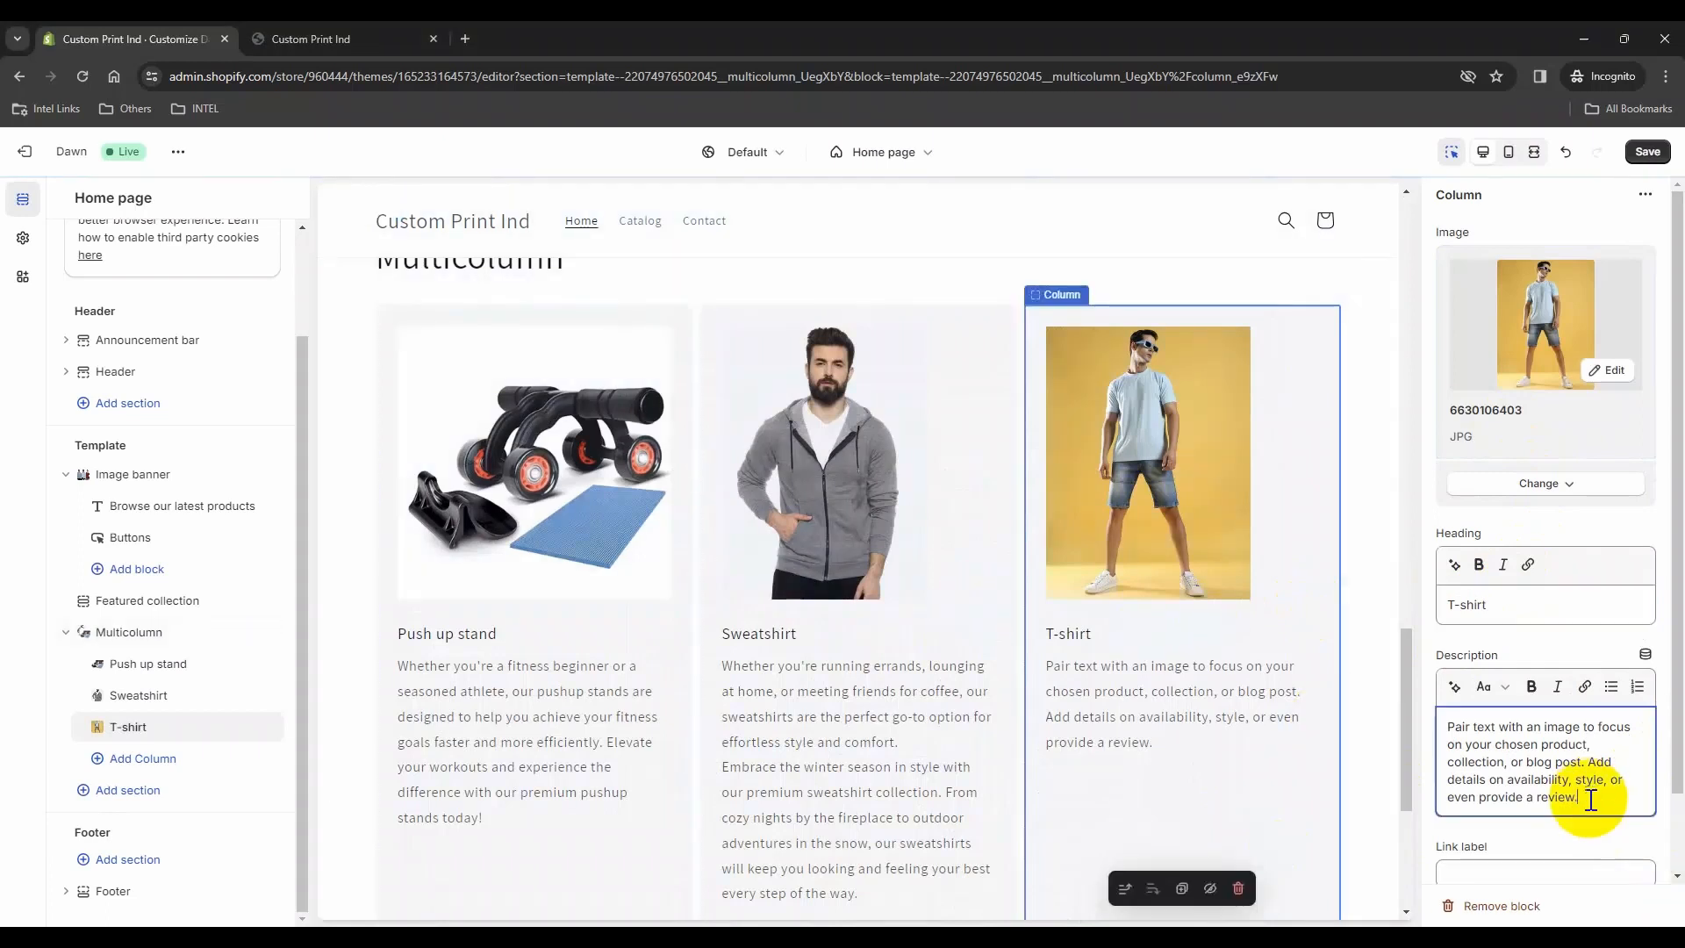
{"action": "left_click_drag", "start_coordinate": [1594, 795], "coordinate": [1404, 715]}
{"action": "type", "text": "Choose from a variety of classic colors to suit your personal style. From timeless neutrals to bold hues, there's a shade for every preference. Experience the perfect blend of comfort and style with our essential t-shirt collection. Elevate your everyday wardrobe with our premium tees and embrace effortless style wherever you go."}
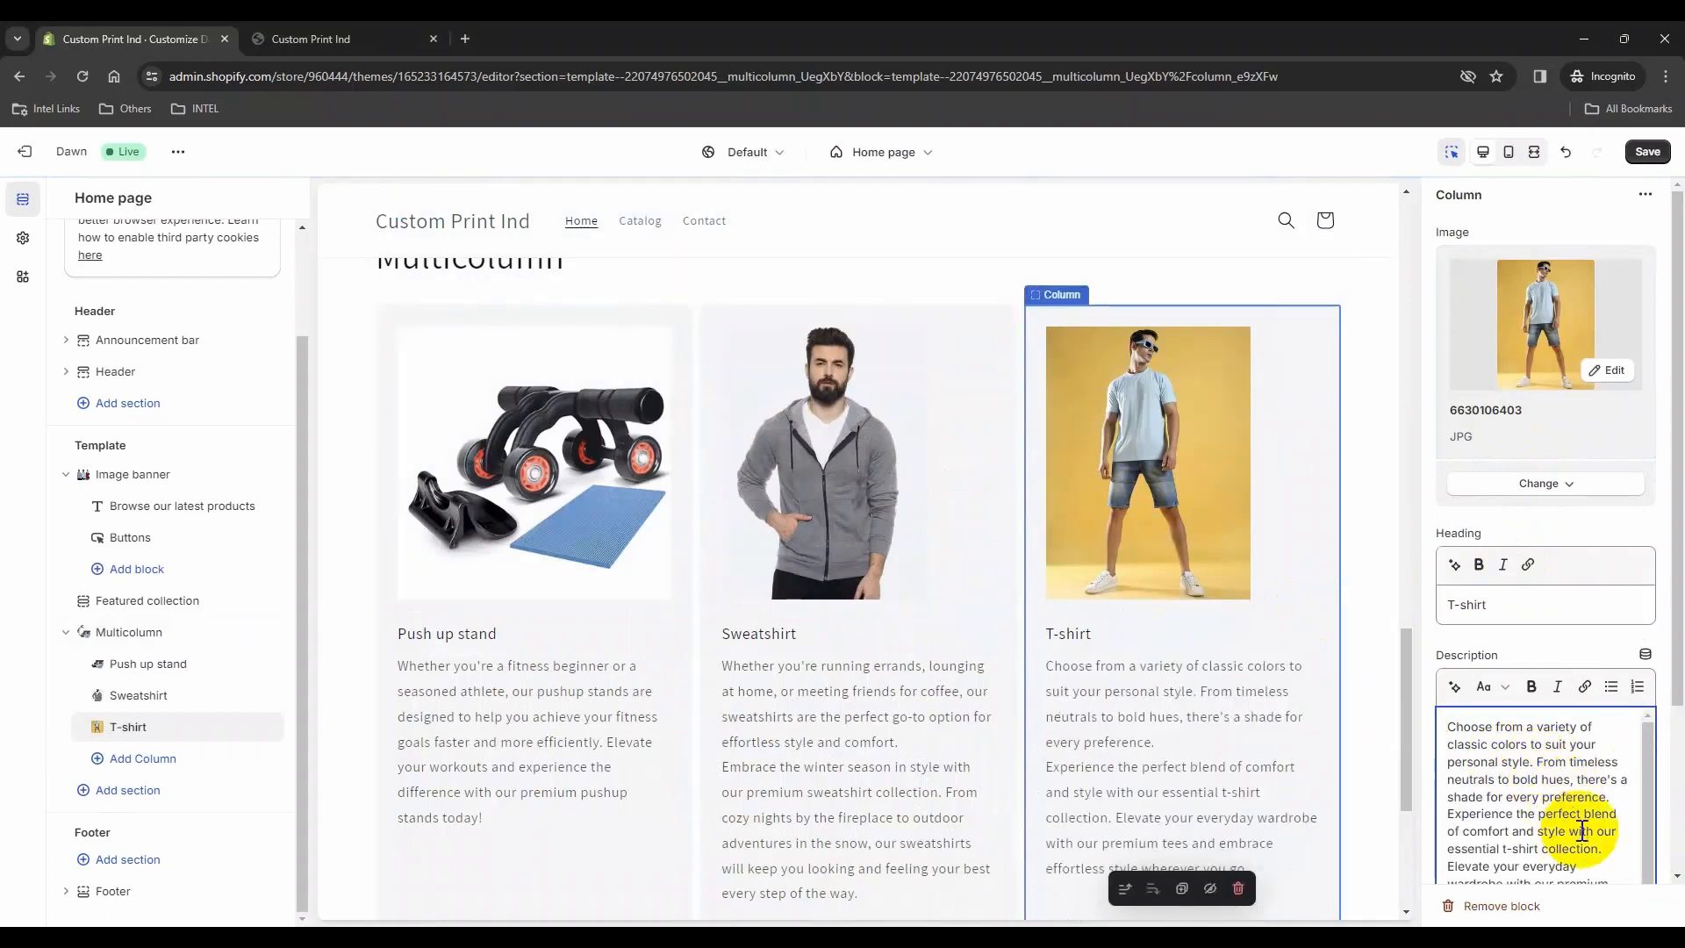
Step: Set the Multicolumn section's button label to "Learn More"
{"action": "scroll", "coordinate": [970, 656], "scroll_direction": "down", "scroll_amount": 4}
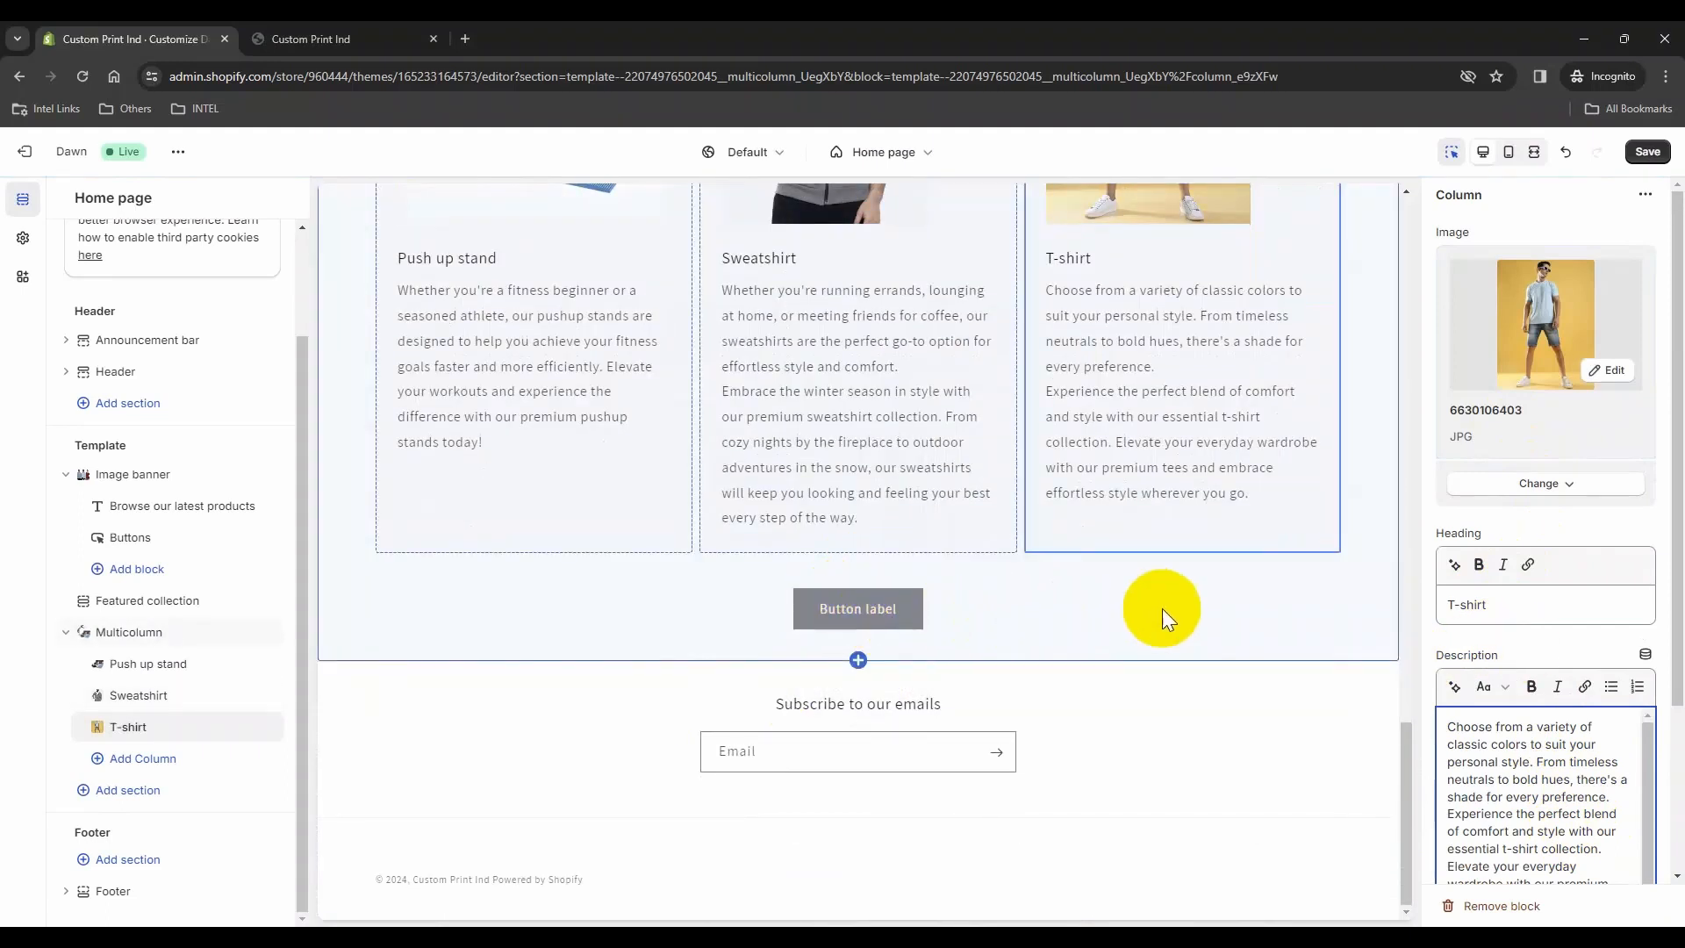
{"action": "left_click", "coordinate": [1135, 643]}
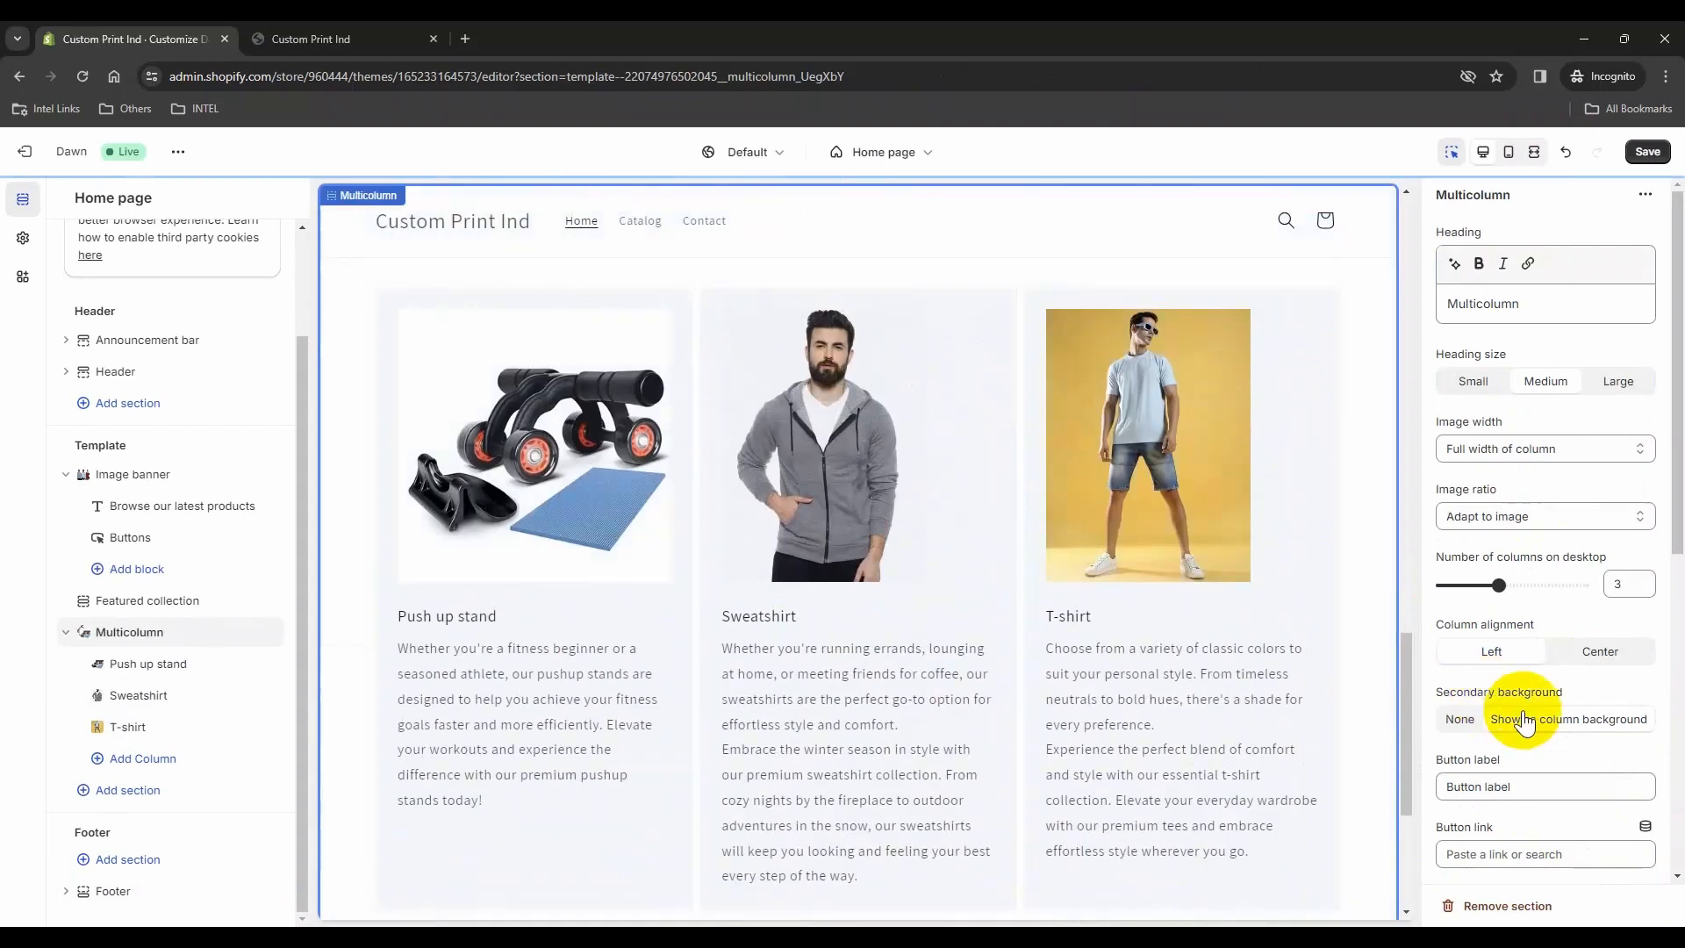
{"action": "triple_click", "coordinate": [1538, 788]}
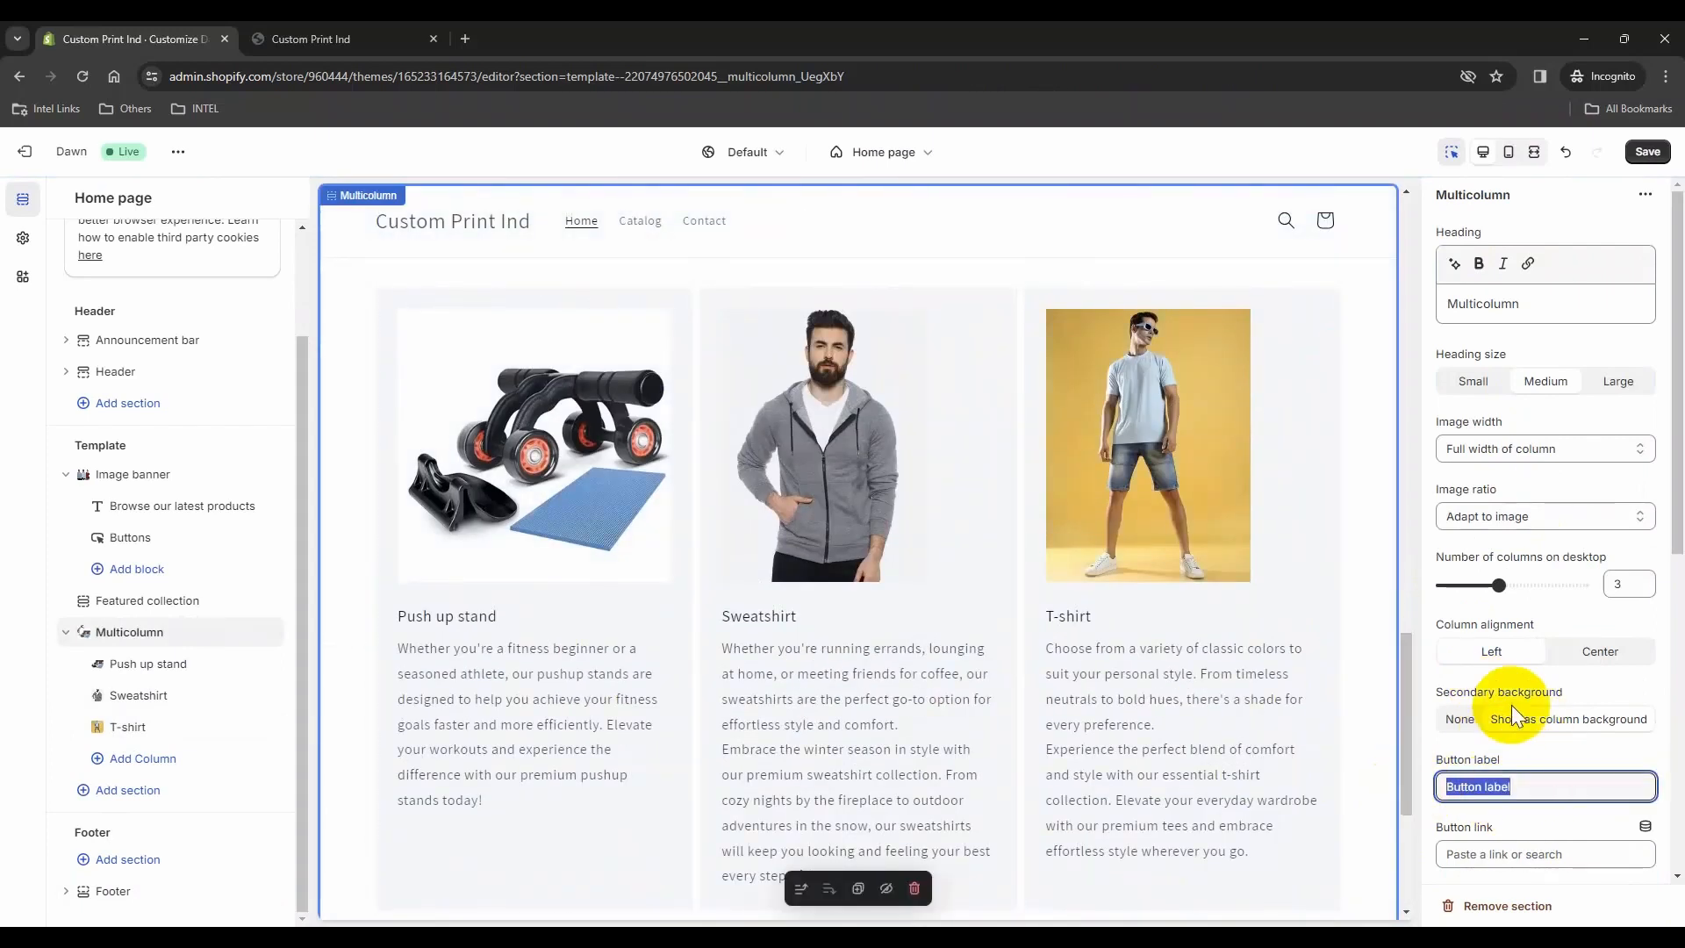
{"action": "type", "text": "Lean"}
{"action": "key", "text": "BackSpace"}
{"action": "type", "text": "rn More"}
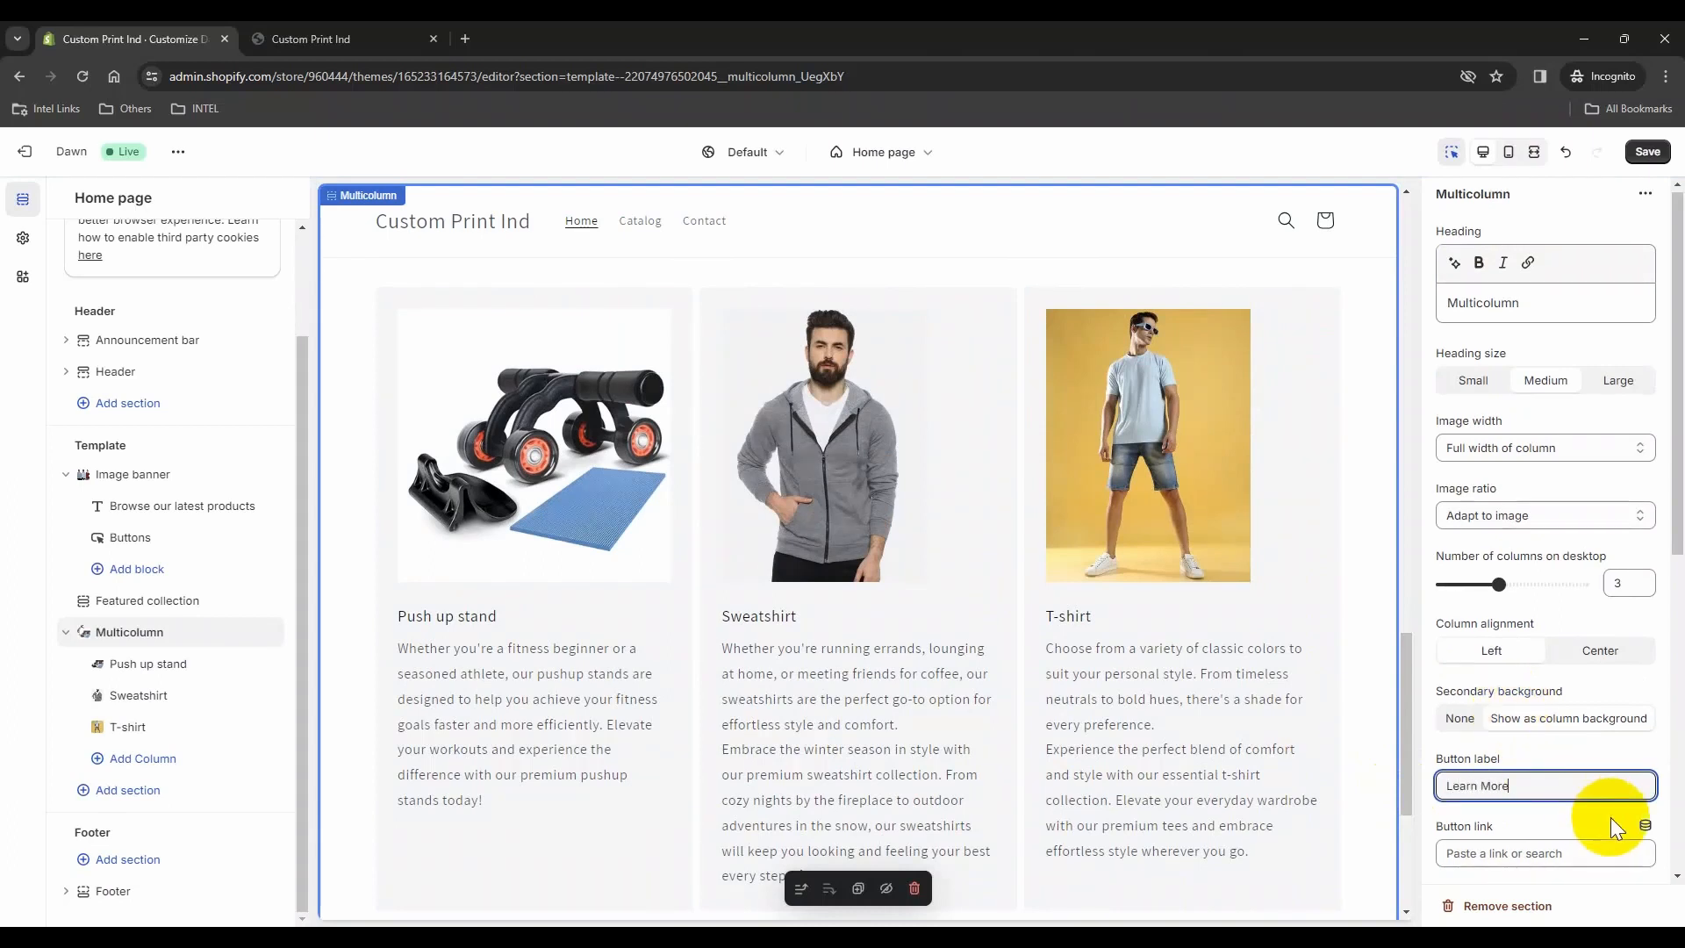
Step: Link the Multicolumn section's button to All products
{"action": "scroll", "coordinate": [1614, 818], "scroll_direction": "down", "scroll_amount": 5}
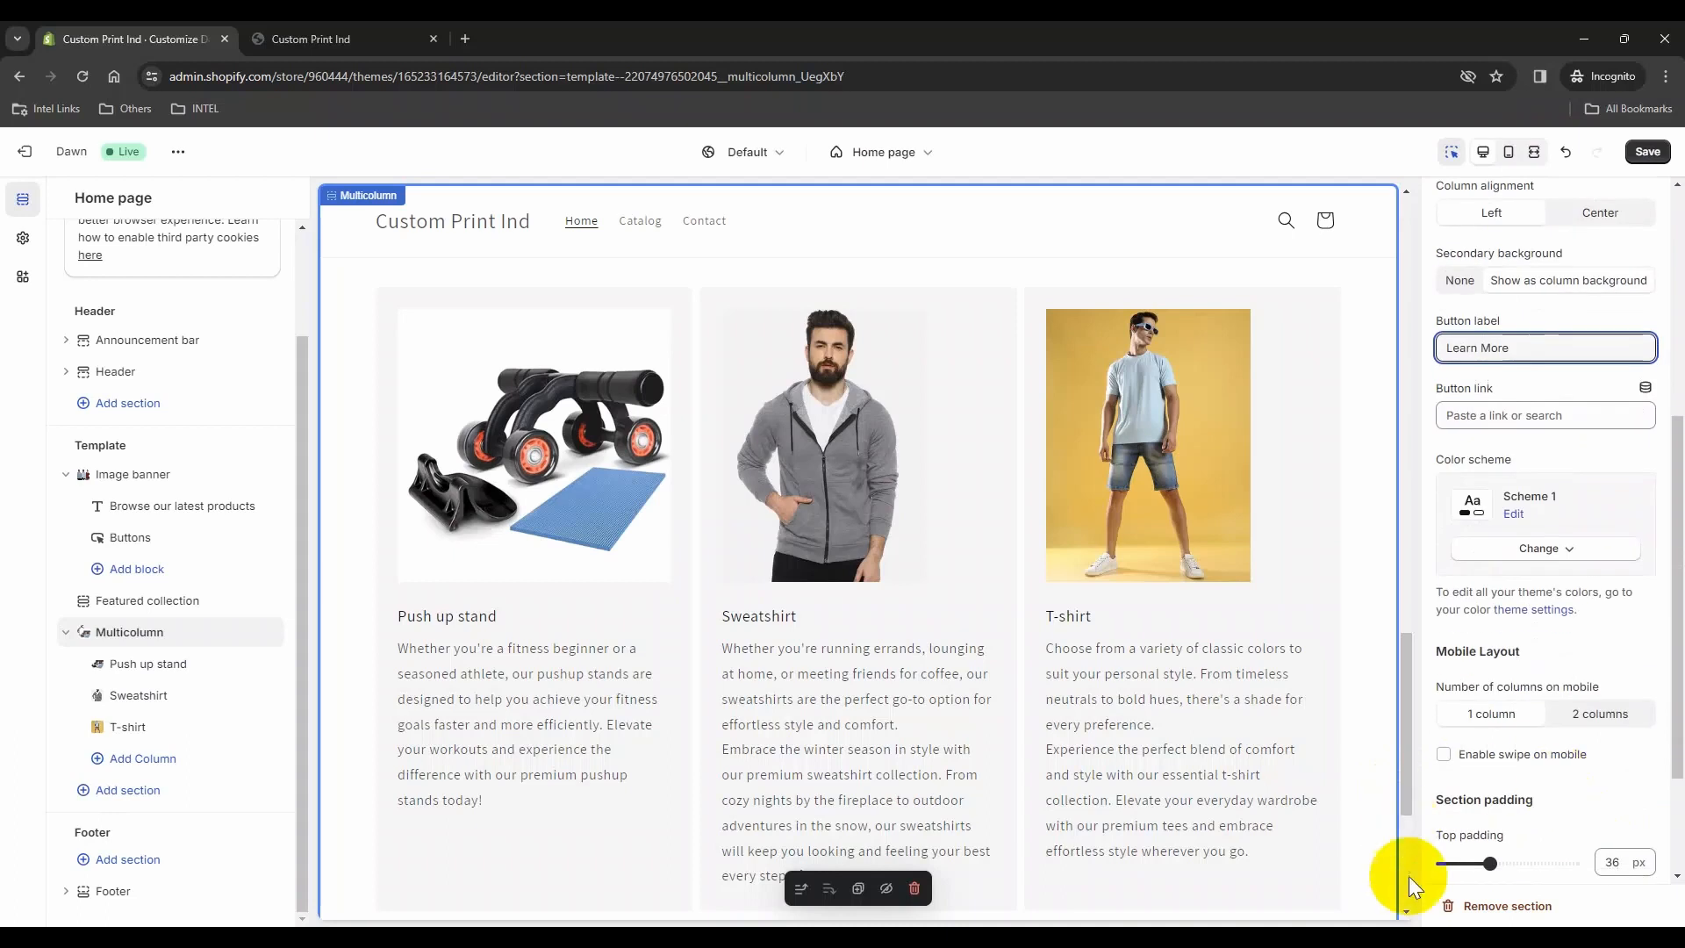
{"action": "left_click", "coordinate": [1492, 415]}
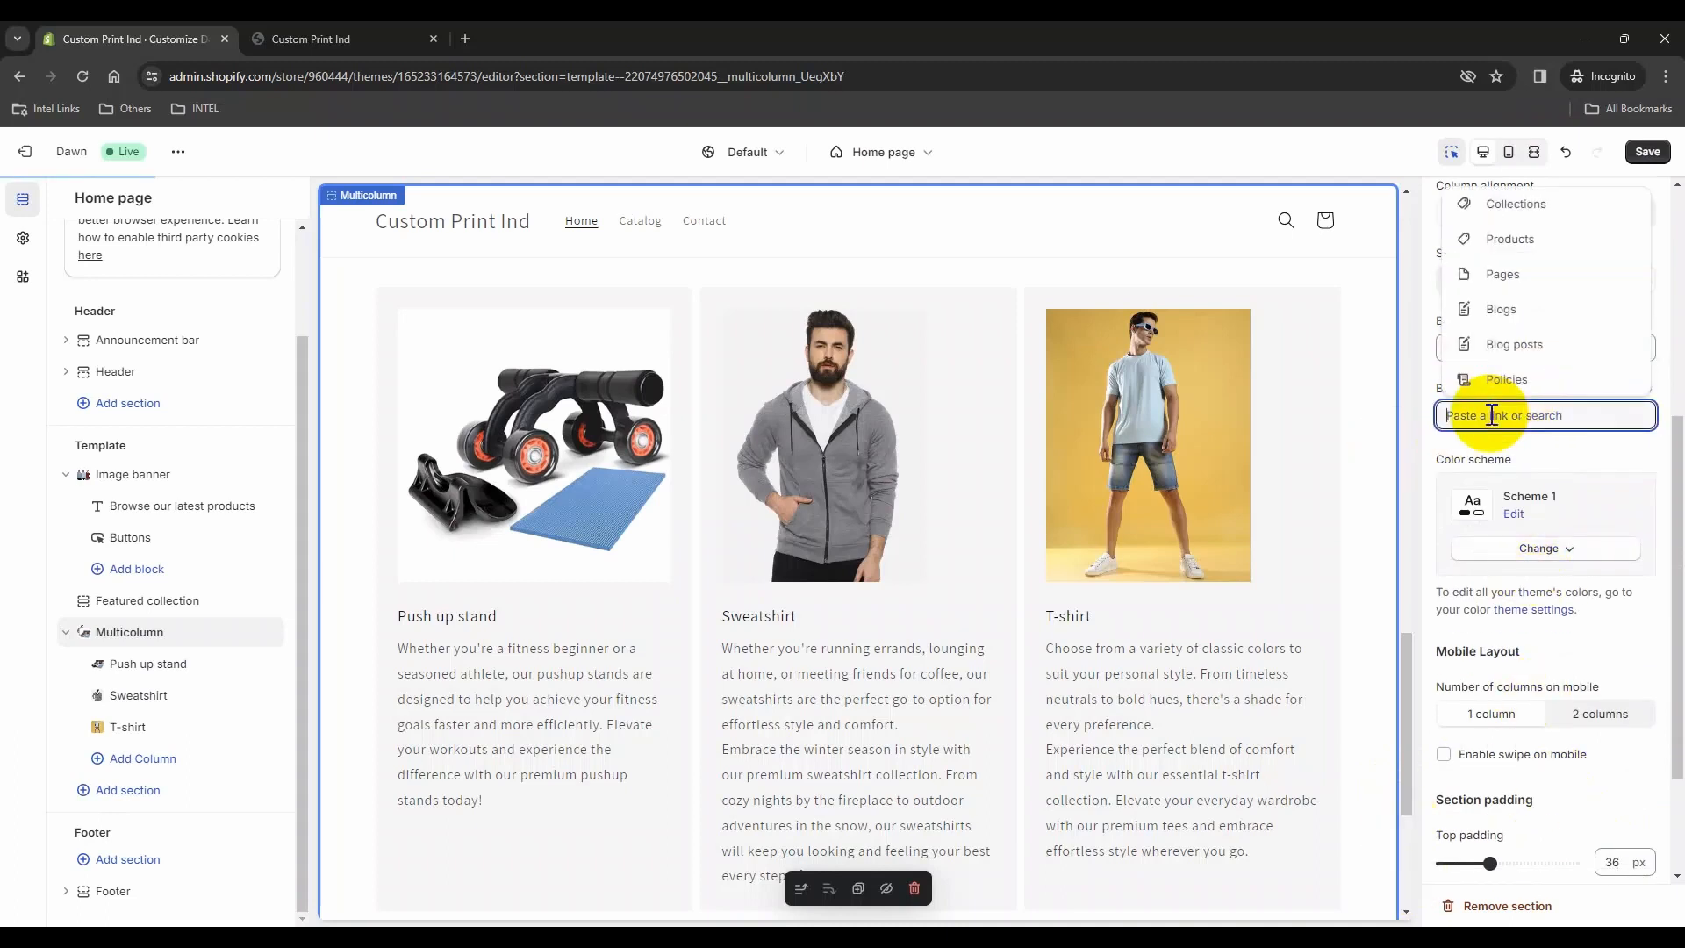
{"action": "left_click", "coordinate": [1501, 239]}
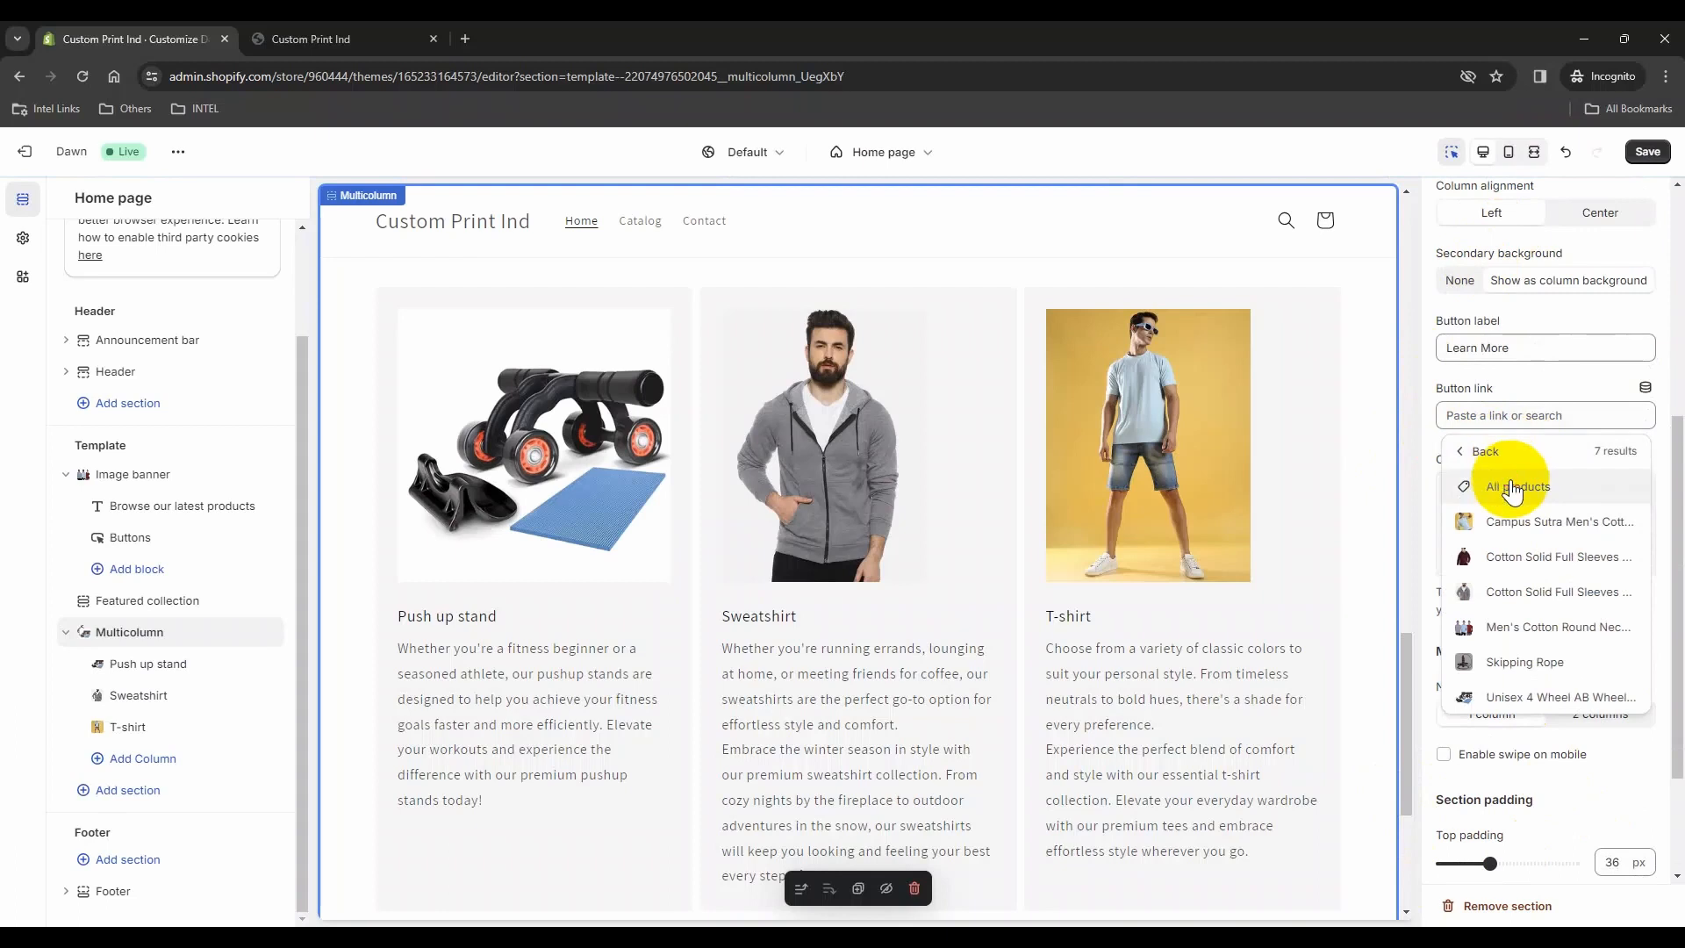
{"action": "left_click", "coordinate": [1502, 481]}
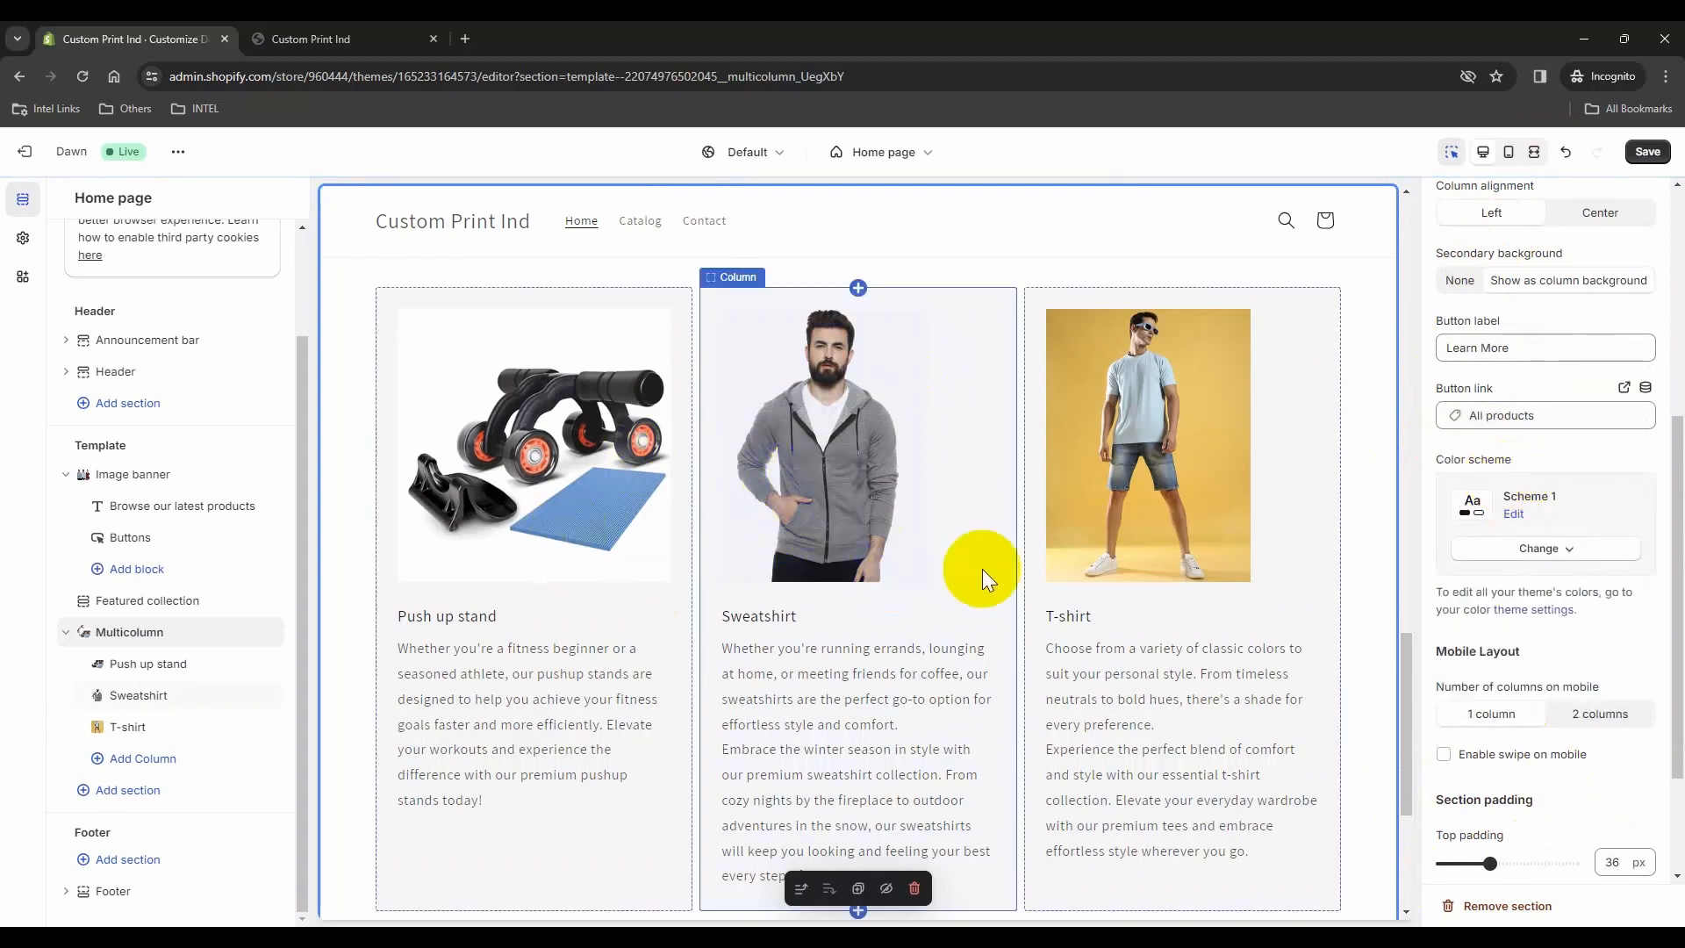
Step: Change the Multicolumn section's heading to "Our best selling products"
{"action": "scroll", "coordinate": [1179, 576], "scroll_direction": "up", "scroll_amount": 5}
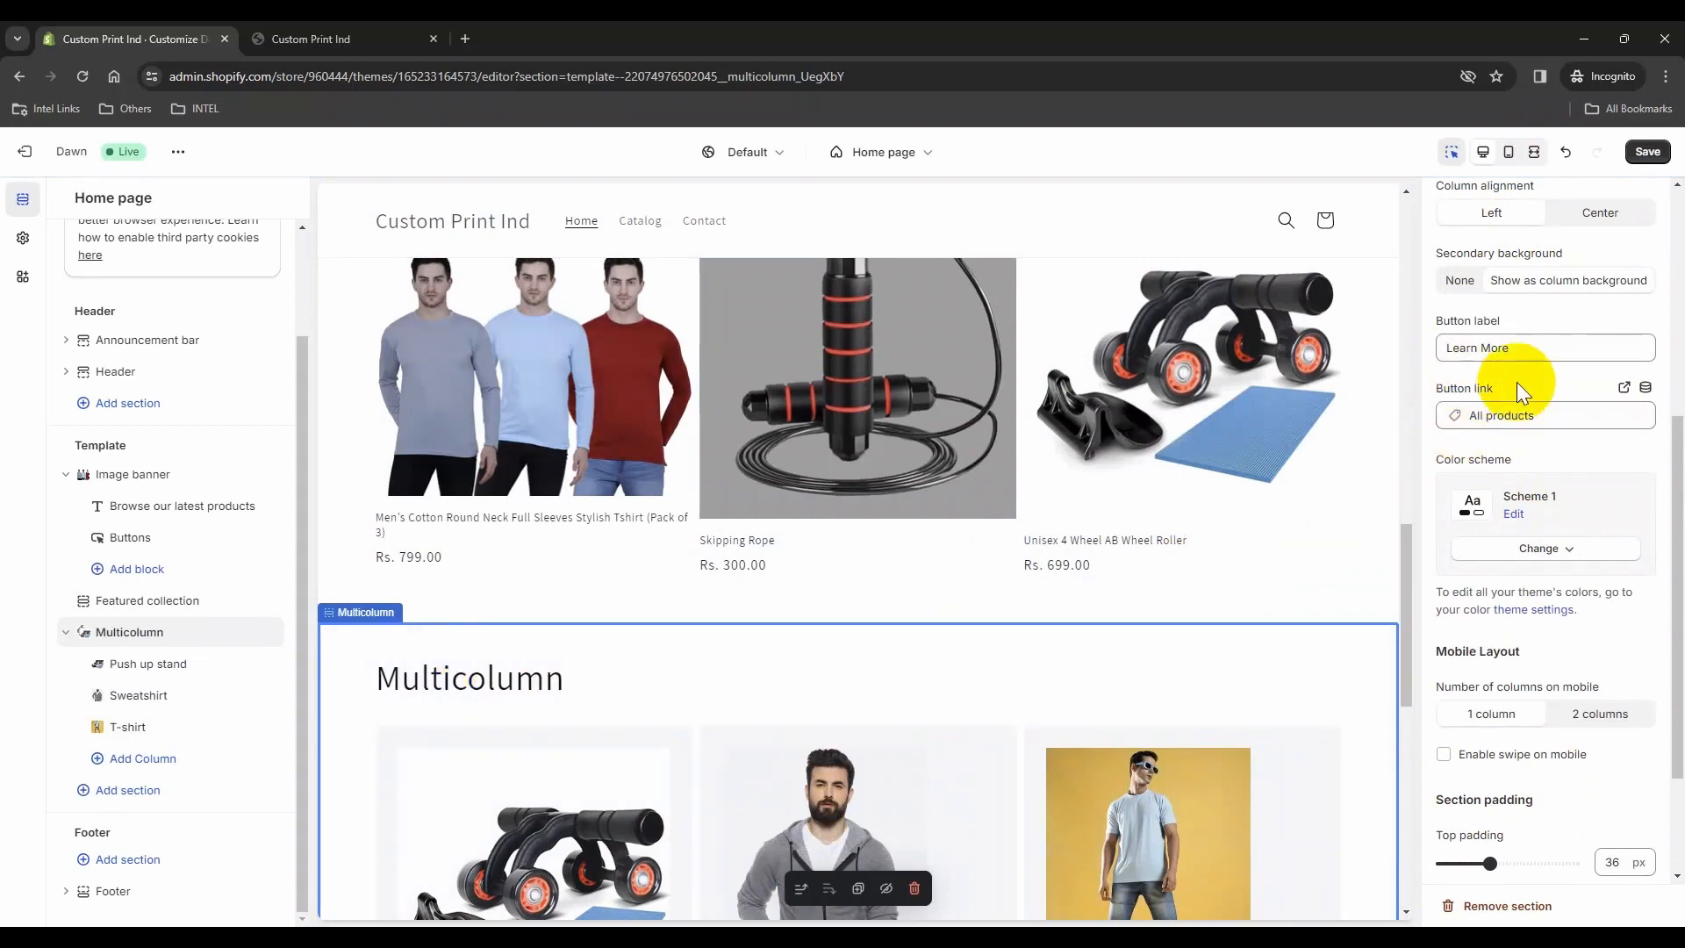
{"action": "scroll", "coordinate": [1548, 366], "scroll_direction": "up", "scroll_amount": 5}
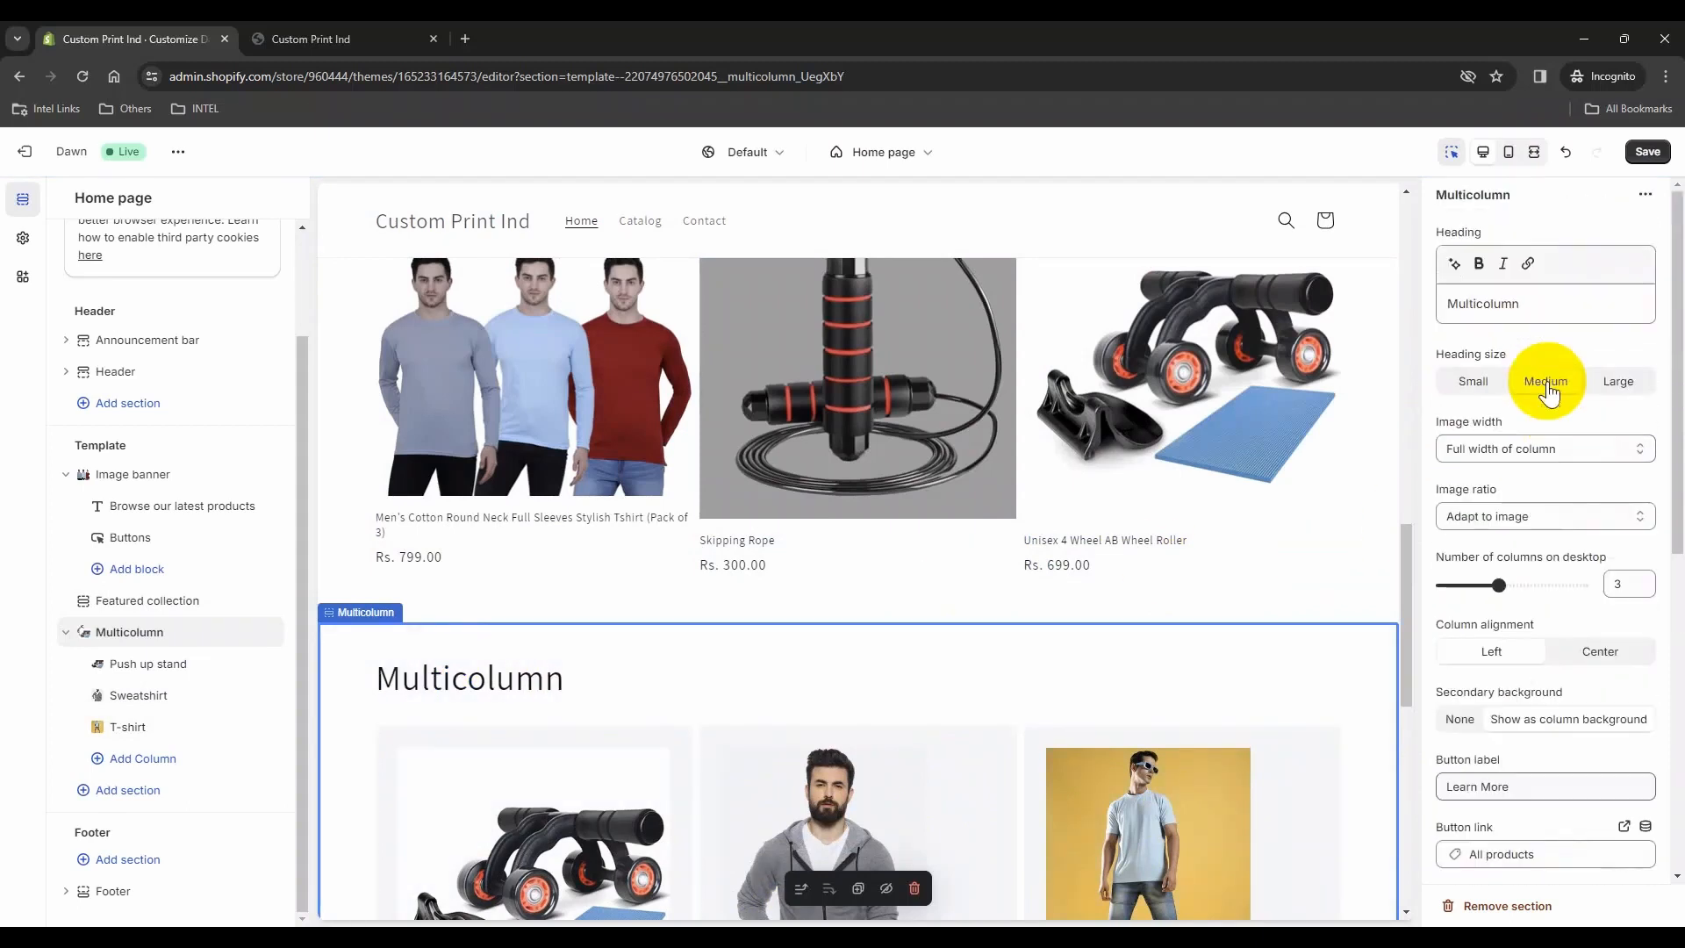
{"action": "double_click", "coordinate": [1518, 303]}
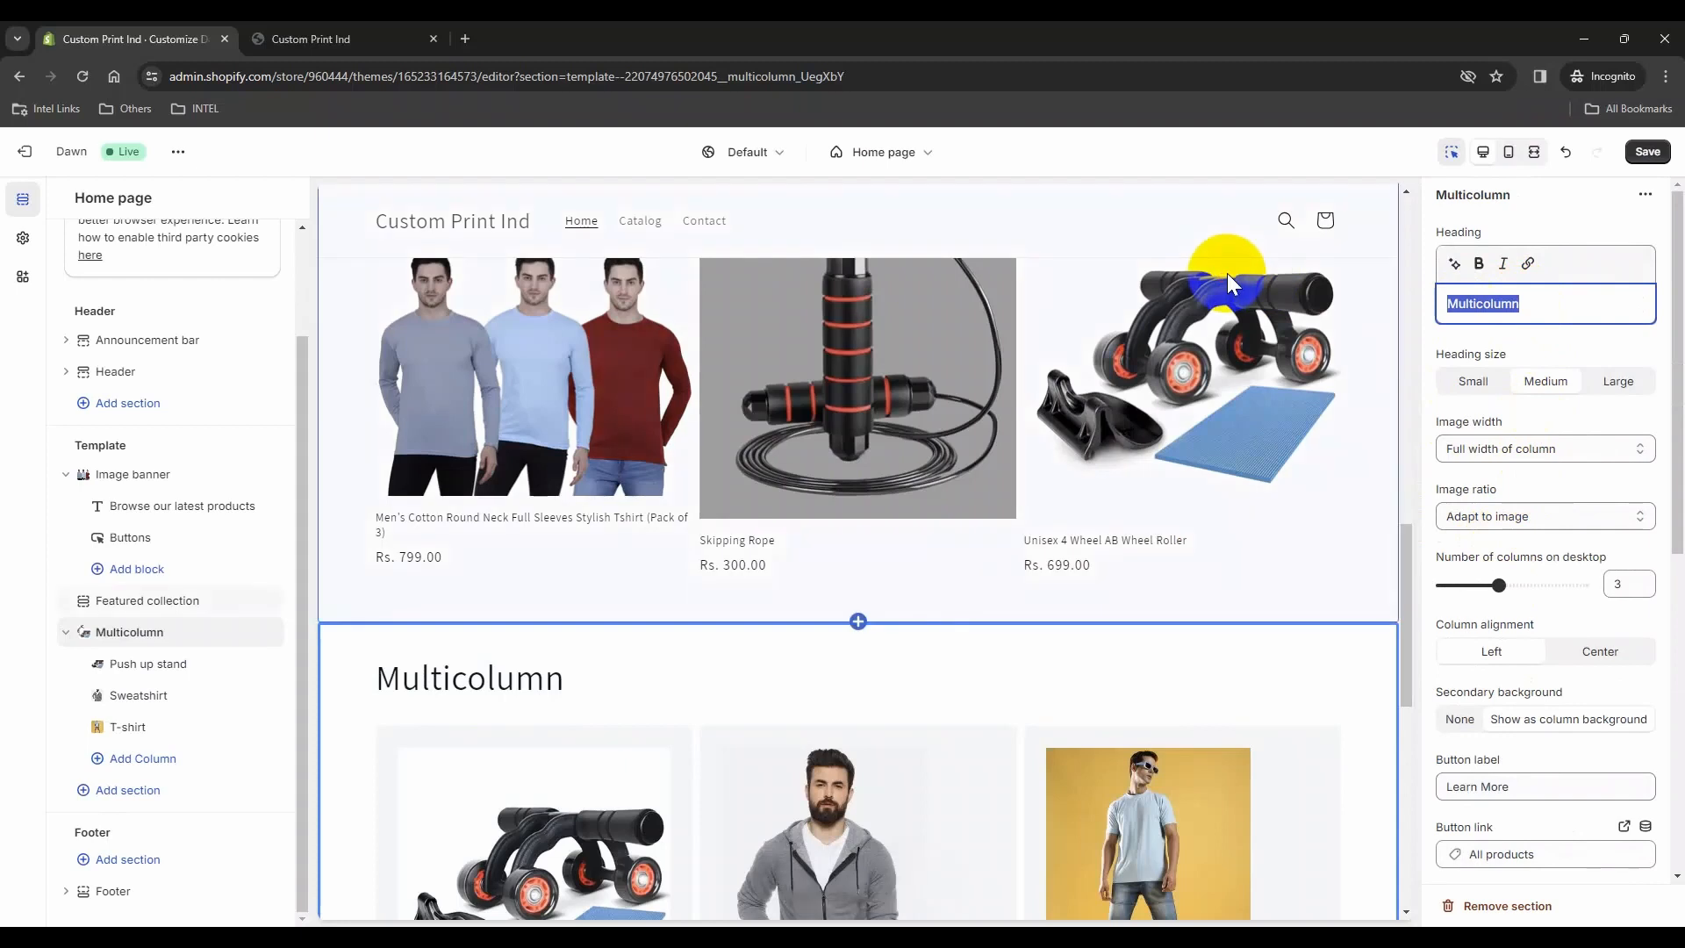
{"action": "type", "text": "Our"}
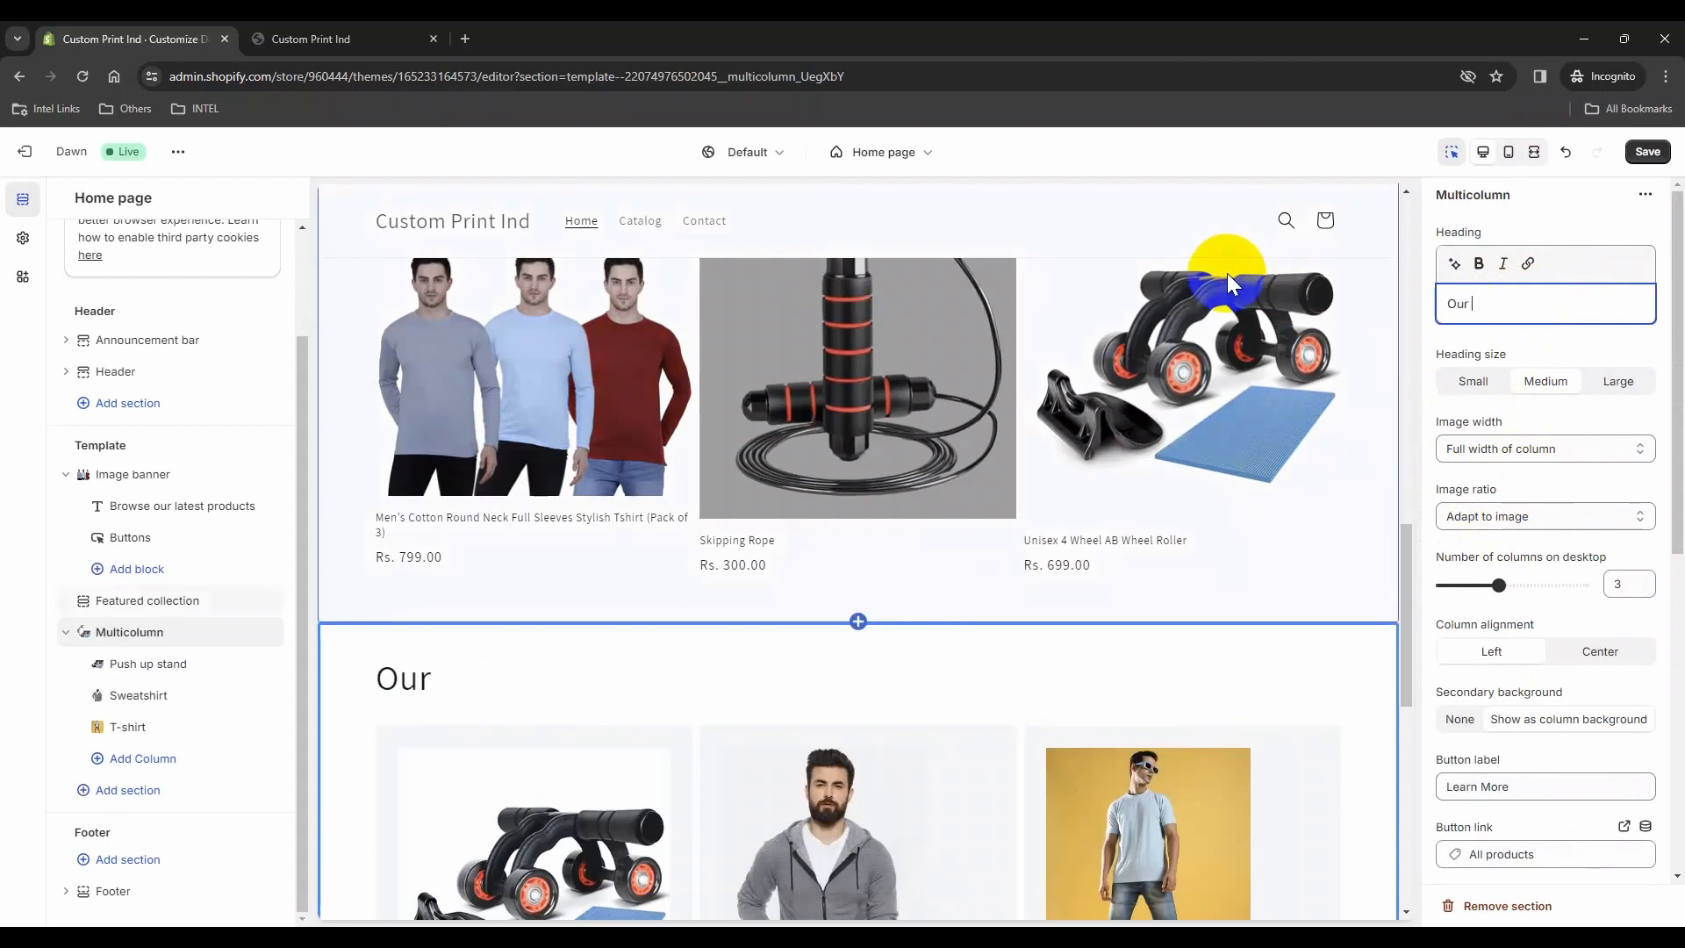
{"action": "type", "text": " best "}
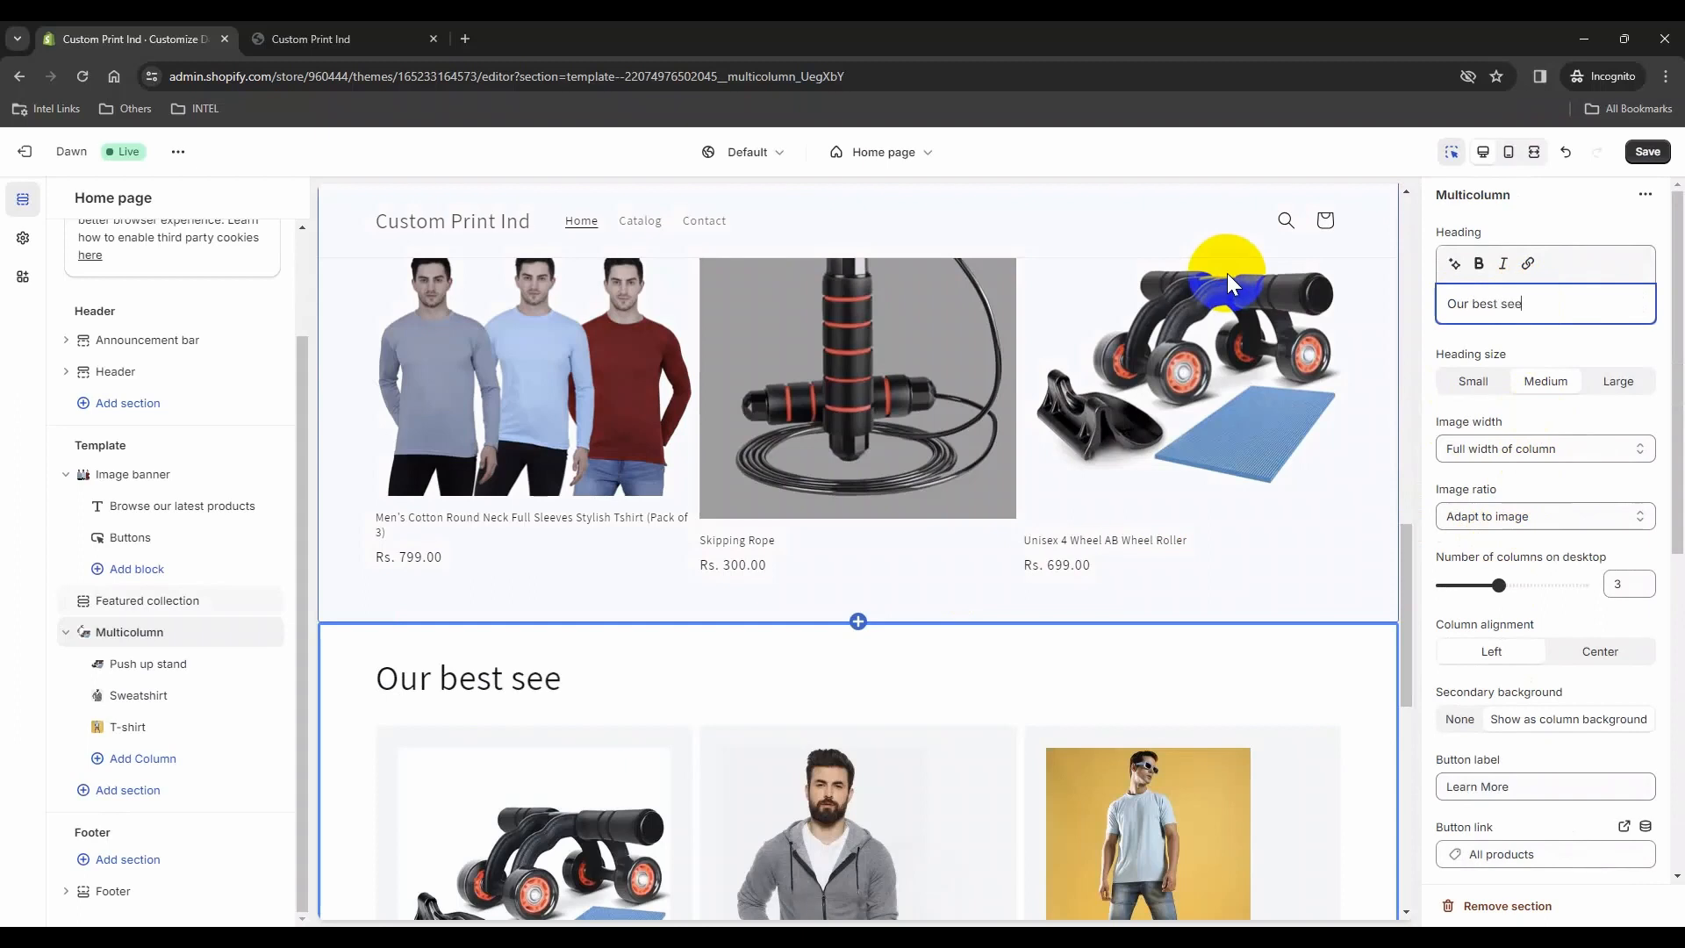
{"action": "type", "text": "selling products"}
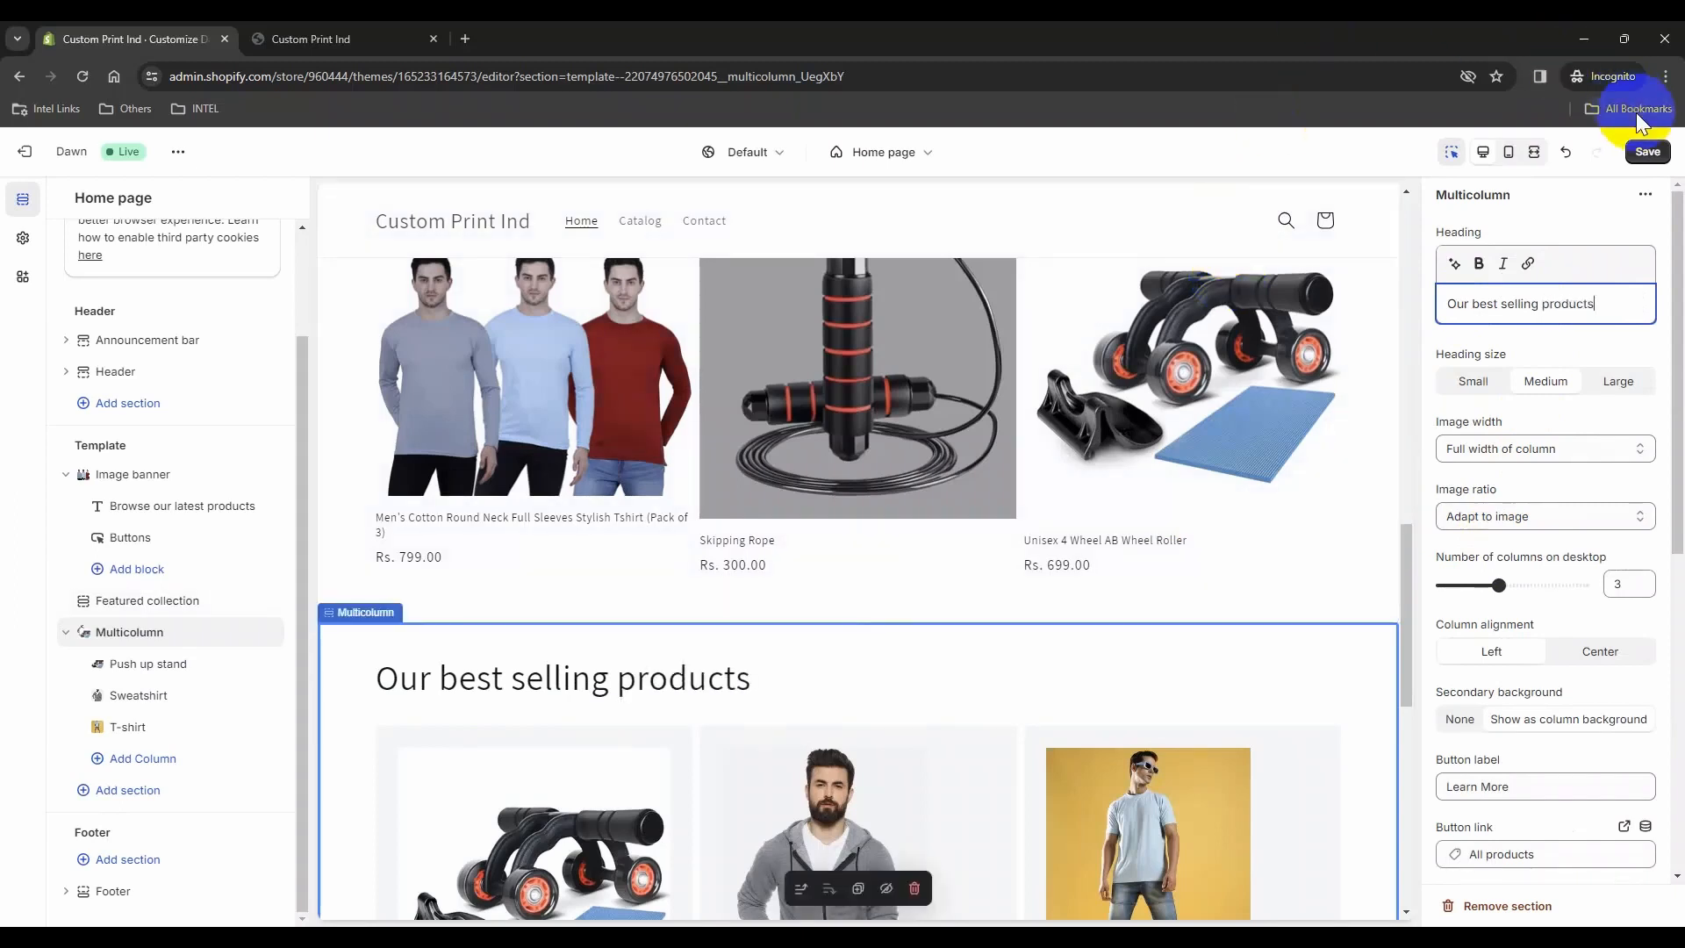
Step: Check the existing section on the live storefront's home page and save the theme changes in the editor
{"action": "left_click", "coordinate": [301, 39]}
{"action": "scroll", "coordinate": [790, 439], "scroll_direction": "up", "scroll_amount": 10}
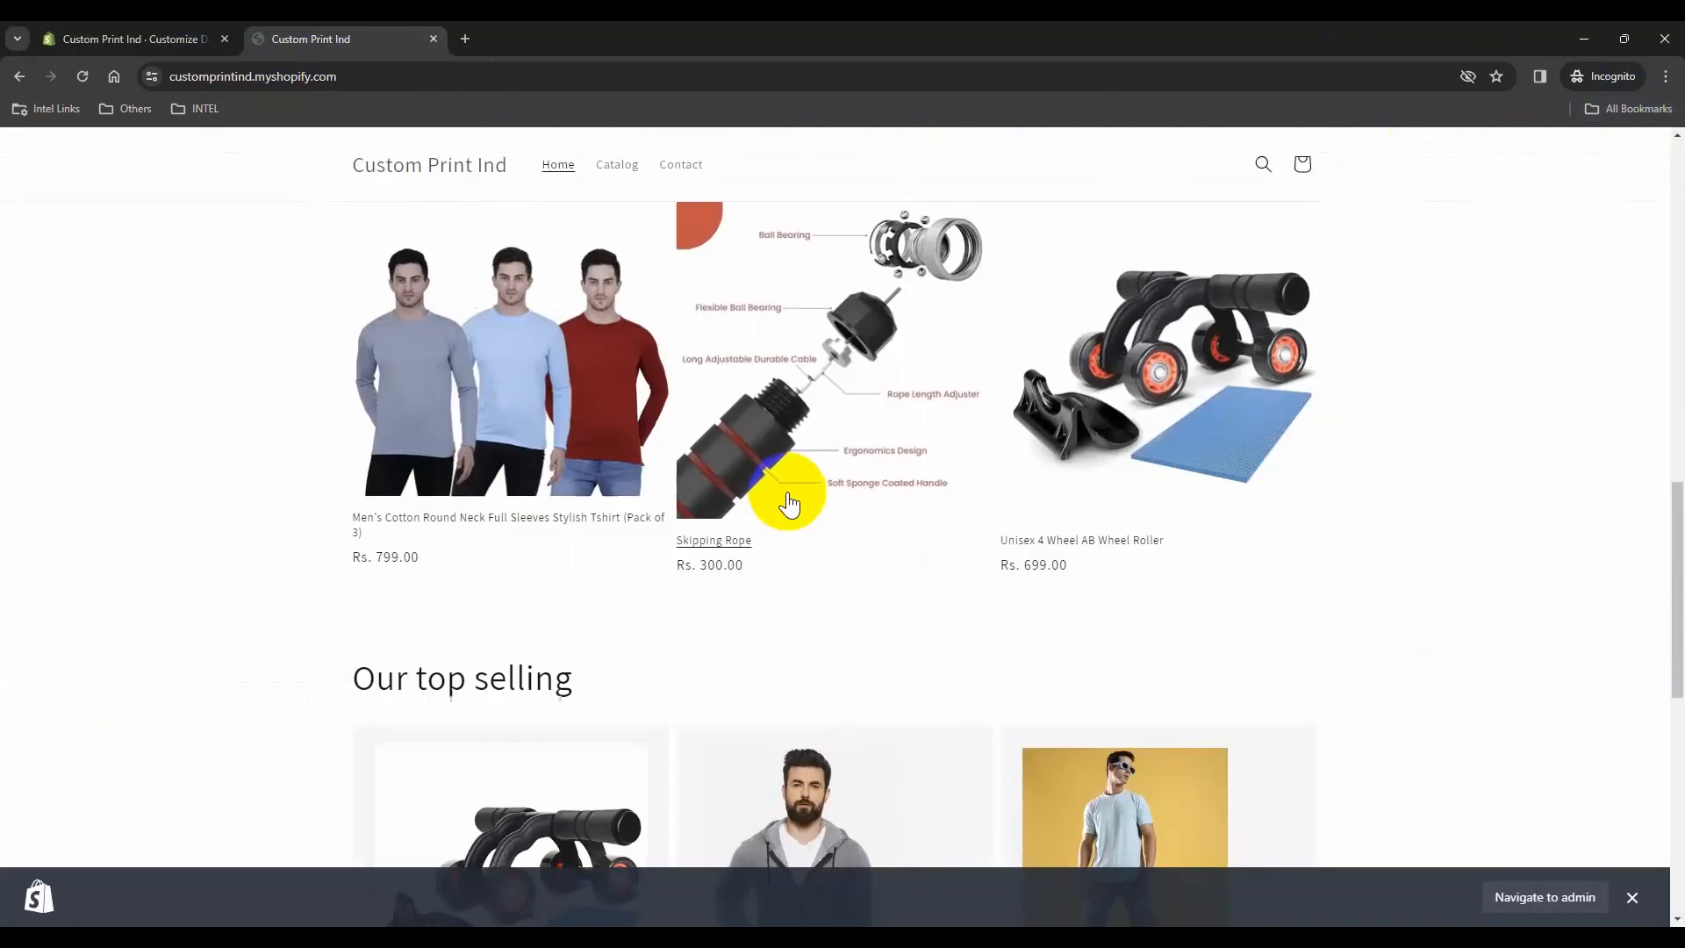
{"action": "scroll", "coordinate": [816, 504], "scroll_direction": "down", "scroll_amount": 1}
{"action": "scroll", "coordinate": [790, 474], "scroll_direction": "up", "scroll_amount": 3}
{"action": "left_click", "coordinate": [93, 42]}
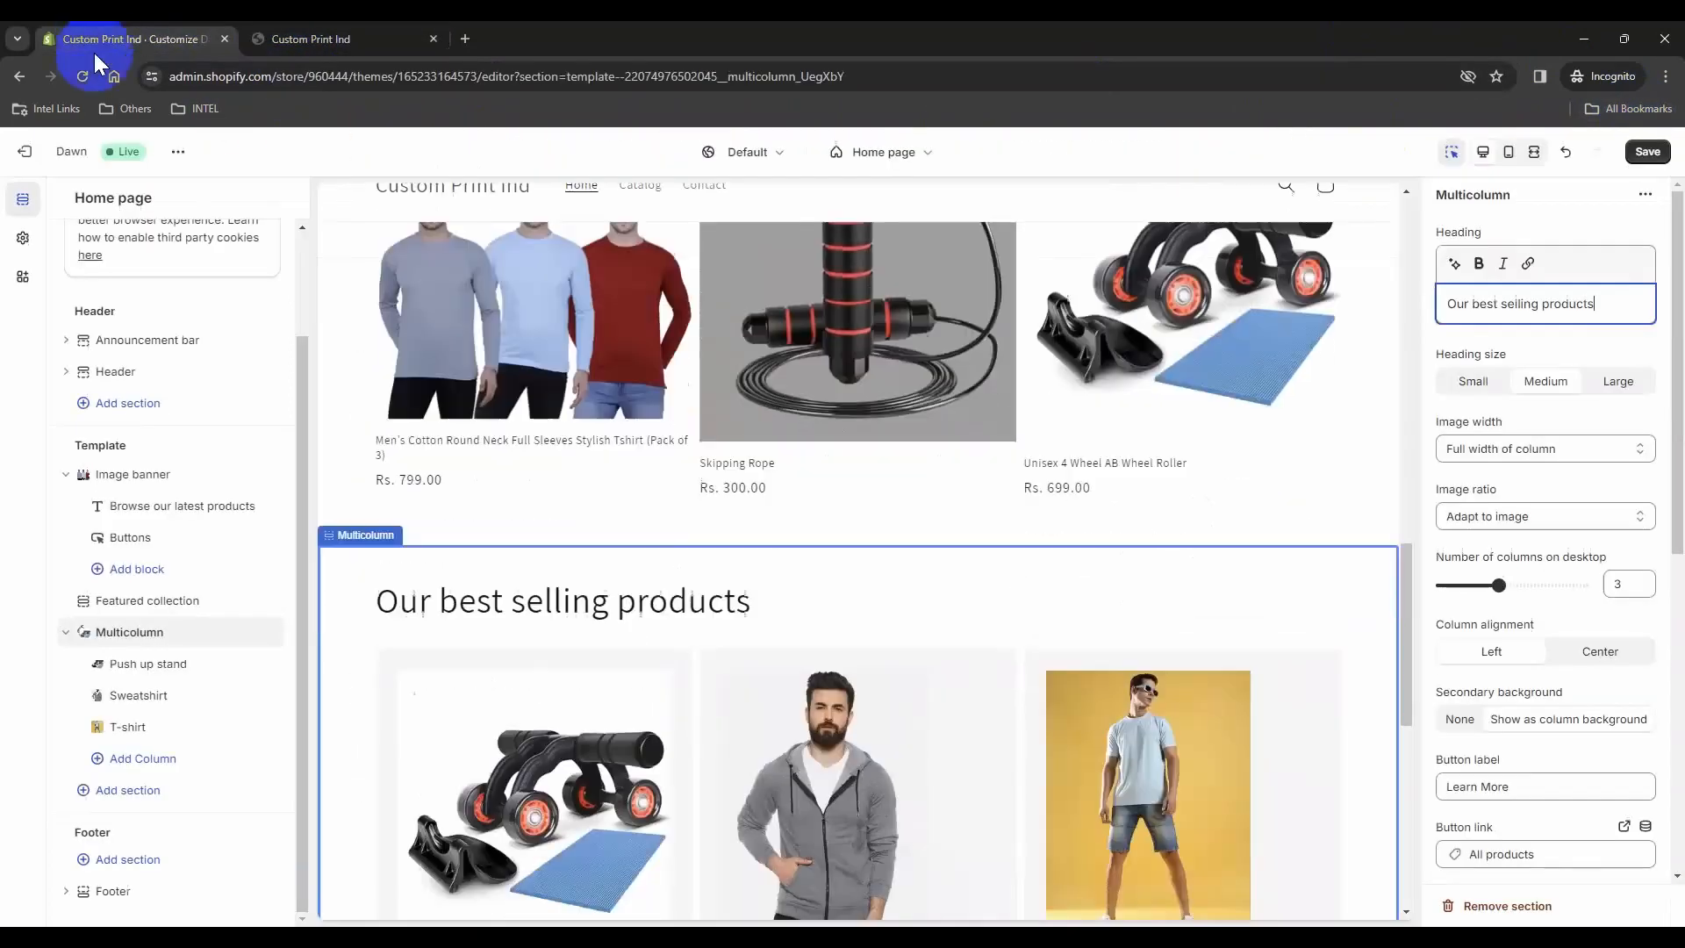
{"action": "left_click", "coordinate": [1642, 149]}
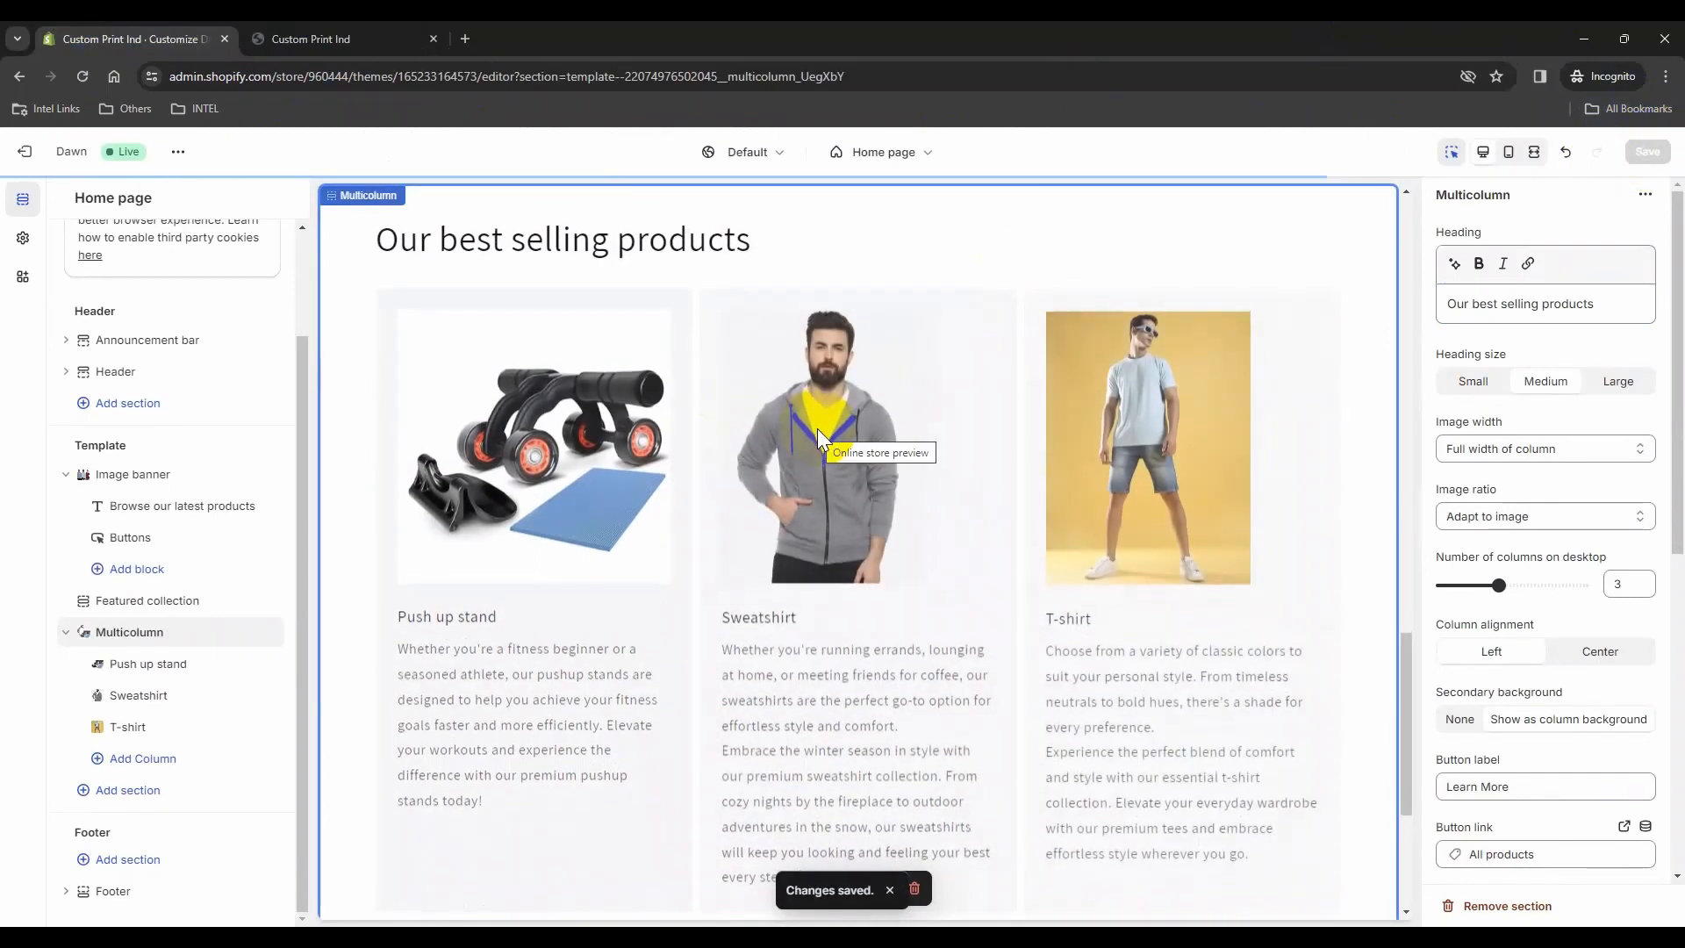
Step: Reload the live storefront's home page and examine the best-selling section's heading, columns and button
{"action": "left_click", "coordinate": [339, 39]}
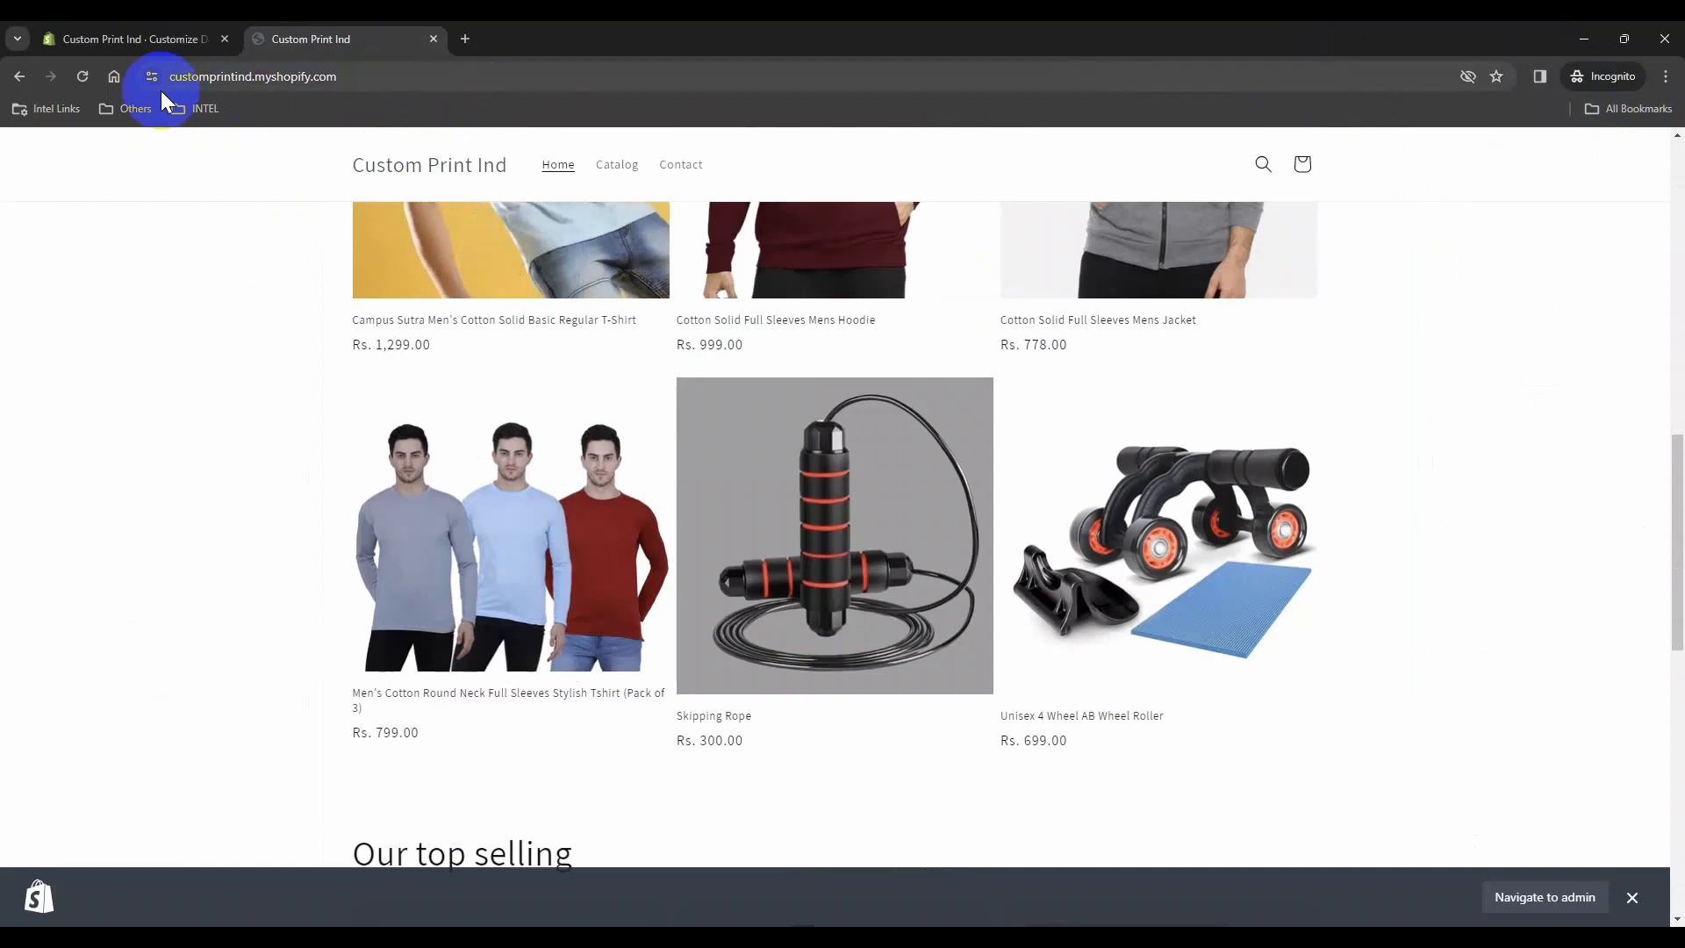
{"action": "key", "text": "F5"}
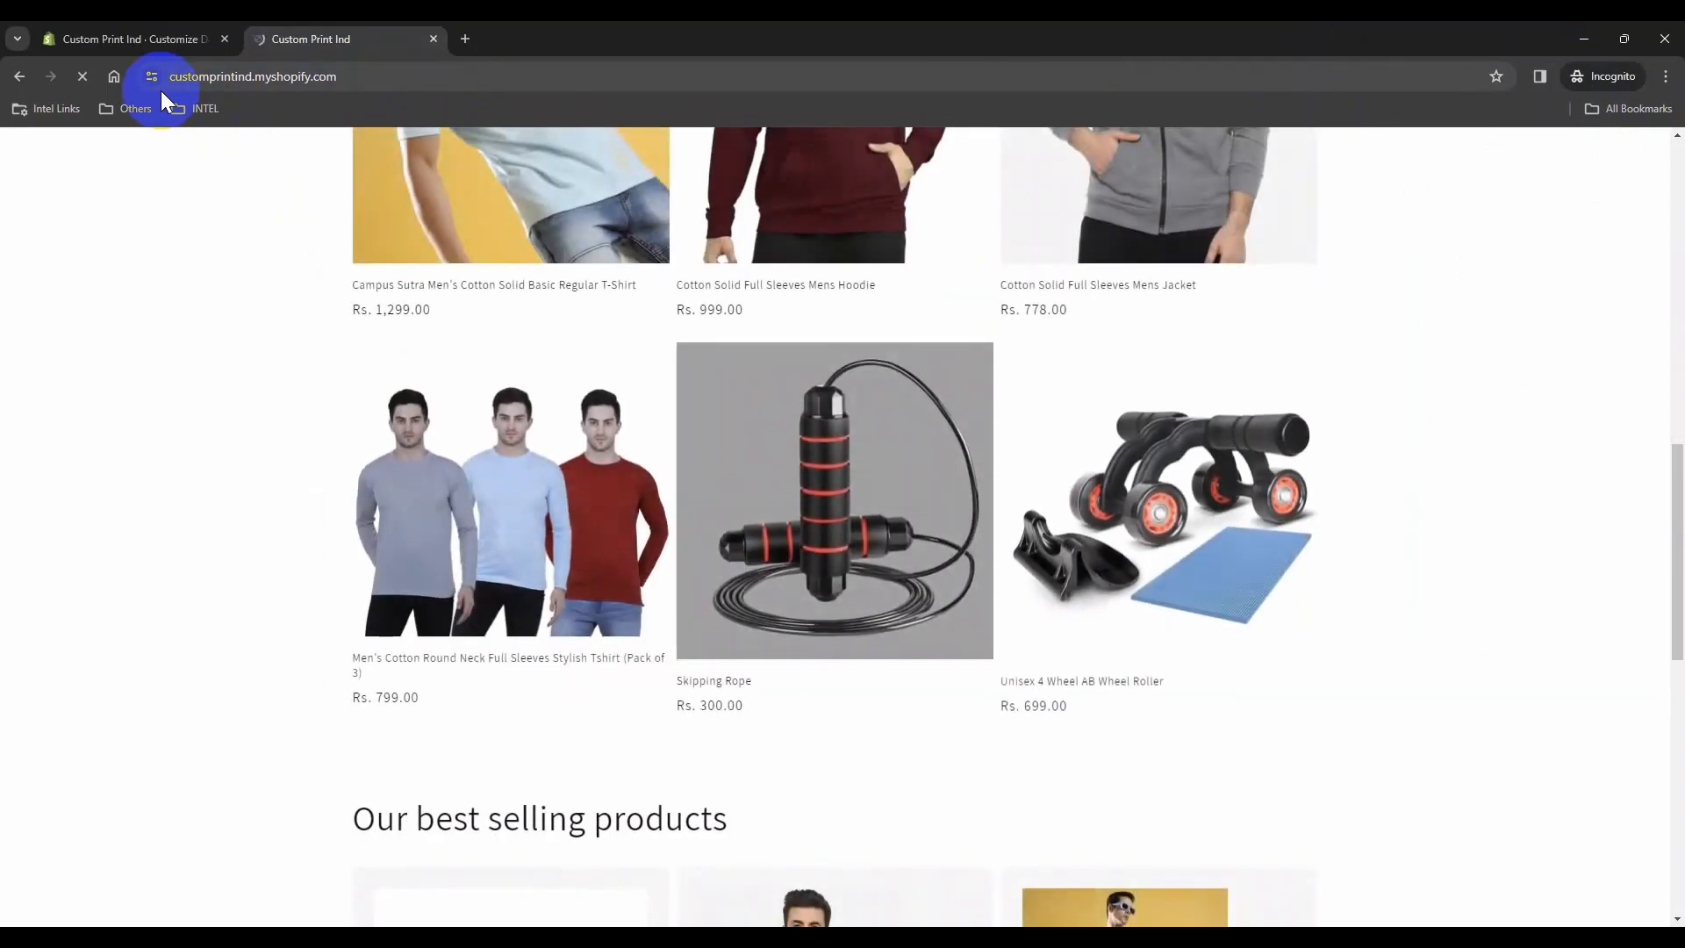
{"action": "scroll", "coordinate": [387, 415], "scroll_direction": "down", "scroll_amount": 2}
{"action": "scroll", "coordinate": [583, 471], "scroll_direction": "down", "scroll_amount": 9}
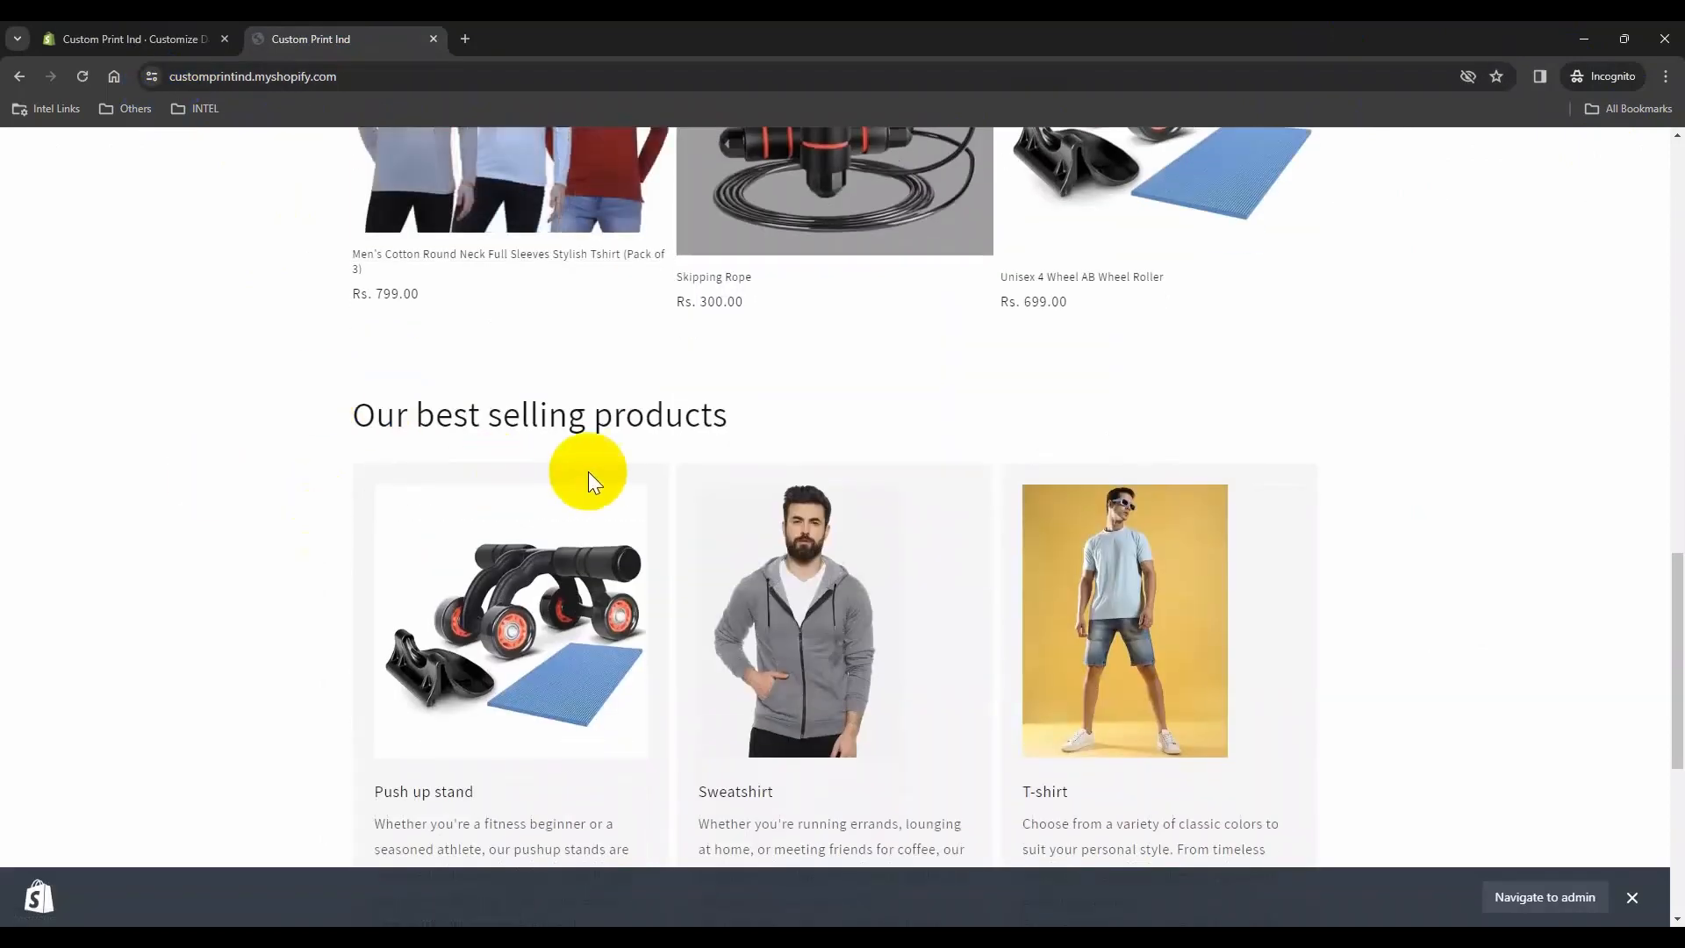
{"action": "scroll", "coordinate": [978, 556], "scroll_direction": "up", "scroll_amount": 3}
{"action": "scroll", "coordinate": [790, 517], "scroll_direction": "down", "scroll_amount": 3}
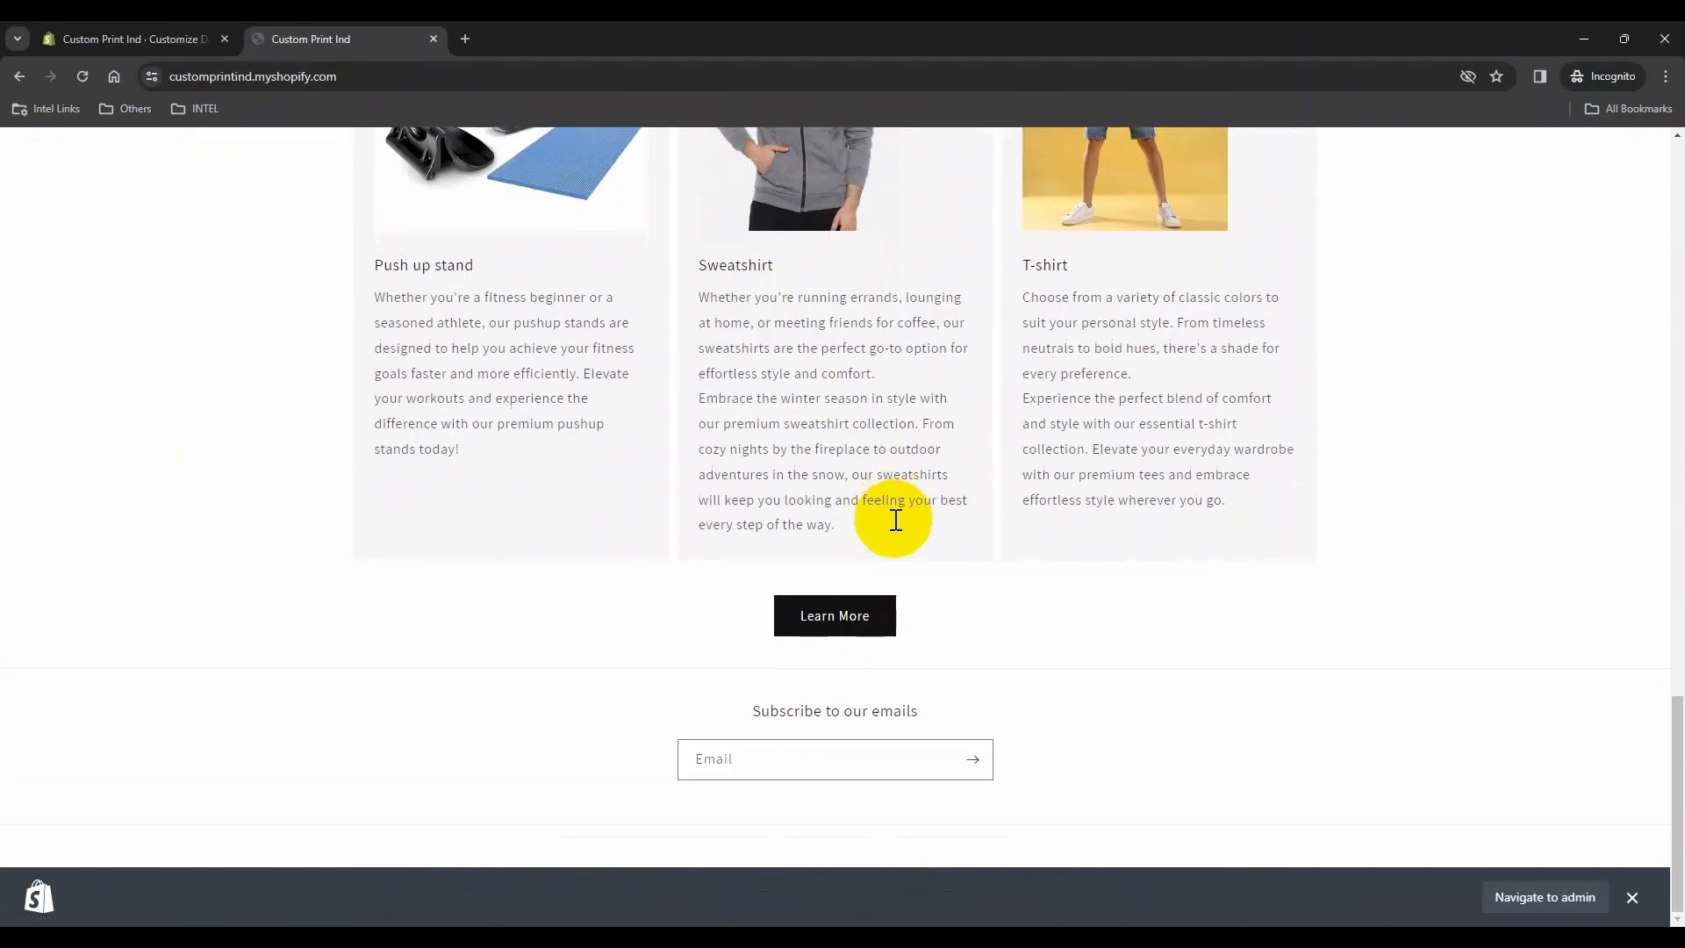
{"action": "scroll", "coordinate": [886, 614], "scroll_direction": "up", "scroll_amount": 1}
Step: Follow the section's Learn More button on the storefront and look through the linked product listing
{"action": "left_click", "coordinate": [834, 712]}
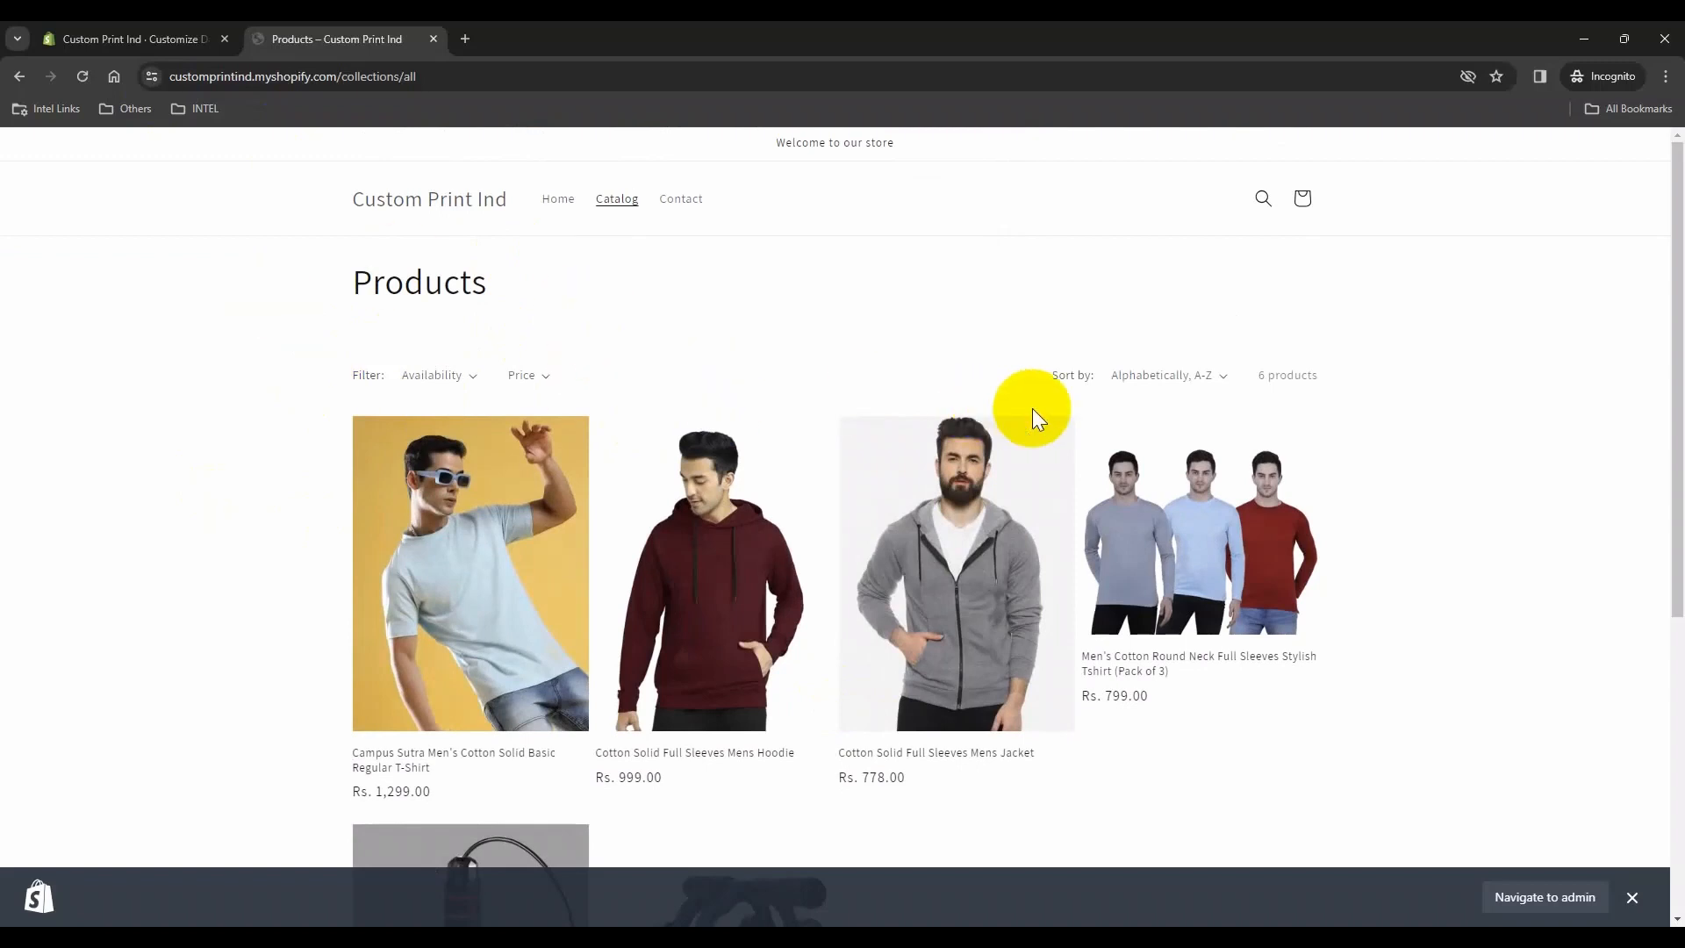
{"action": "scroll", "coordinate": [1028, 413], "scroll_direction": "down", "scroll_amount": 3}
{"action": "scroll", "coordinate": [1032, 430], "scroll_direction": "up", "scroll_amount": 3}
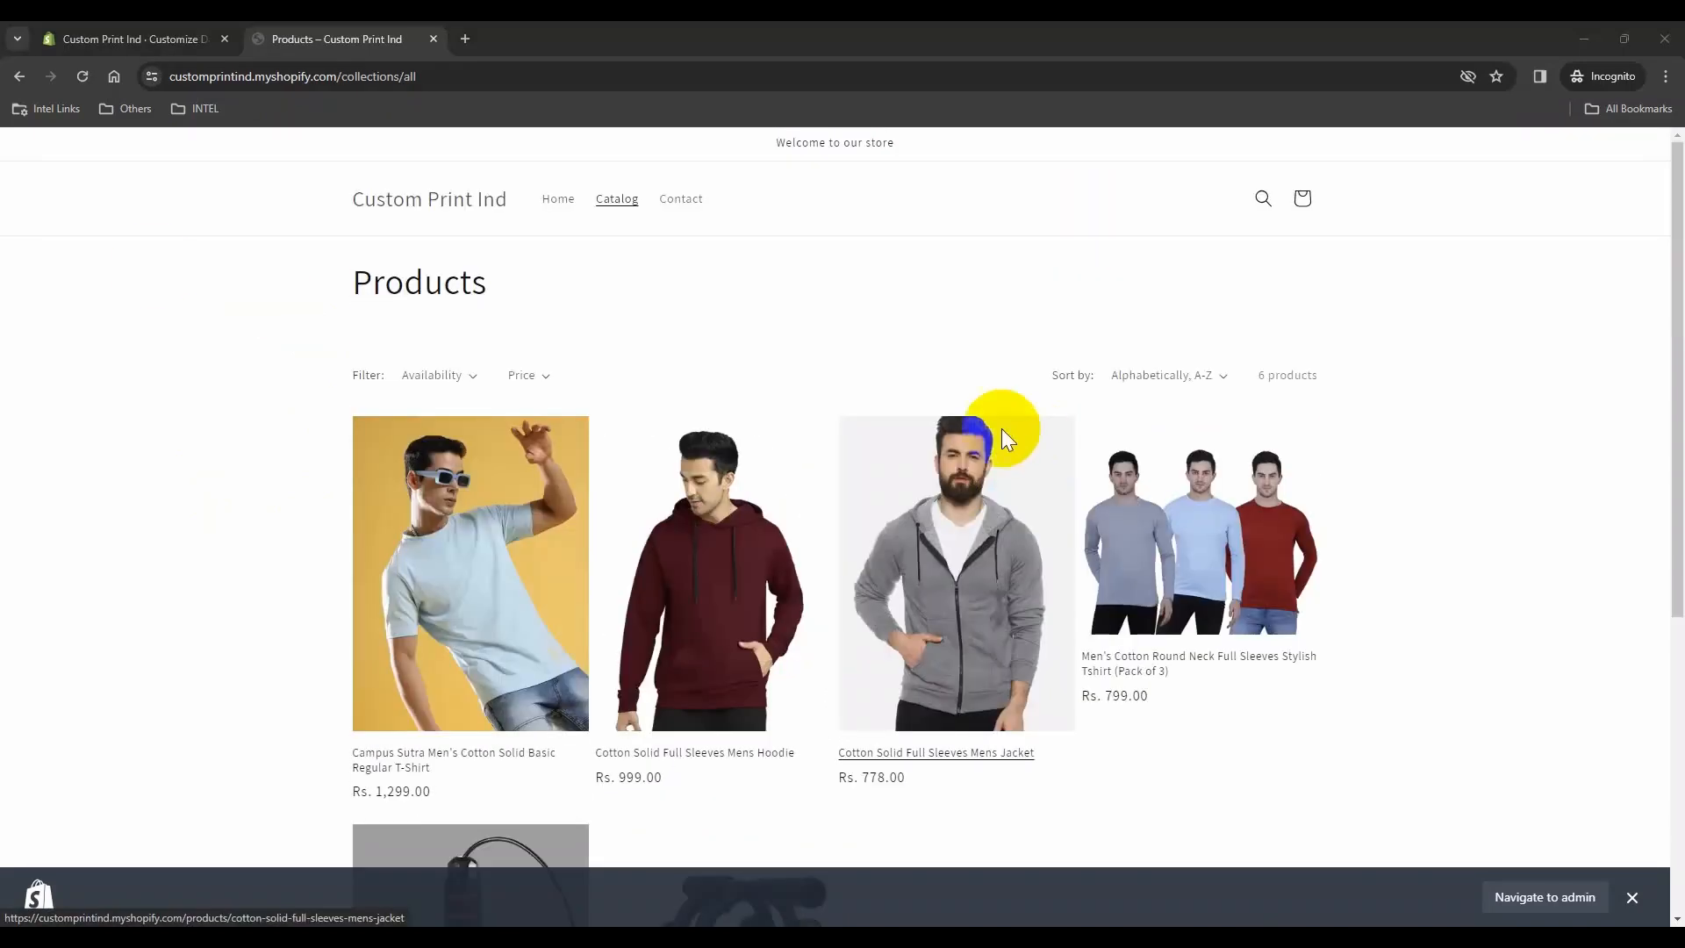
Step: Return to the storefront's home page and review the "Our best selling products" section again
{"action": "left_click", "coordinate": [556, 209]}
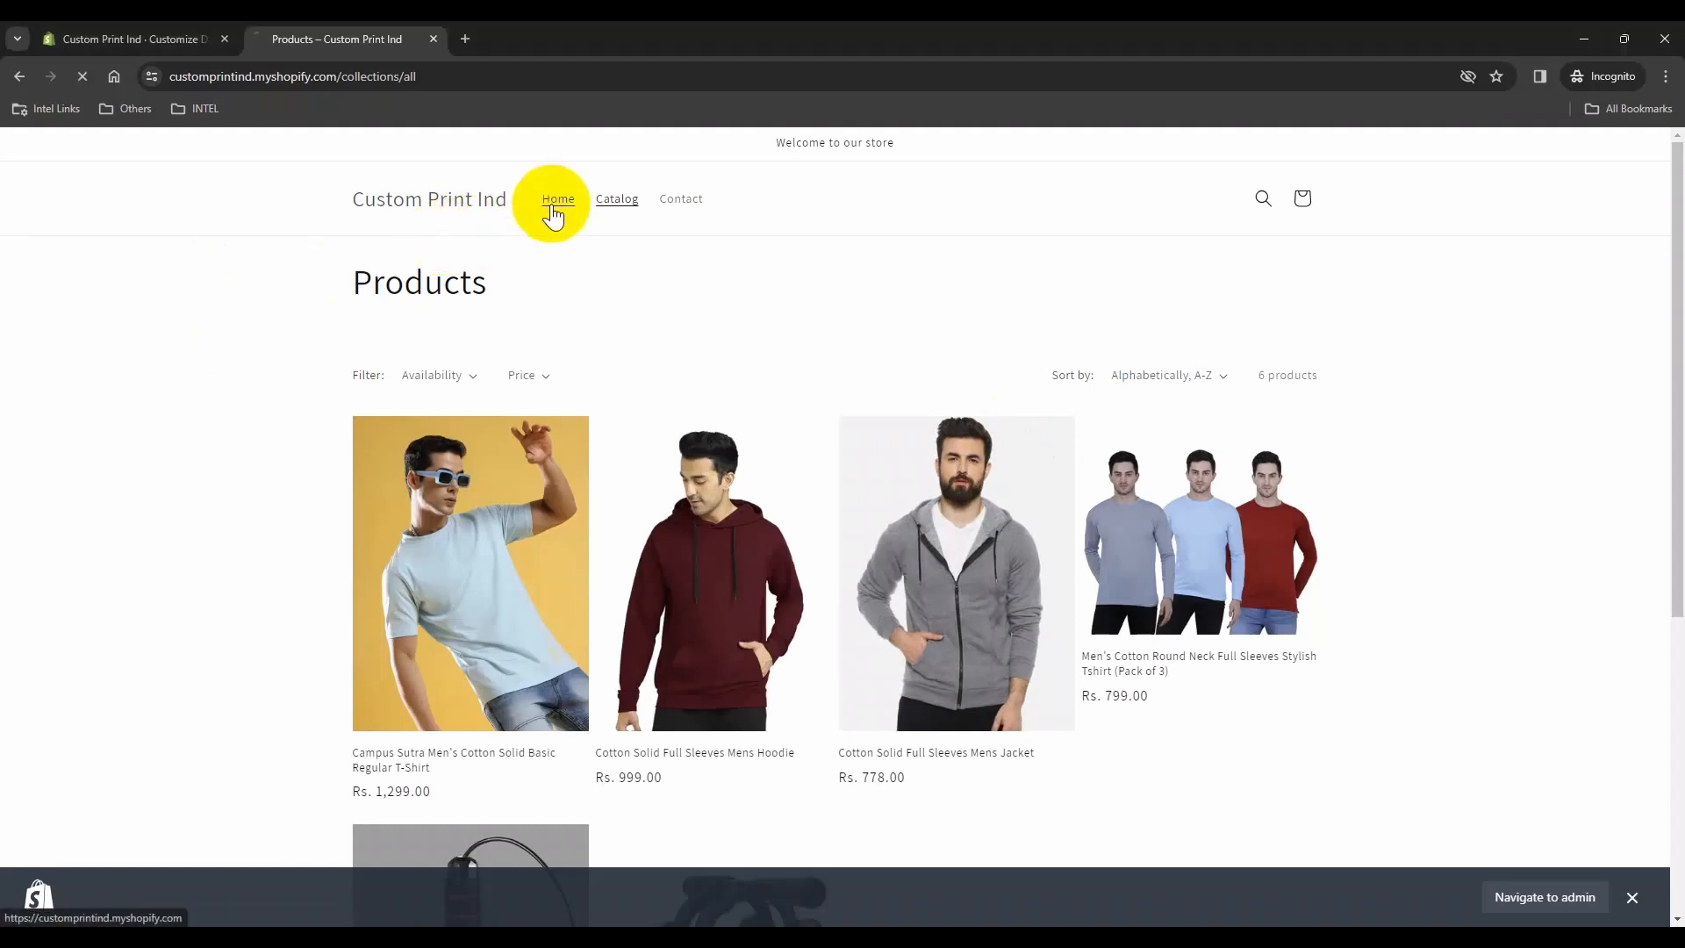
{"action": "scroll", "coordinate": [387, 451], "scroll_direction": "down", "scroll_amount": 5}
{"action": "scroll", "coordinate": [425, 478], "scroll_direction": "down", "scroll_amount": 8}
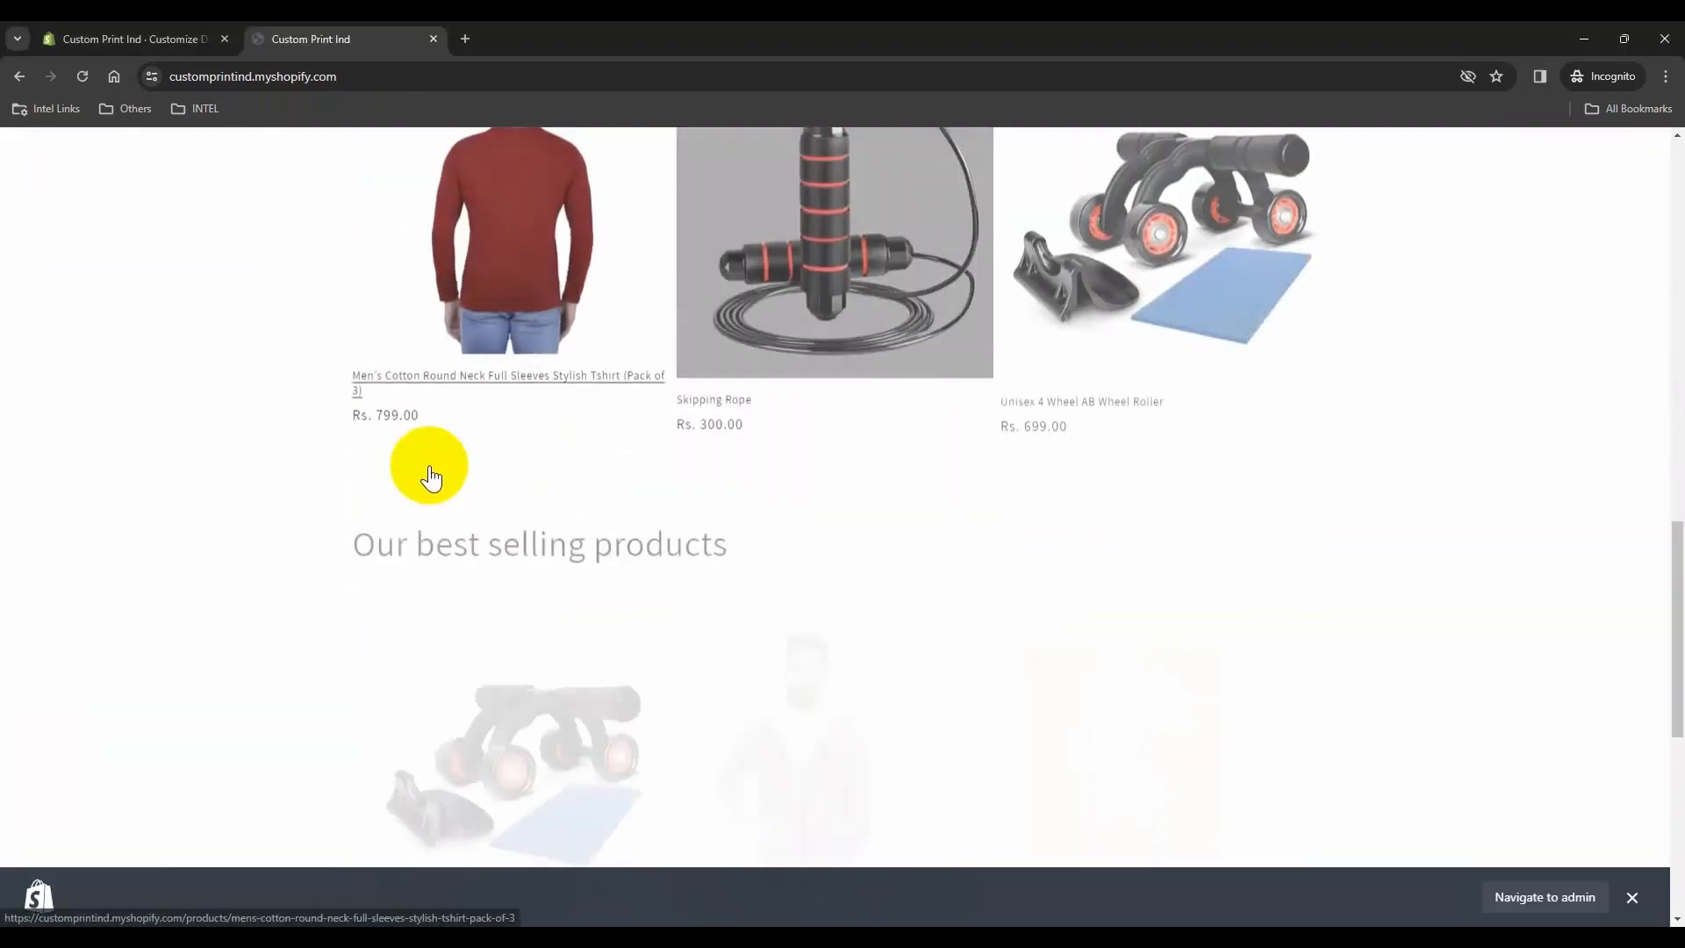
{"action": "scroll", "coordinate": [397, 491], "scroll_direction": "up", "scroll_amount": 4}
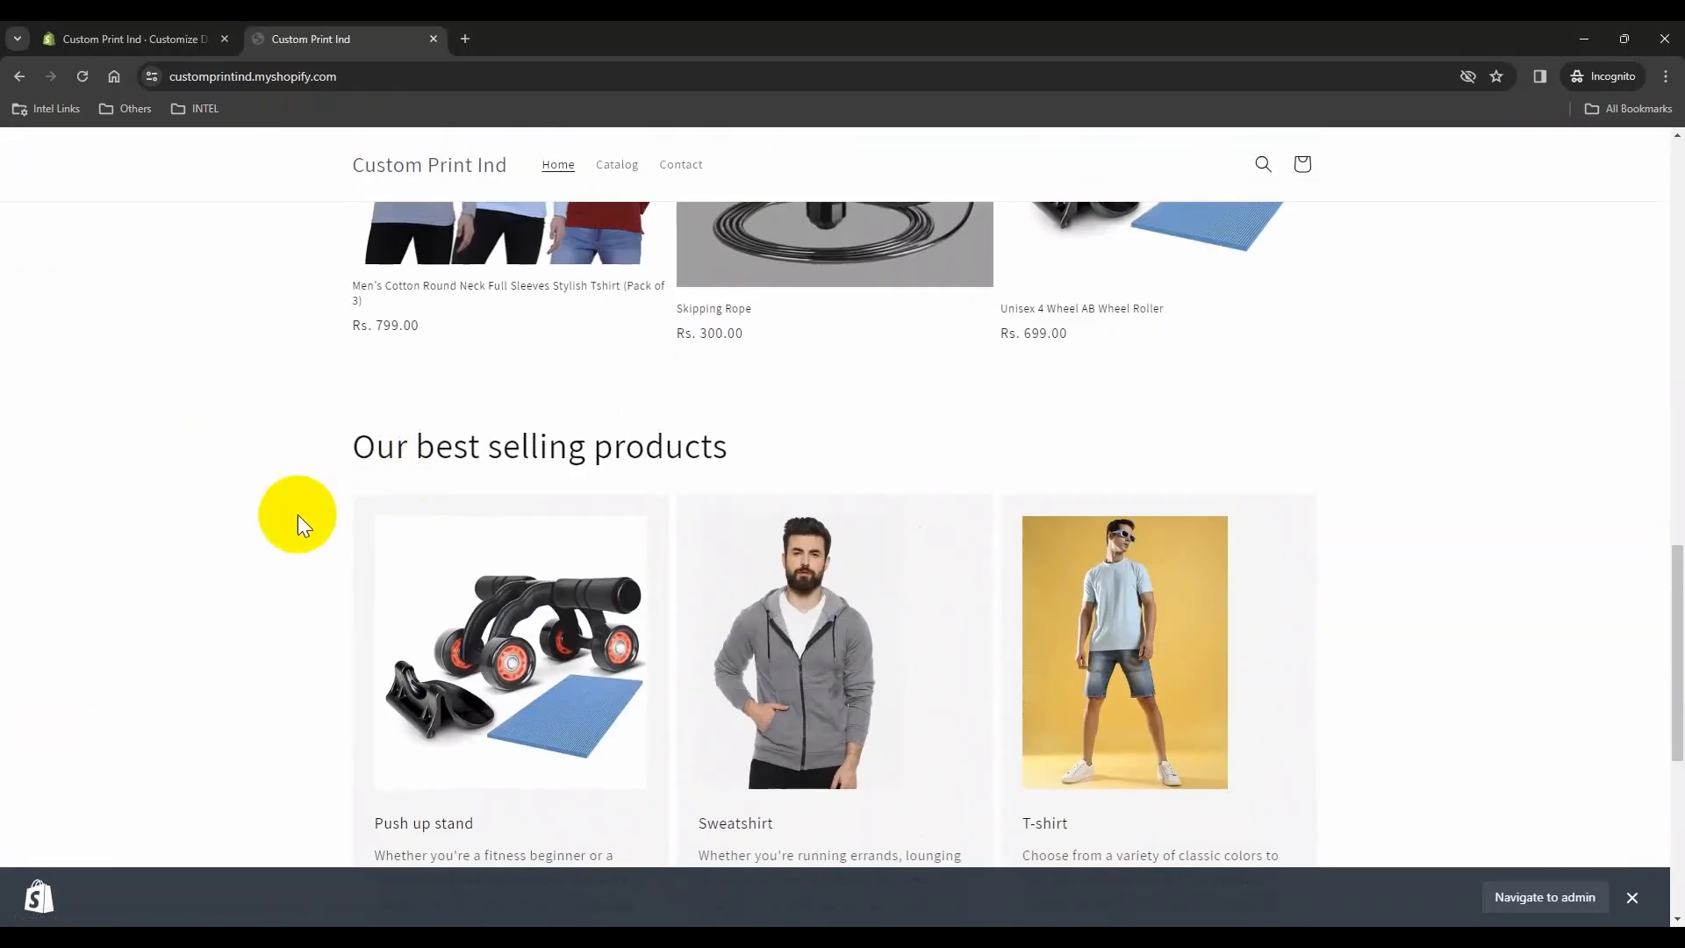
{"action": "scroll", "coordinate": [297, 515], "scroll_direction": "down", "scroll_amount": 4}
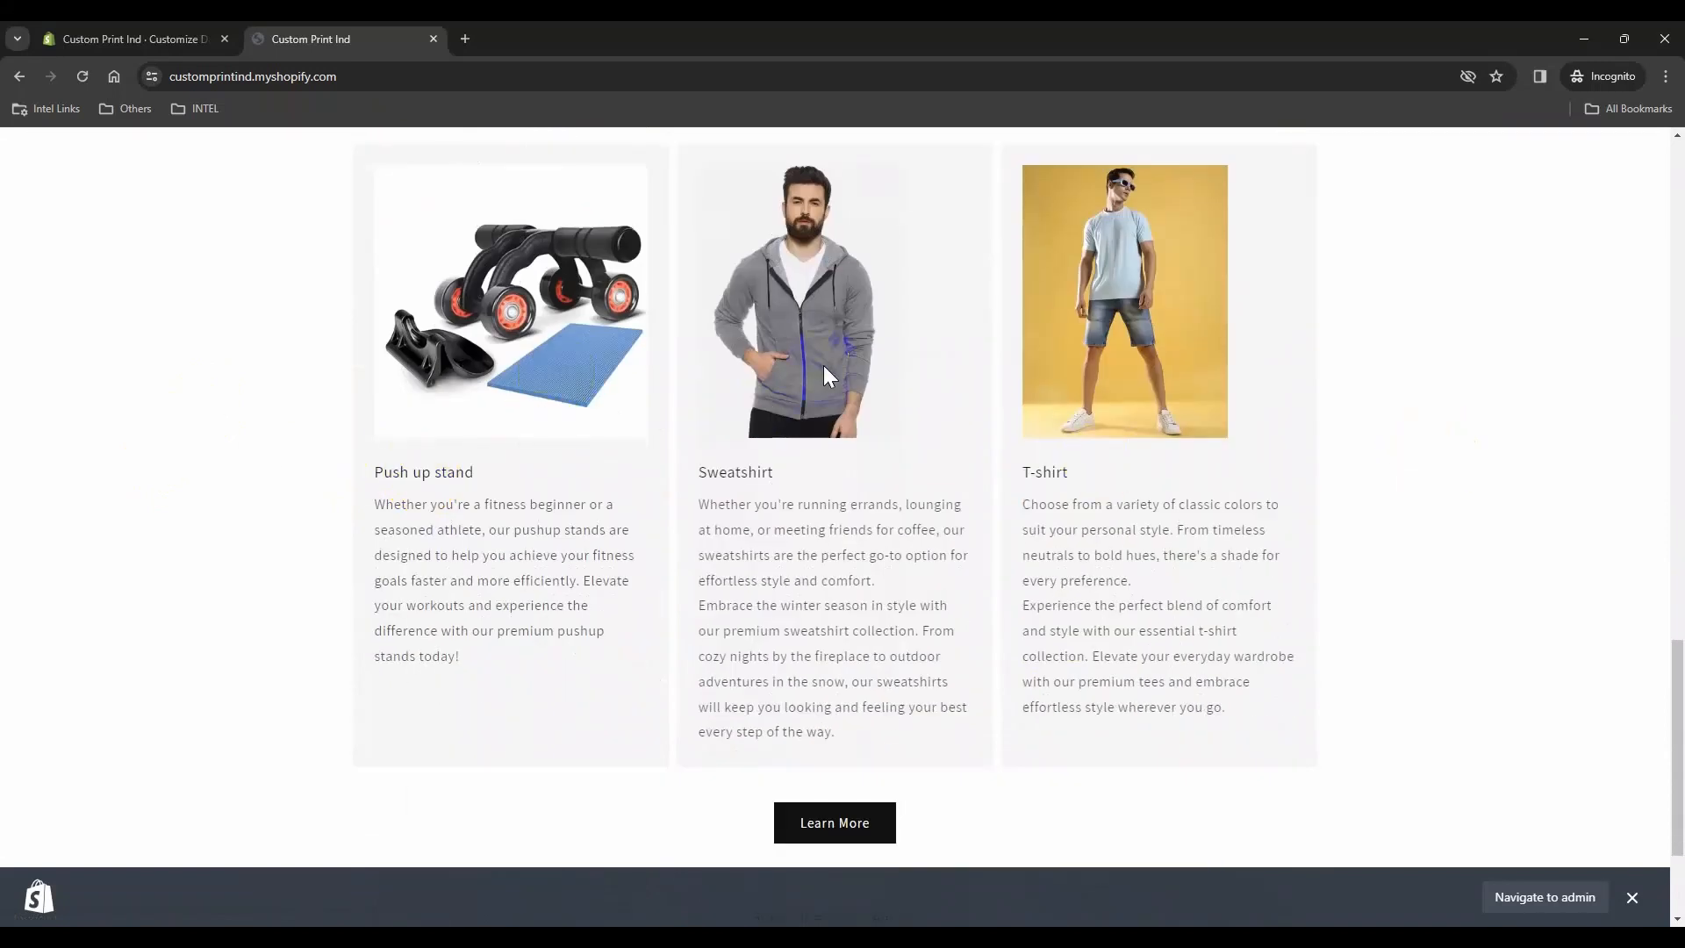